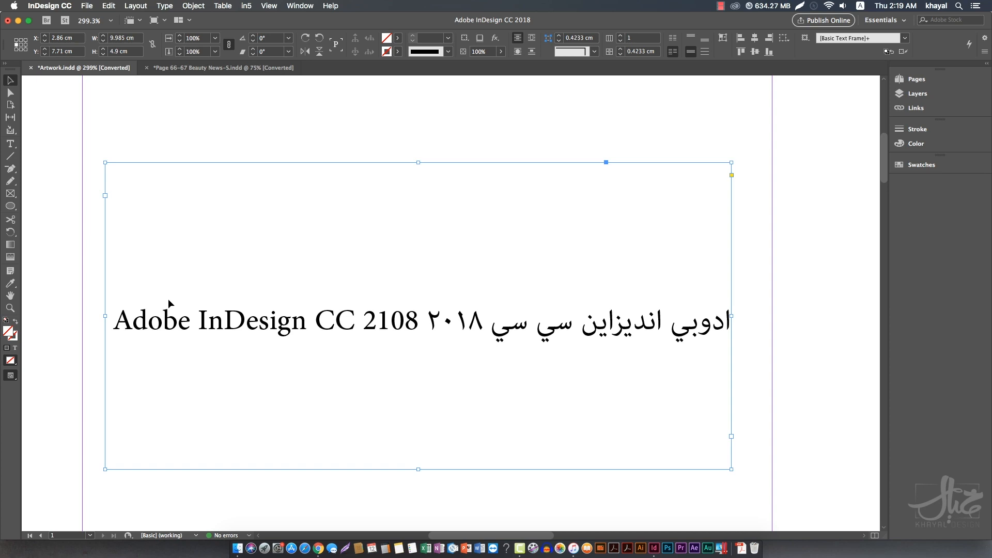
double_click(333, 315)
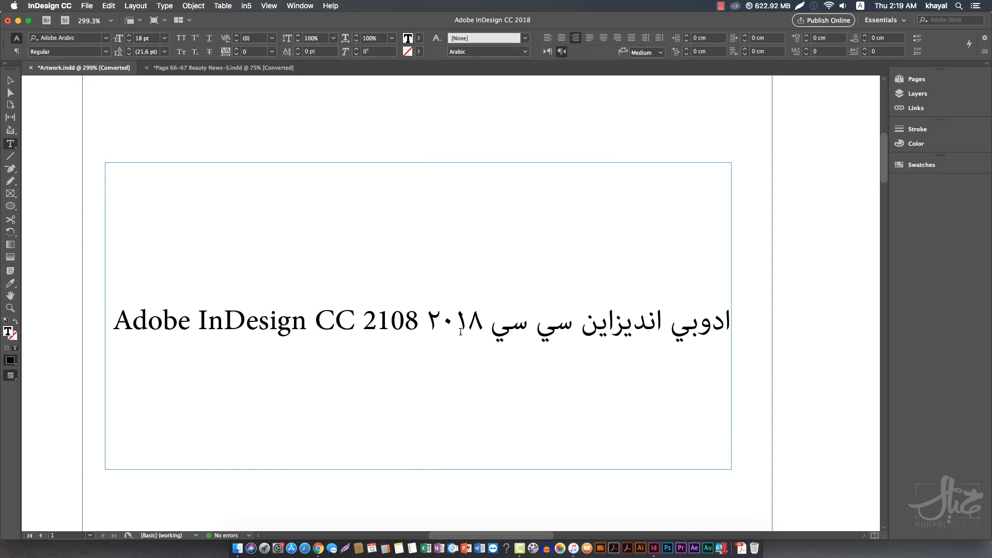
double_click(359, 334)
triple_click(359, 334)
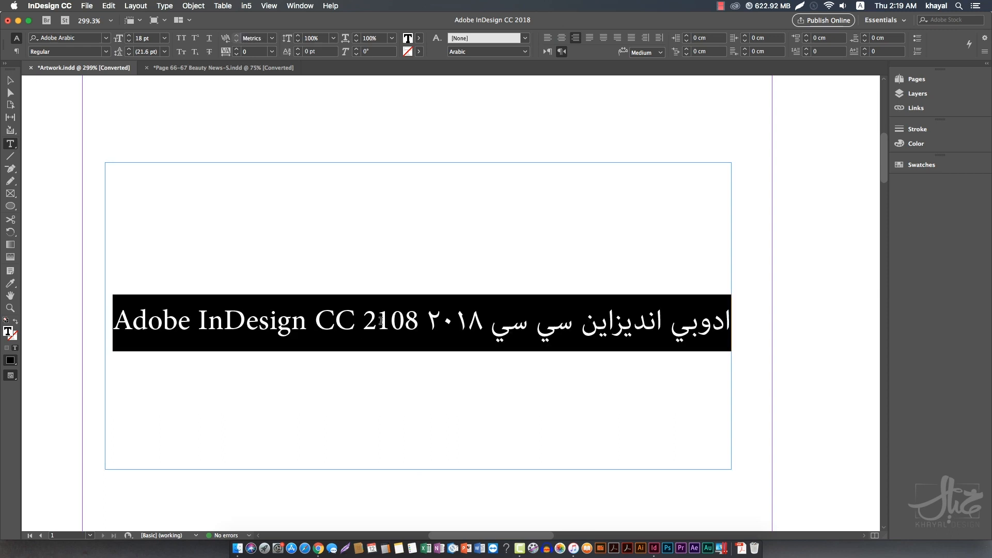
left_click(382, 320)
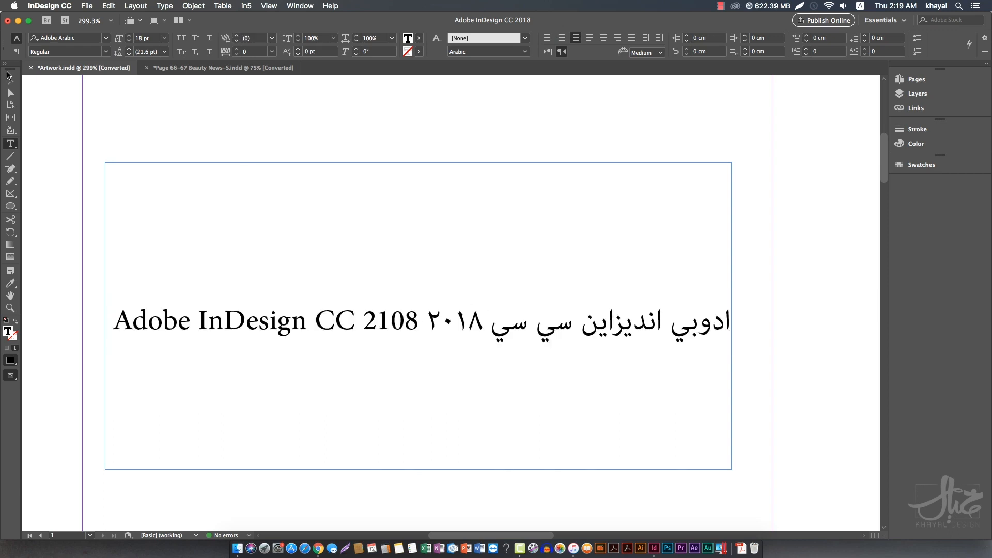
left_click(9, 80)
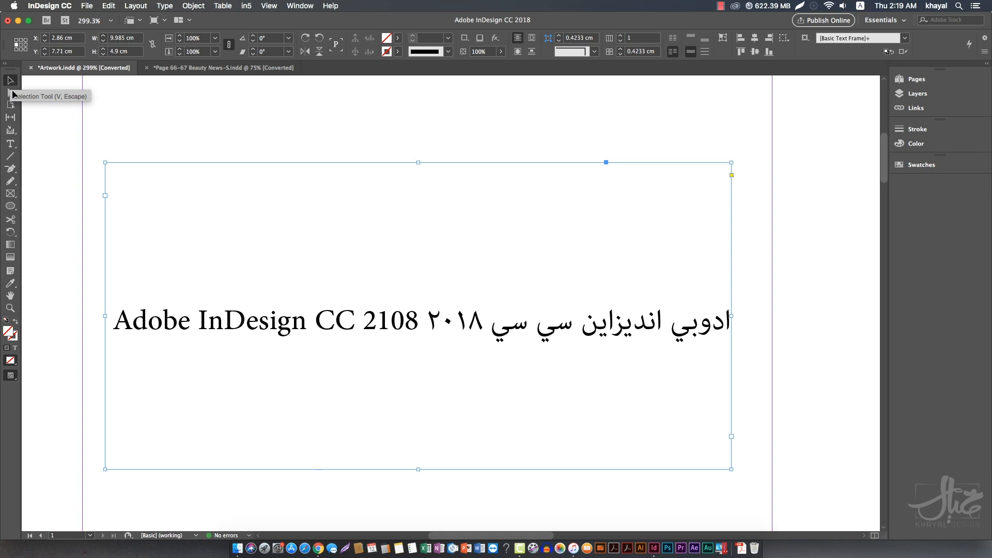
Step: Set the whole mixed Arabic and English line to the DIN Next LT Arabic Regular font
double_click(311, 318)
triple_click(317, 318)
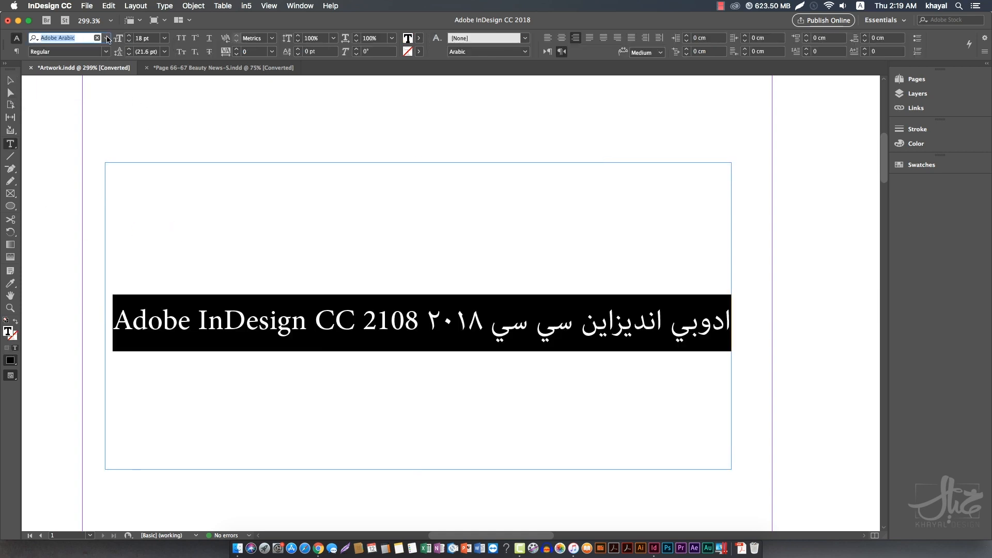
left_click(105, 38)
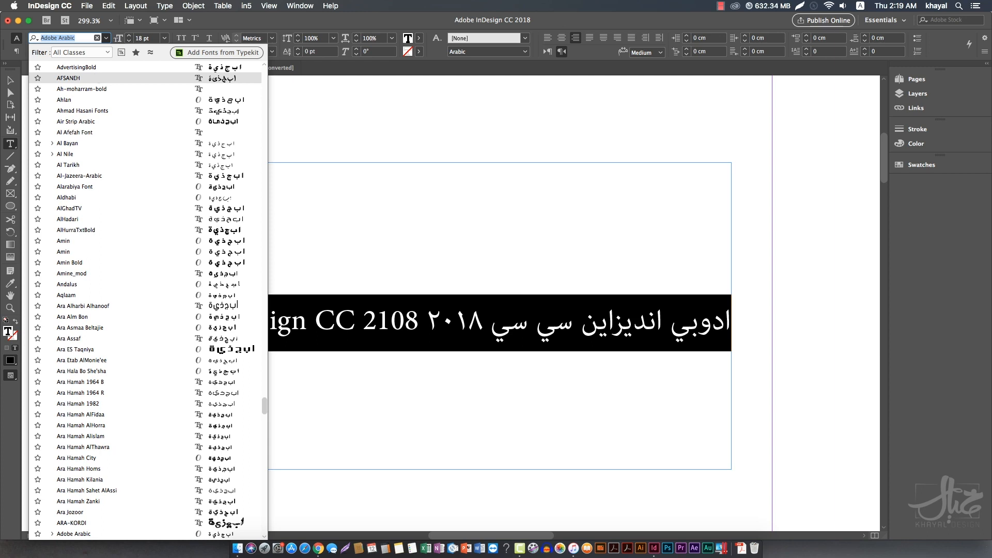
type("din")
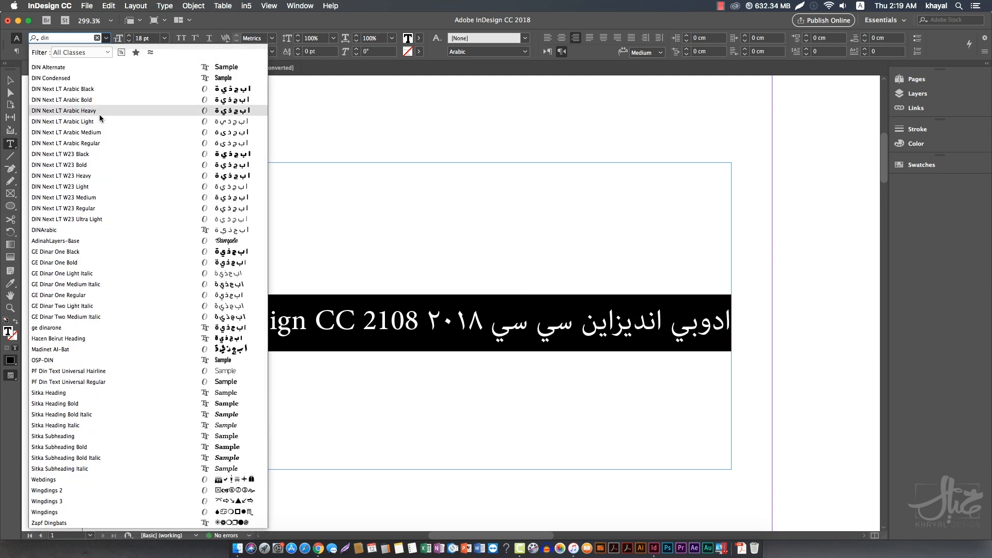
left_click(103, 143)
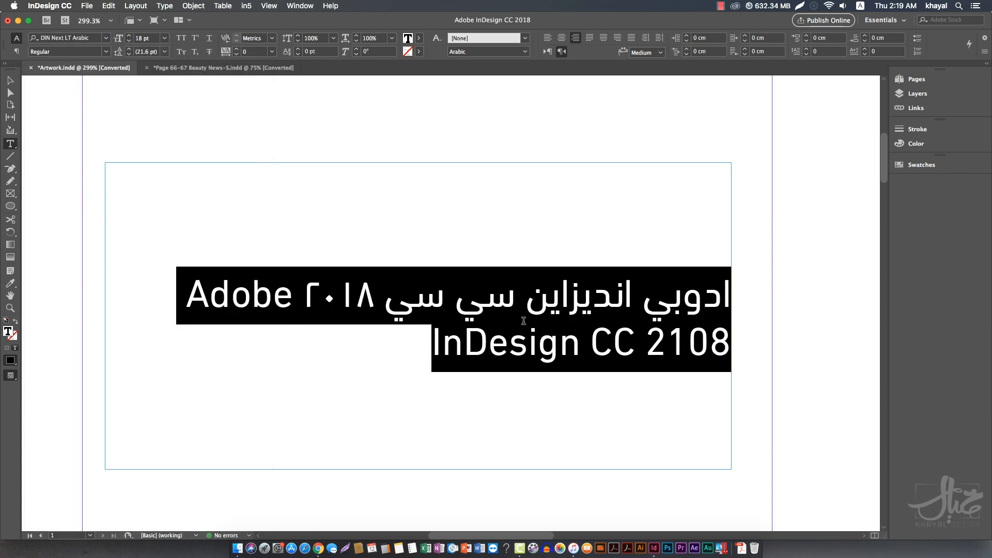
Step: Reduce the font size of the whole mixed Arabic and English line to 11 pt
left_click(524, 321)
triple_click(541, 298)
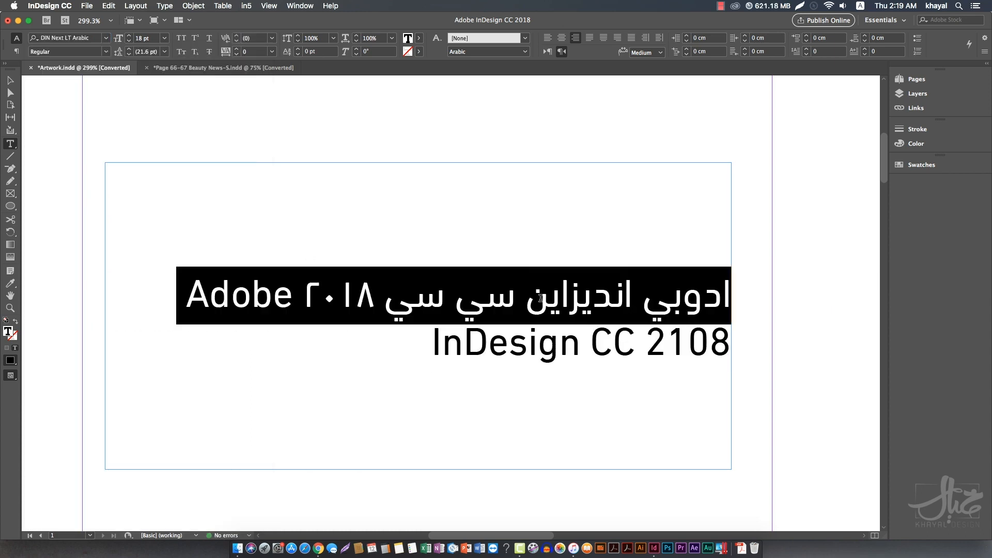
left_click(541, 298)
left_click(128, 41)
left_click(128, 40)
left_click(128, 40)
left_click(129, 41)
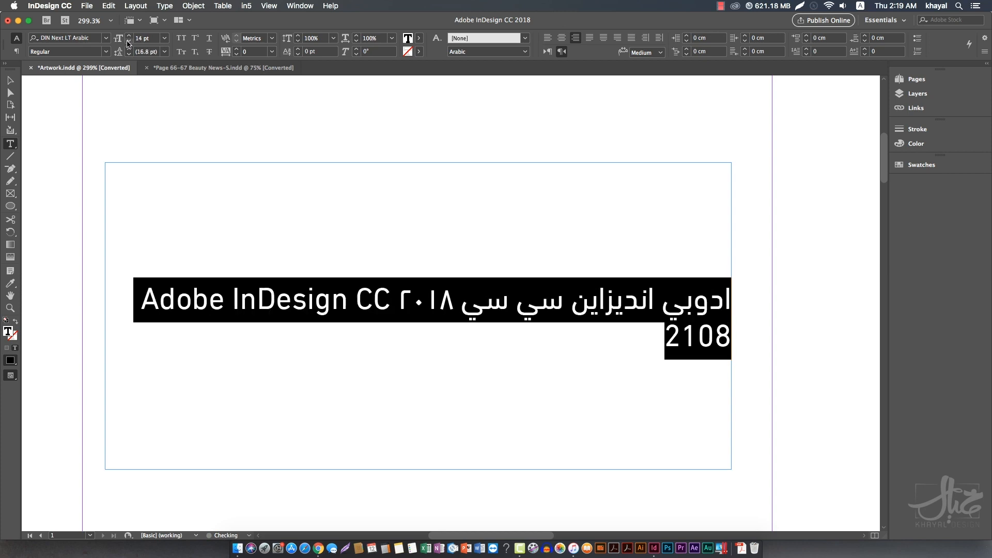
left_click(129, 41)
left_click(128, 41)
left_click(128, 41)
left_click(466, 316)
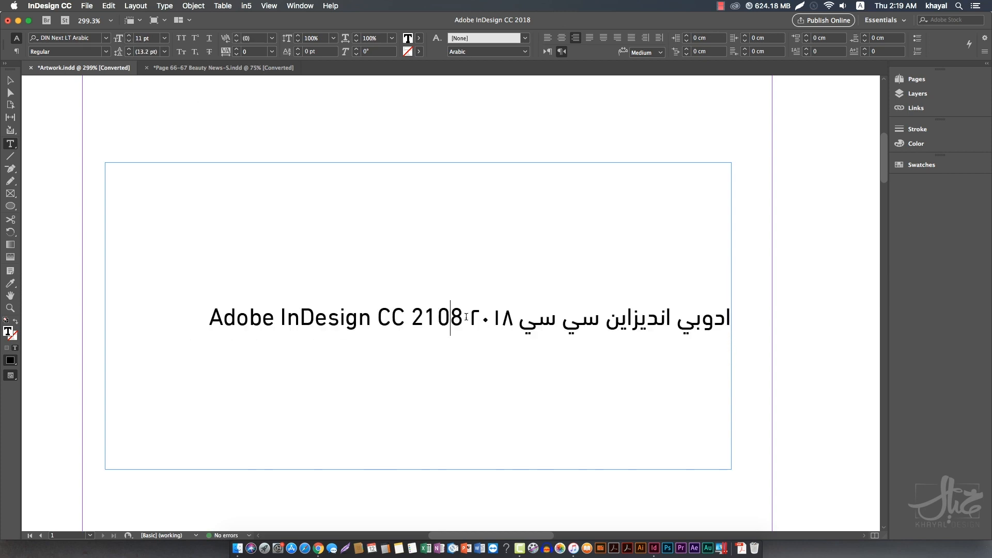
Step: Change the font of all text in the frame to GE Flow Bold
left_click_drag(469, 316, 509, 318)
left_click(453, 327)
key("super+a")
left_click(94, 41)
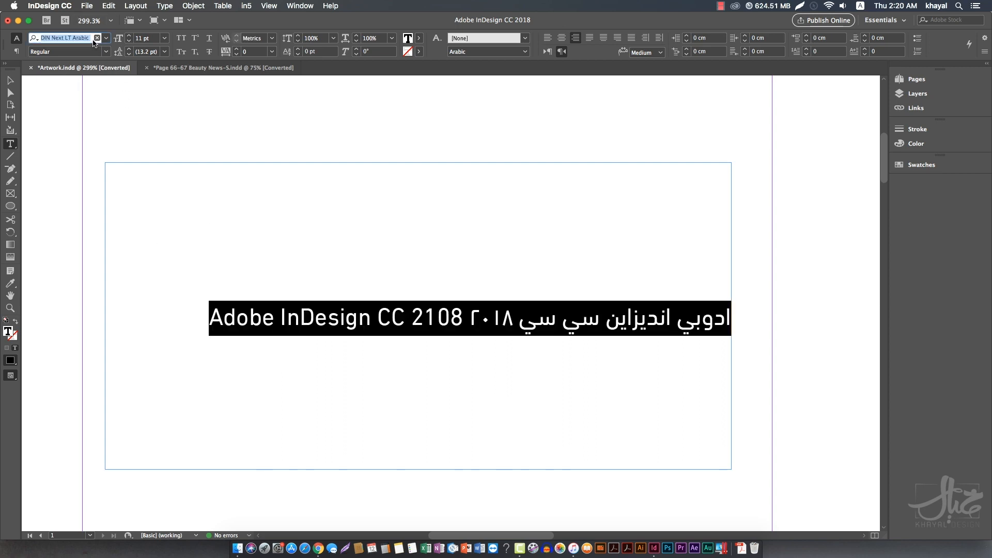
type("ge")
key("Return")
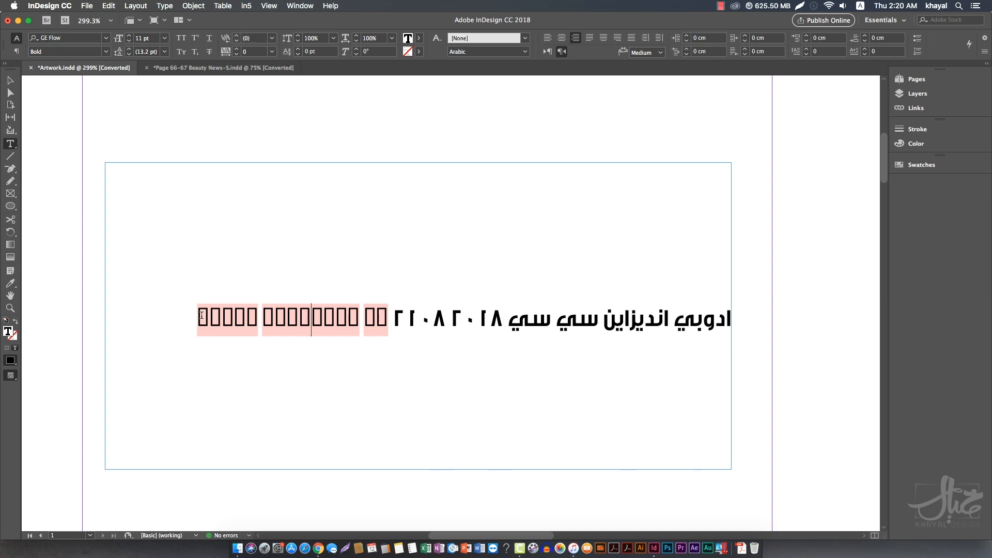
Step: Apply the DIN Next LT Arabic font to only the English words and the number 2108 in the line
left_click_drag(201, 323, 372, 326)
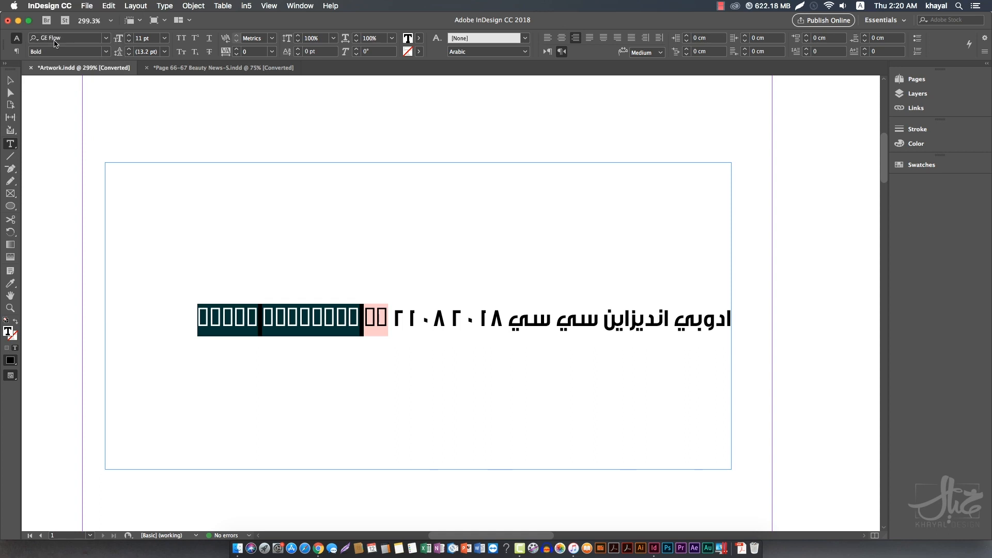
left_click(277, 318)
double_click(393, 314)
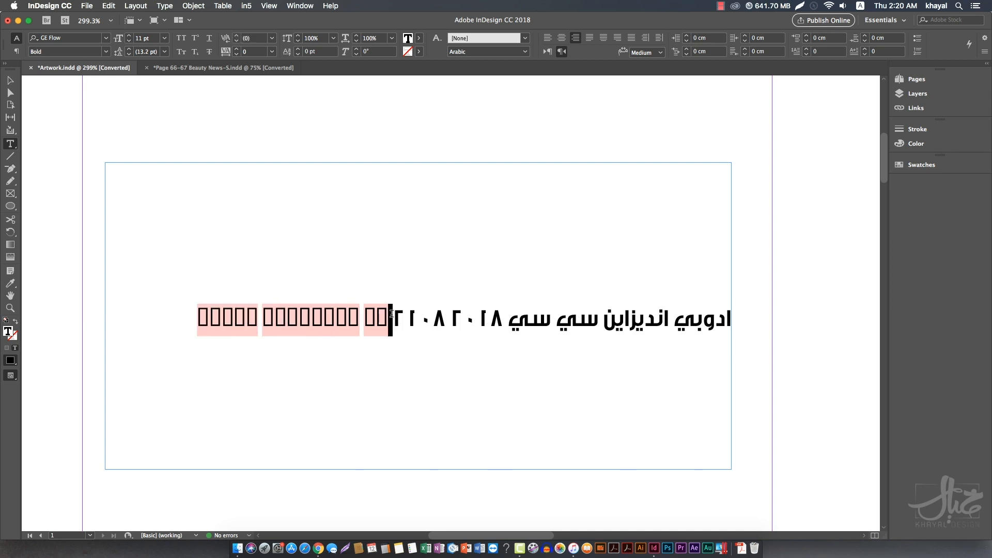
key("Left")
left_click_drag(446, 315, 204, 326)
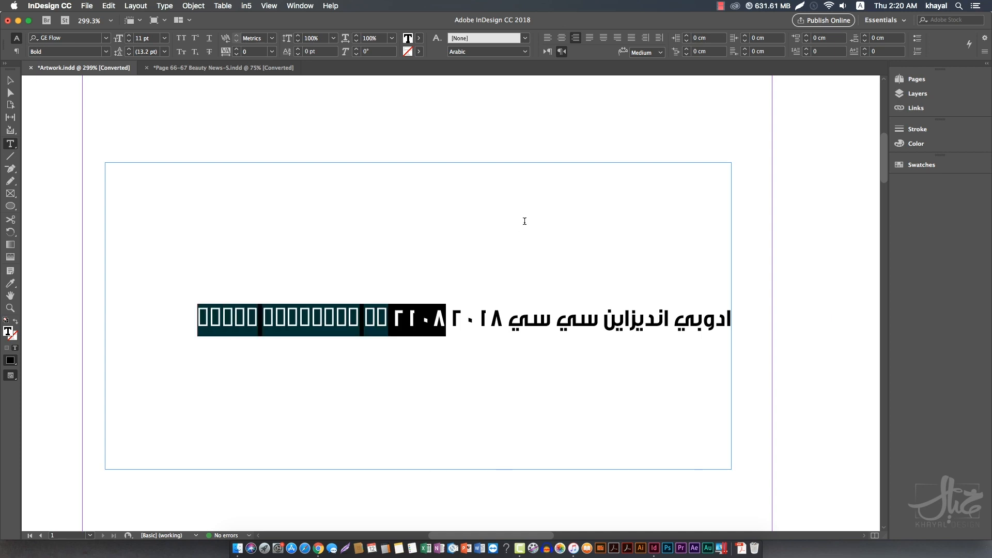
left_click(105, 38)
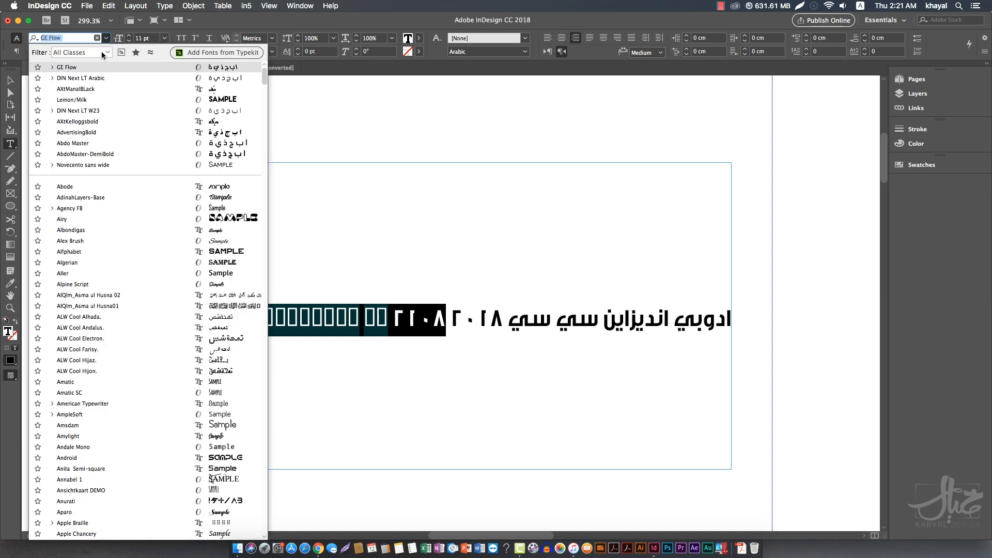
left_click(97, 79)
left_click(475, 337)
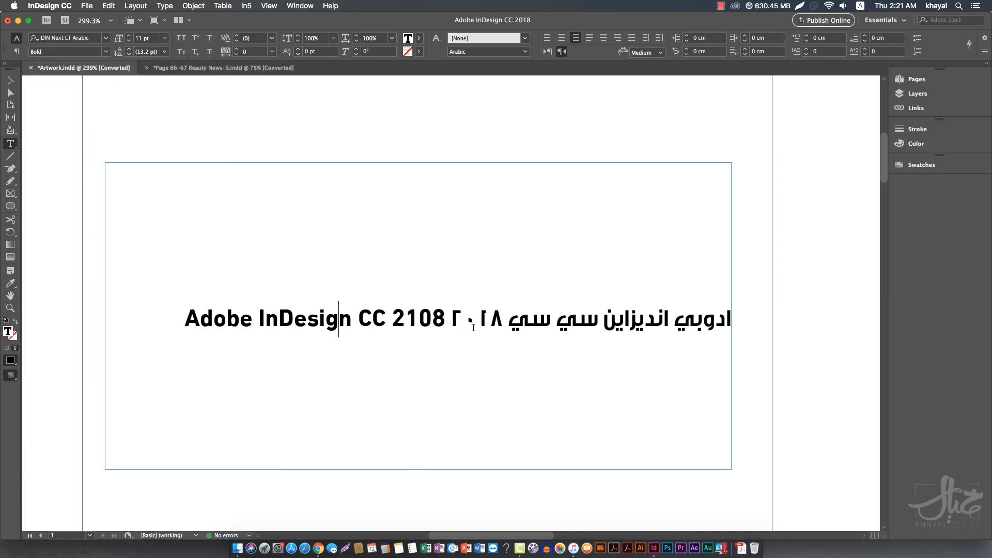
double_click(406, 324)
left_click(406, 324)
left_click_drag(241, 318, 210, 316)
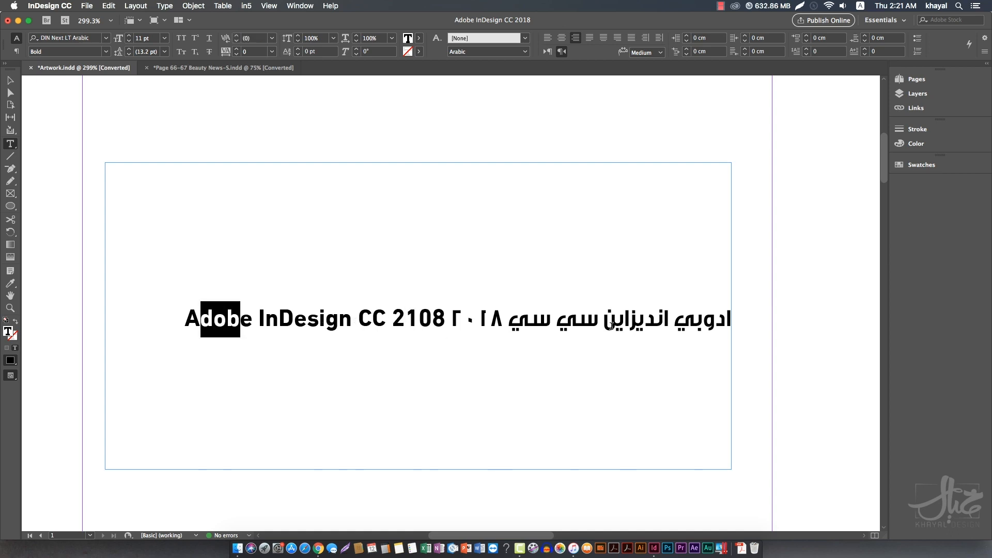
left_click_drag(618, 318, 645, 318)
left_click(17, 87)
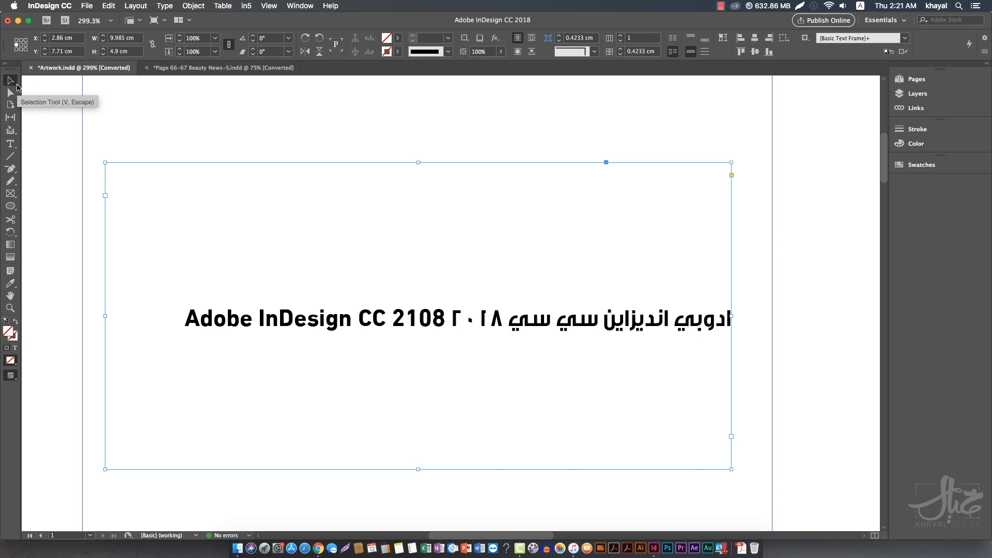
key("super+minus")
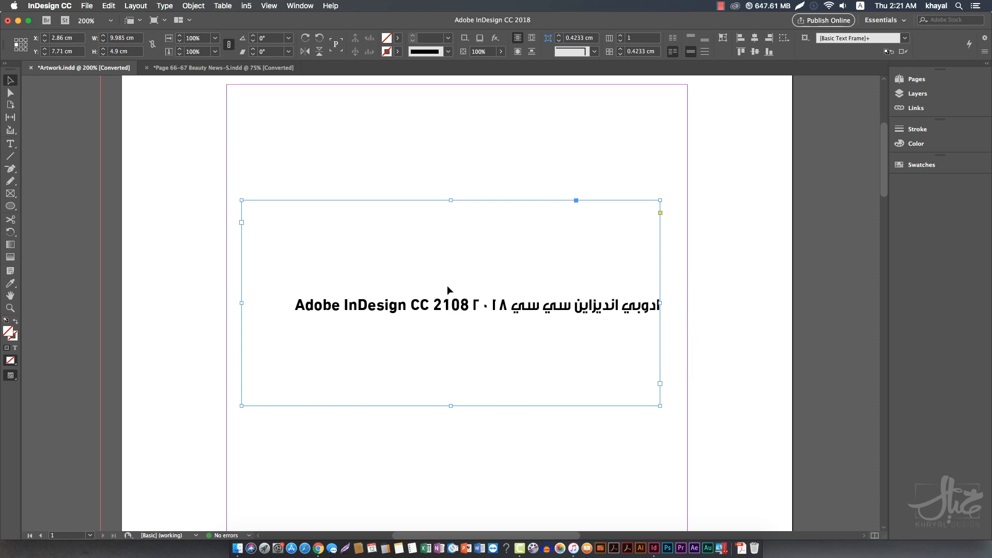
Step: Select the whole mixed-language line and display its paragraph formatting controls
left_click(9, 143)
key("Escape")
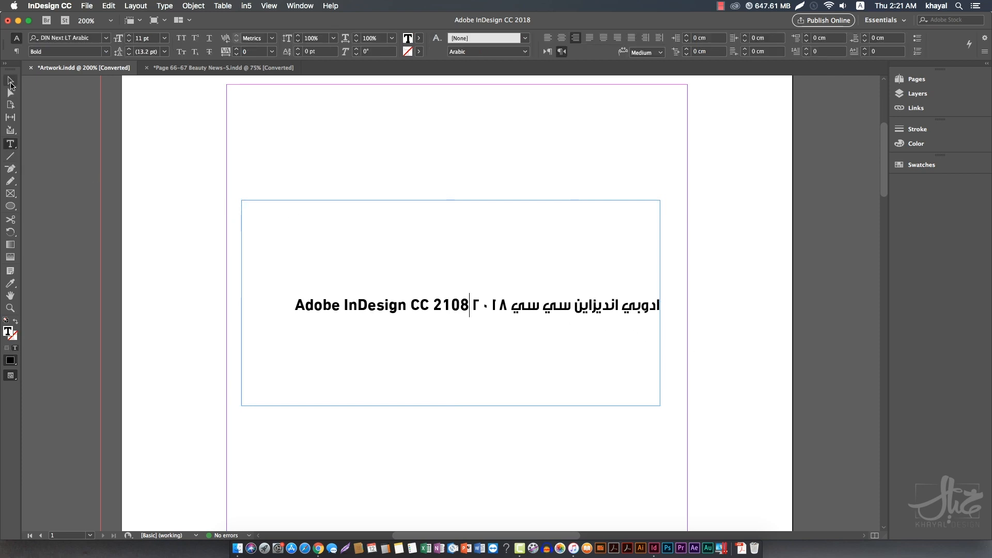
triple_click(571, 317)
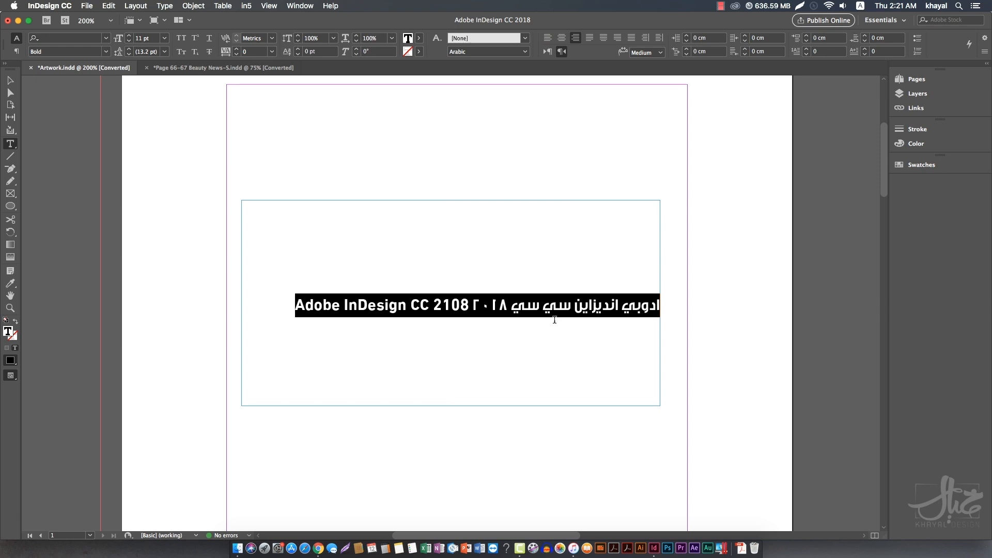
left_click(10, 80)
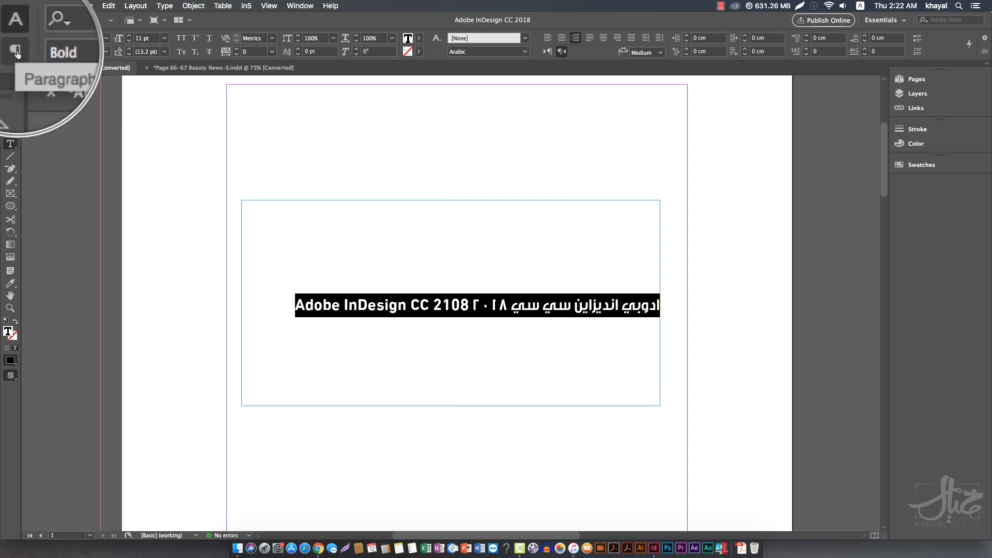
left_click(17, 51)
left_click(10, 80)
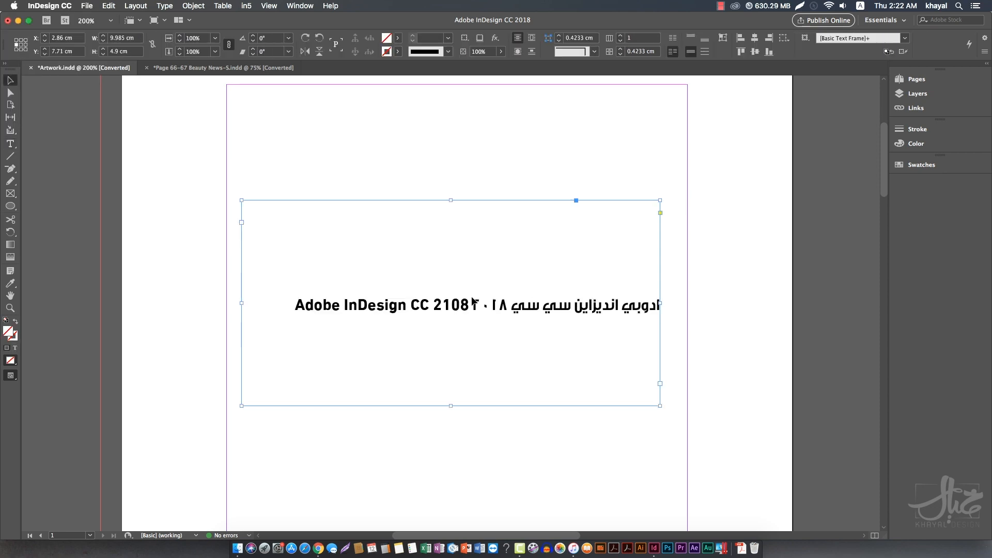
Step: Delete the existing text frame and draw a new one about 9.61 cm wide and 8.39 cm high inside the page margins
key("Delete")
left_click(10, 145)
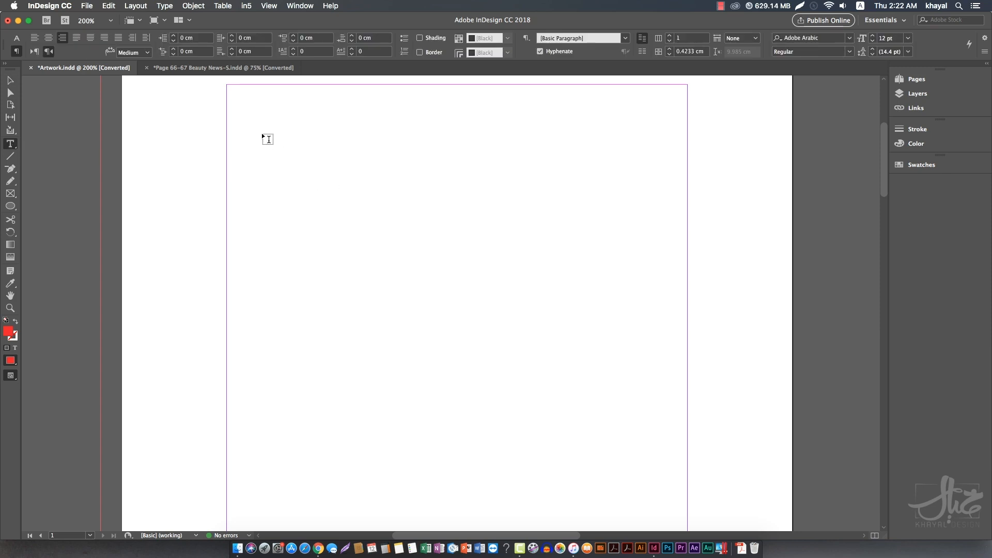
left_click_drag(262, 133, 665, 484)
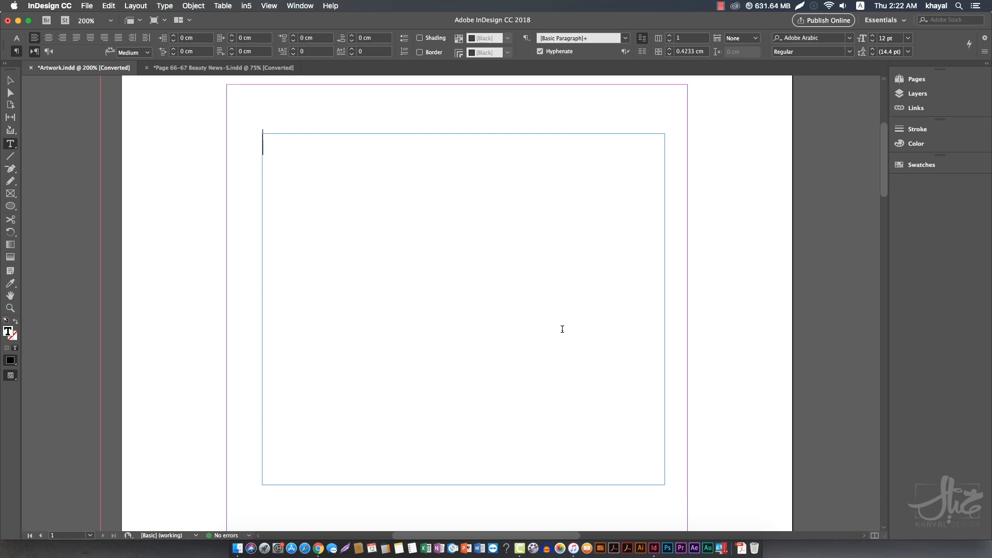
Step: Fill the new text frame with Arabic placeholder text, and clear the frame again
right_click(428, 193)
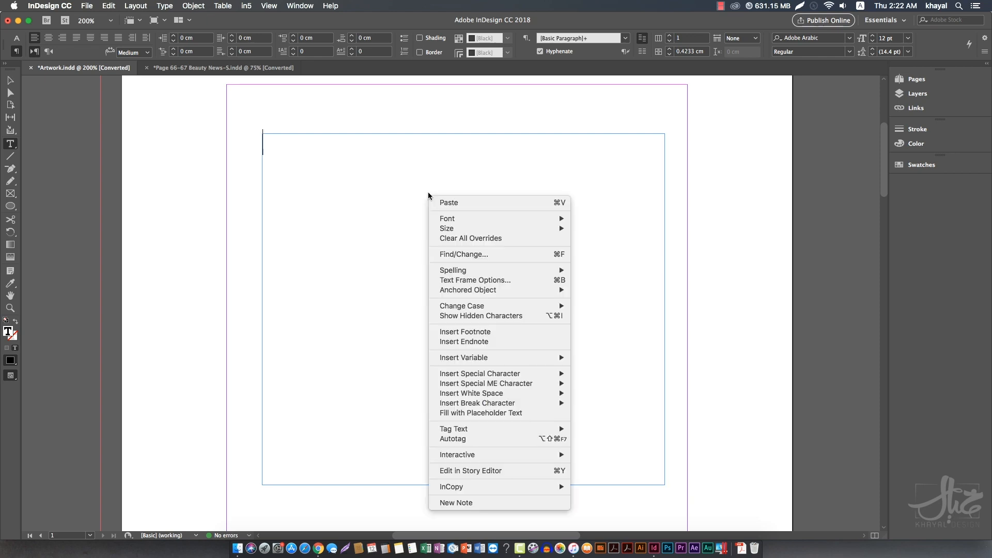
left_click(495, 413)
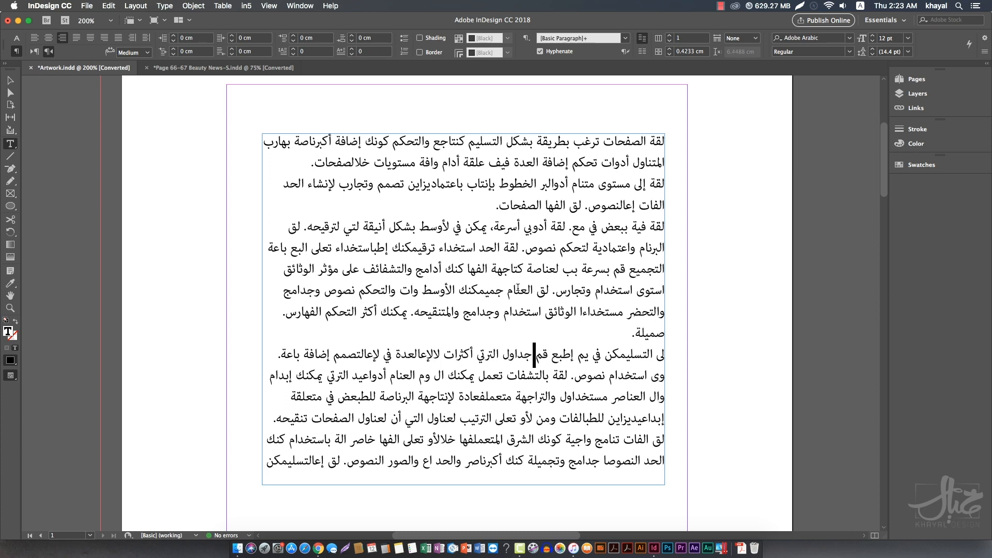
triple_click(485, 239)
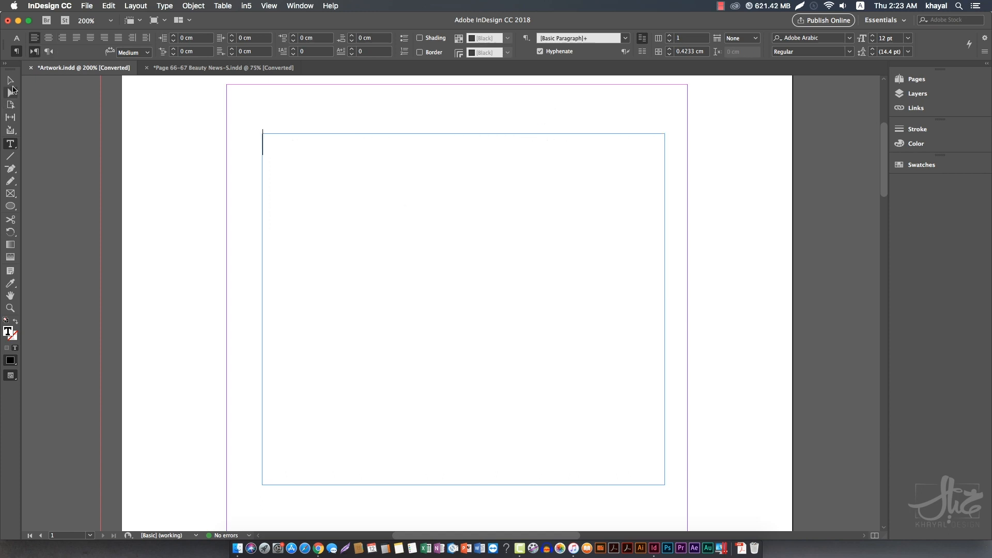
Step: Place the text cursor in the empty frame and set its character language to English: USA
left_click(12, 86)
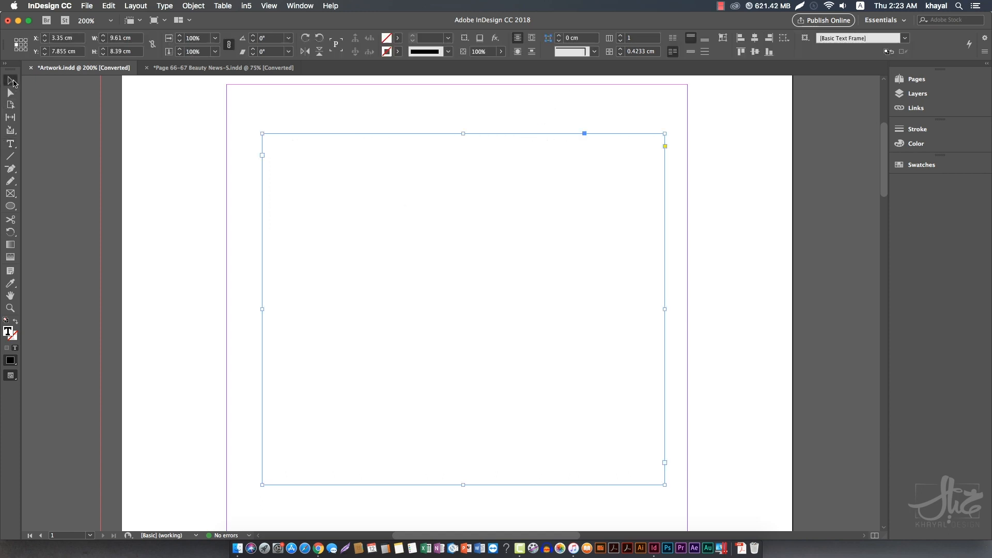
double_click(605, 177)
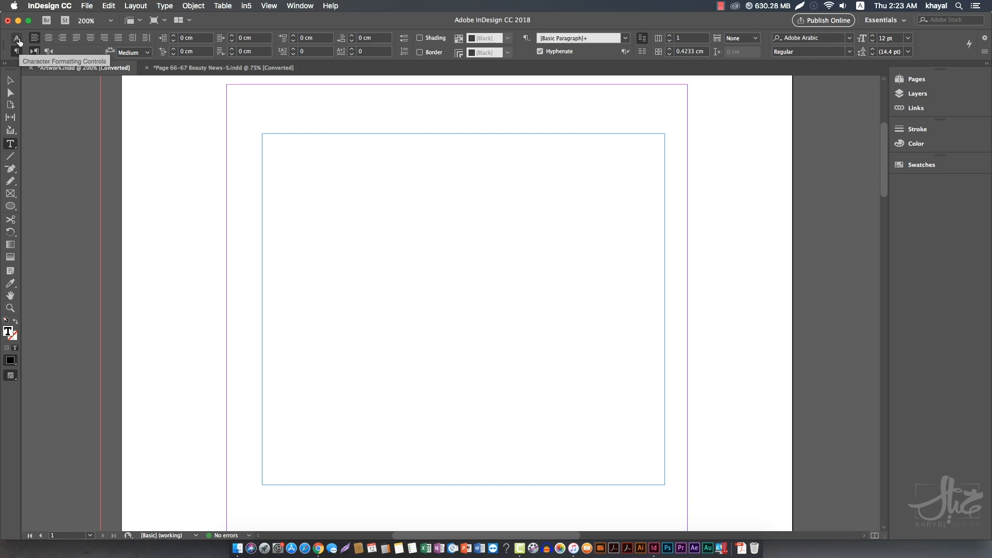
left_click(17, 40)
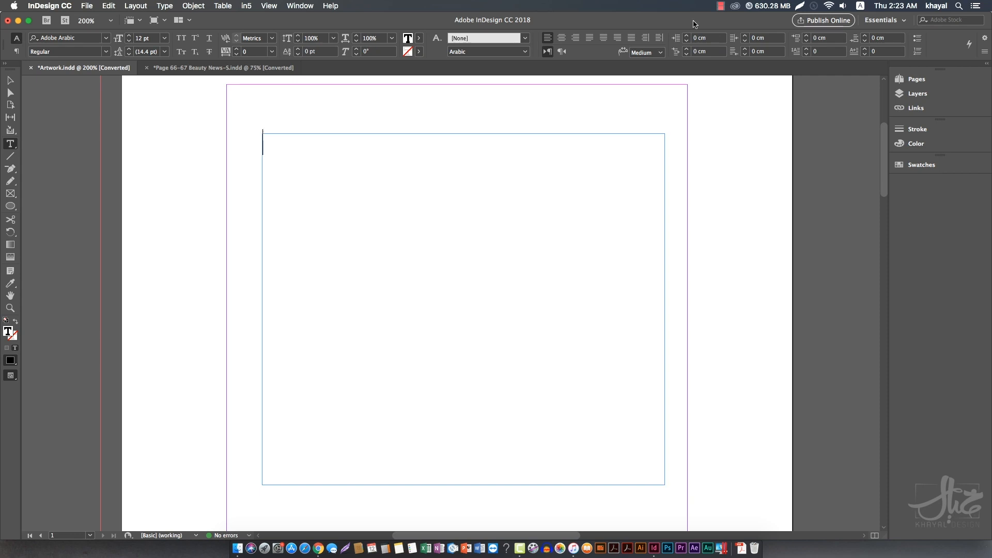
left_click(516, 52)
left_click(517, 51)
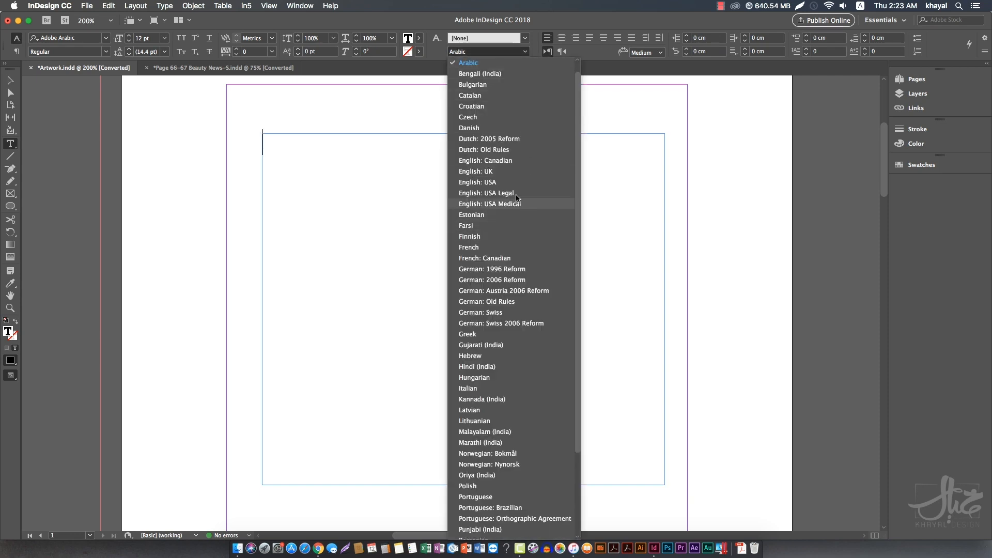
left_click(506, 182)
Step: Fill the empty text frame with English: USA placeholder text, and undo the fill
right_click(504, 183)
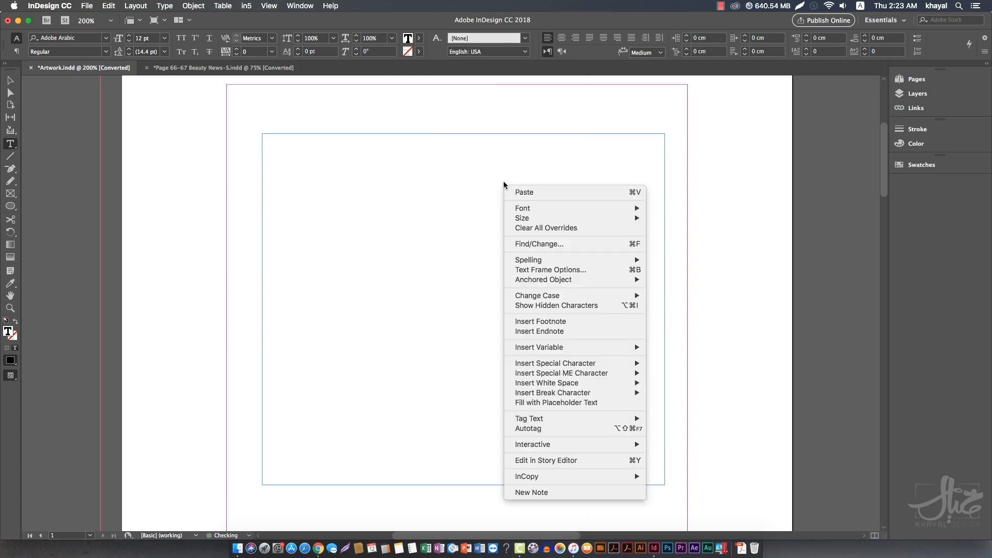
left_click(547, 403)
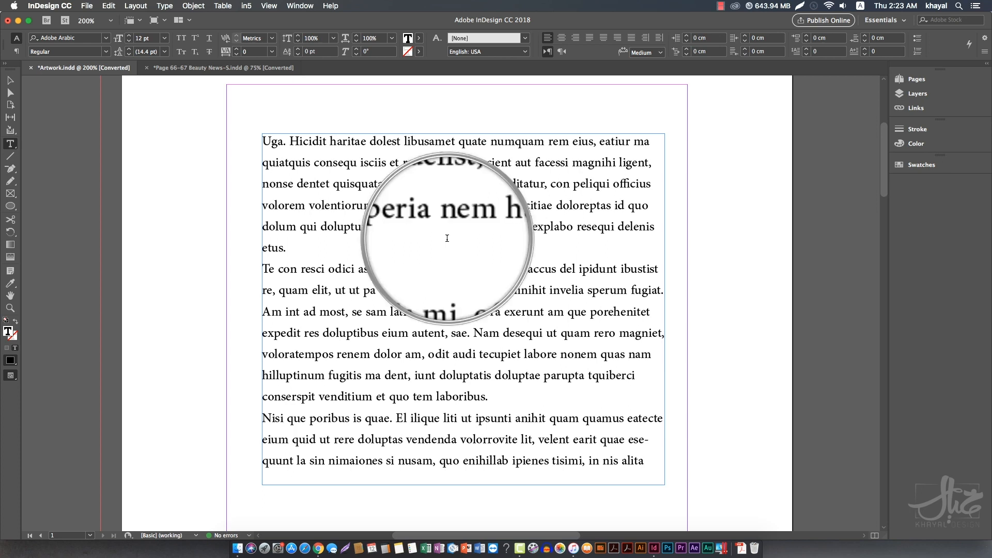
key("super+z")
Step: Examine the character languages available for the empty frame, and leave text editing without changing the language
left_click(511, 52)
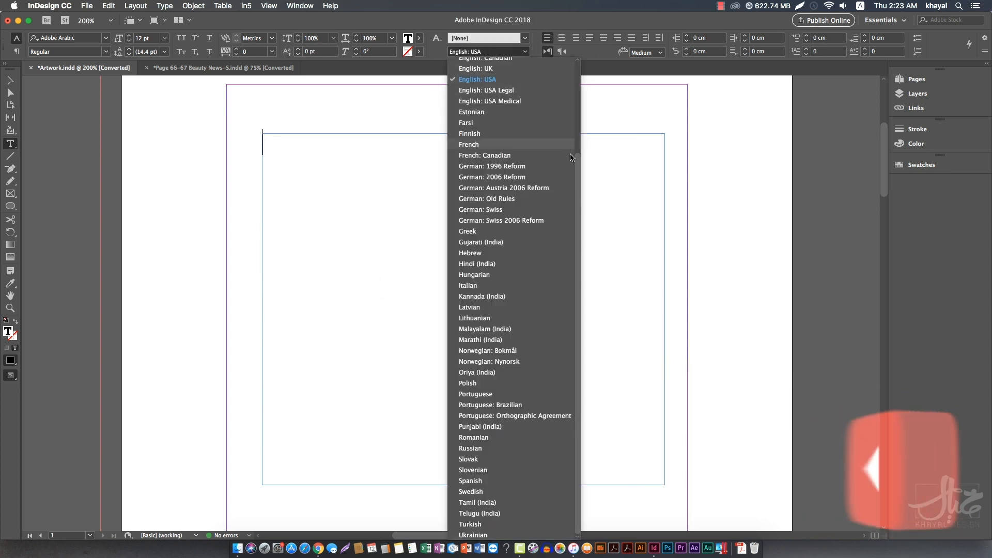
scroll(529, 99, "up", 5)
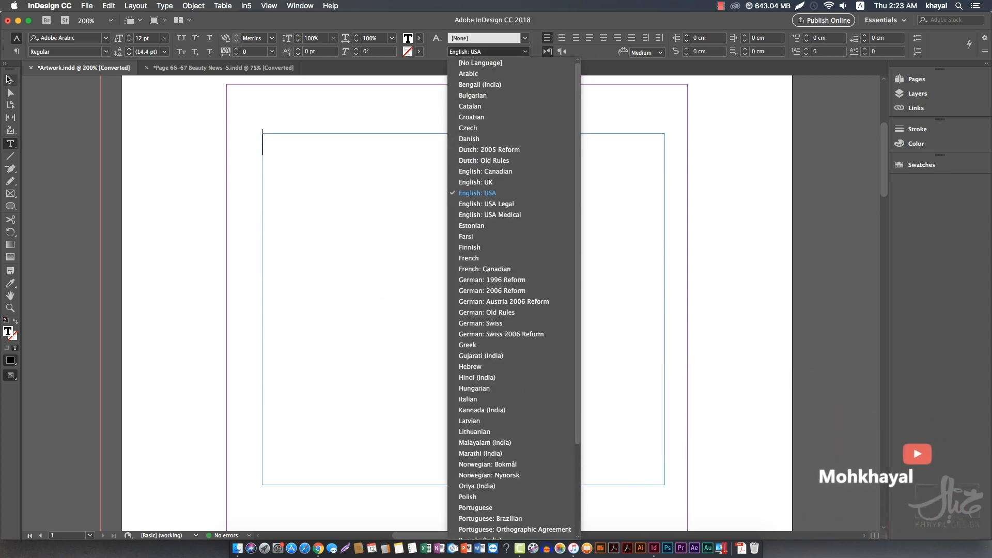
key("Escape")
key("Escape")
Step: Bring the page headed تقديم into close view and place the text cursor in the word الحياة with the Type tool
left_click_drag(744, 404, 704, 169)
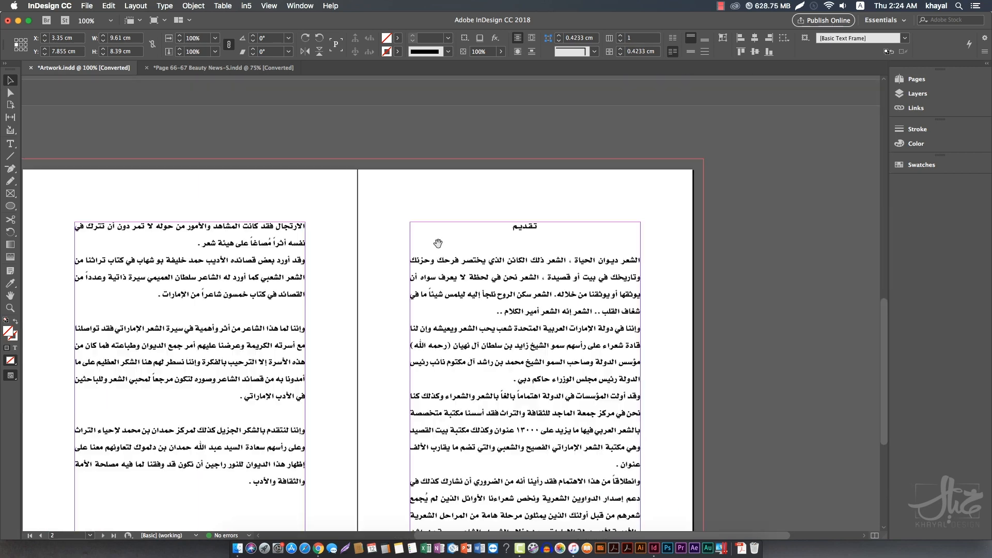
left_click_drag(479, 371, 470, 321)
key("z")
left_click_drag(357, 154, 717, 391)
left_click(13, 145)
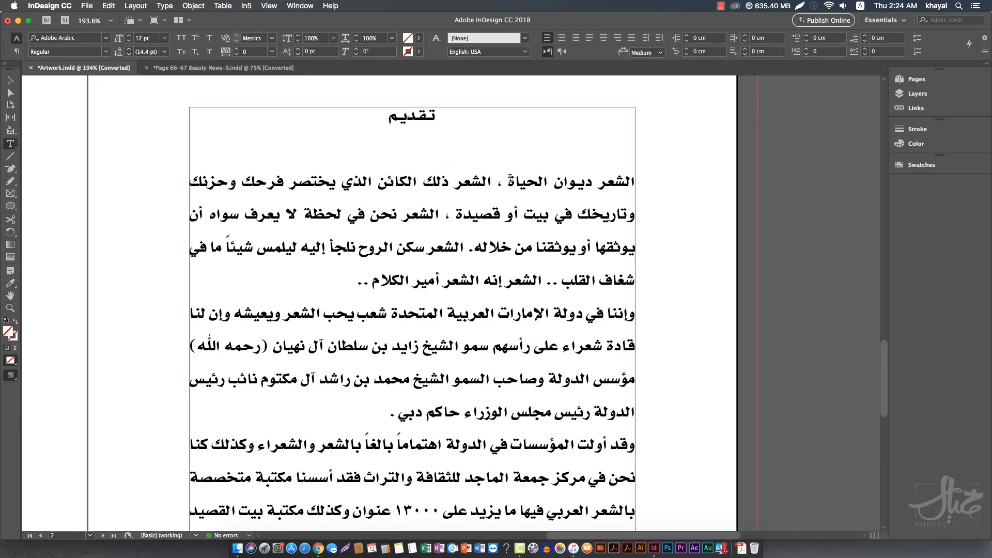
left_click(517, 180)
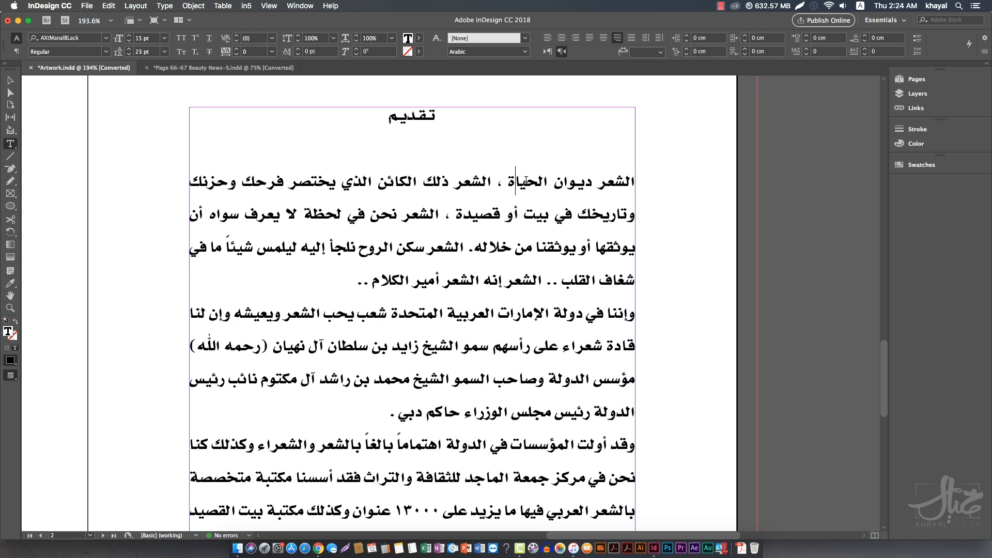
Step: Select the word الحياة, its line and its whole paragraph in turn, and clear the selection
double_click(526, 181)
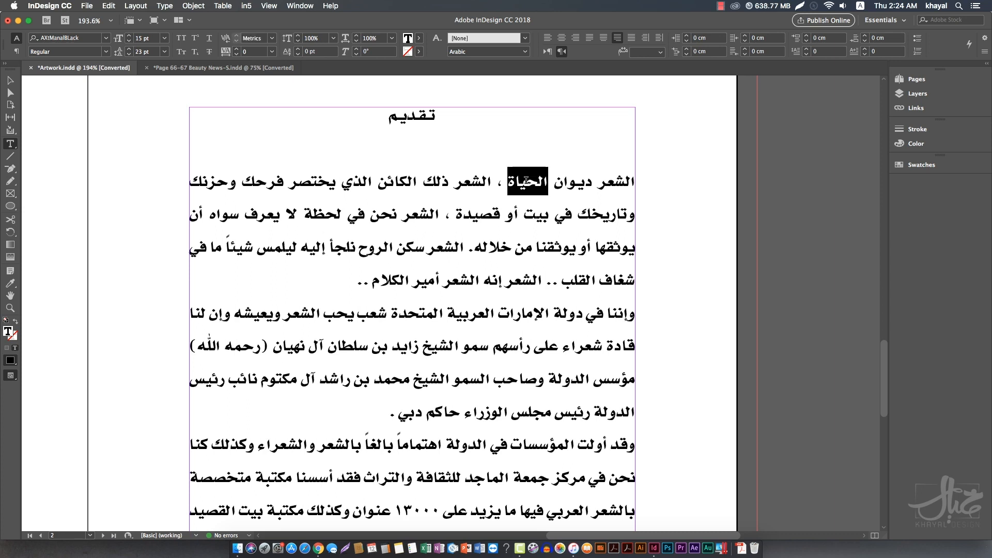
triple_click(525, 181)
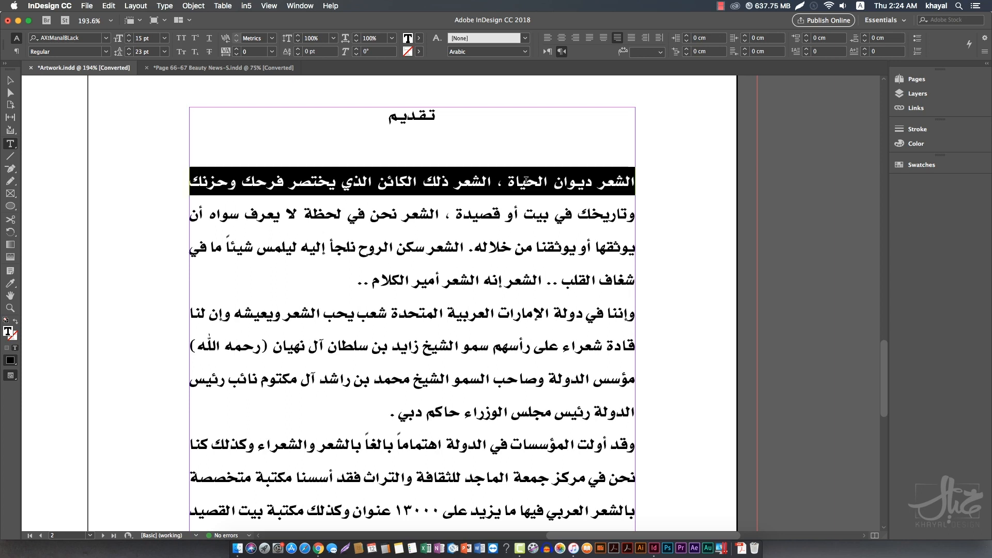
left_click(525, 181)
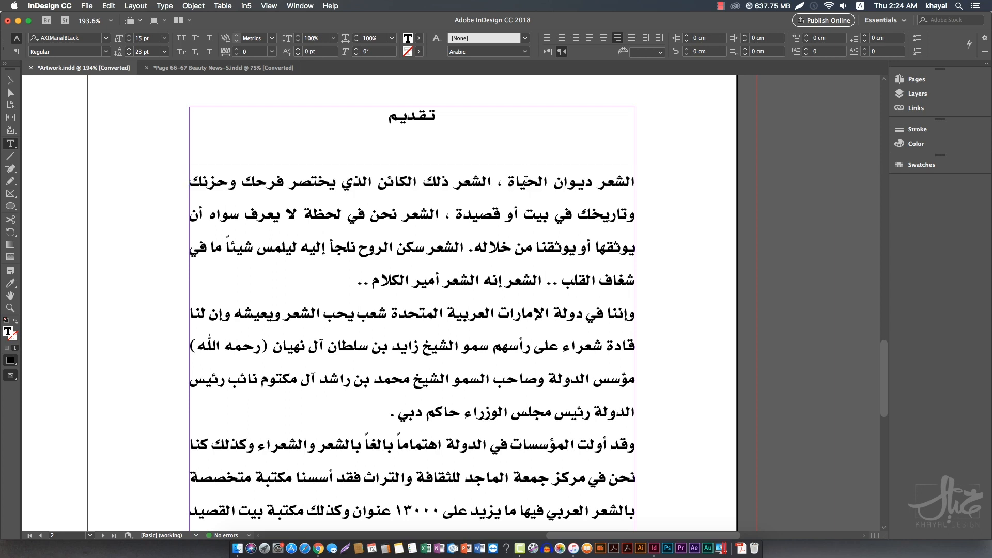
triple_click(525, 181)
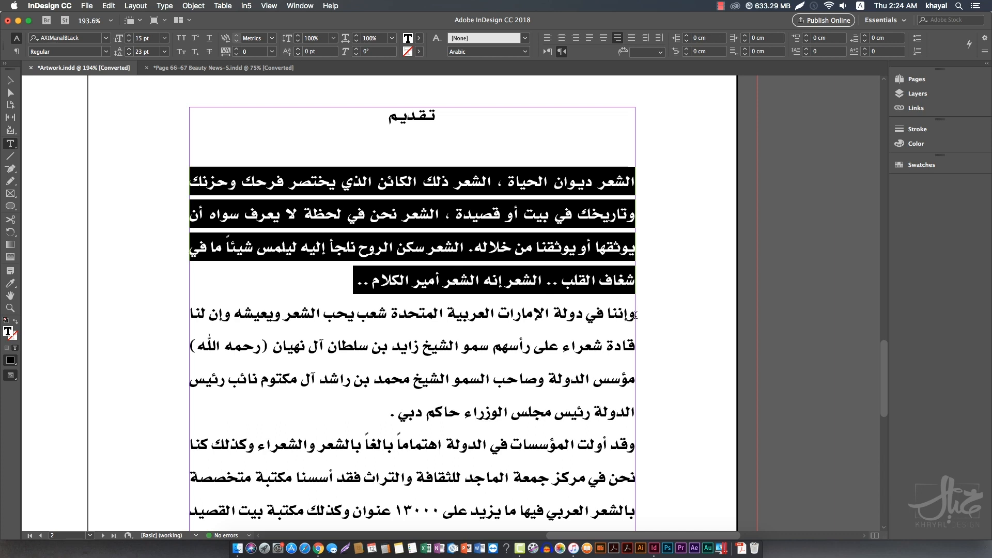
left_click(522, 185)
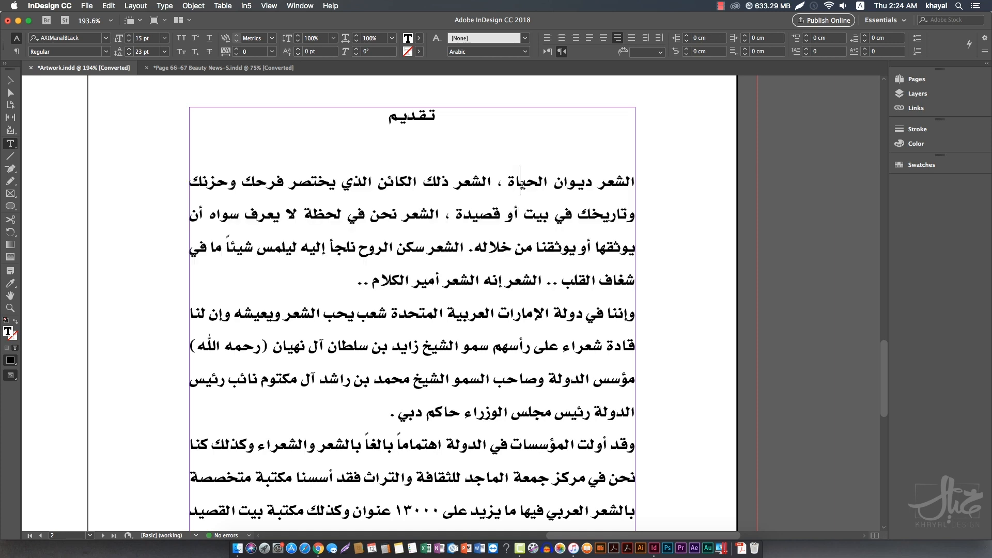
Step: Select all text of the Arabic story and inspect the extent of the selection across the spread
key("super+a")
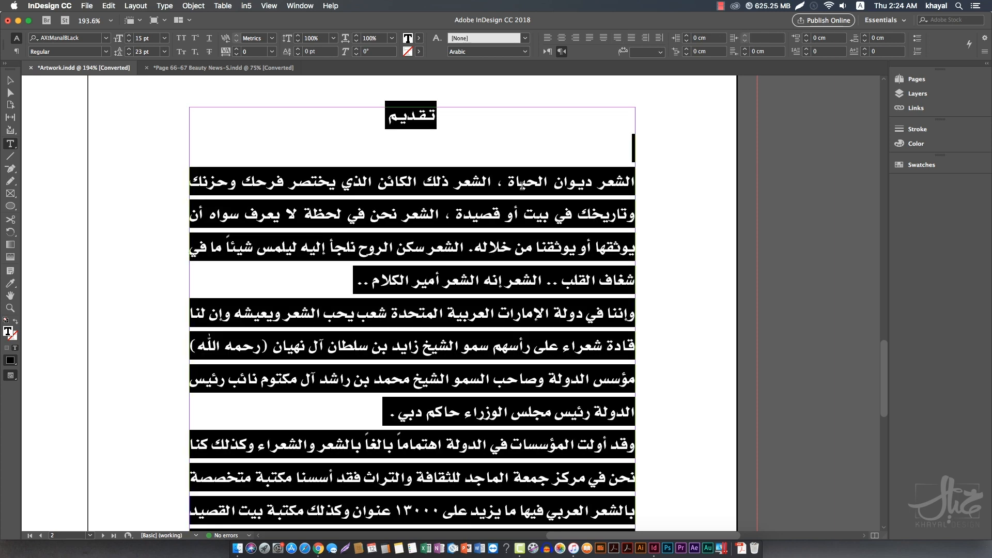
key("super+minus")
key("super+minus")
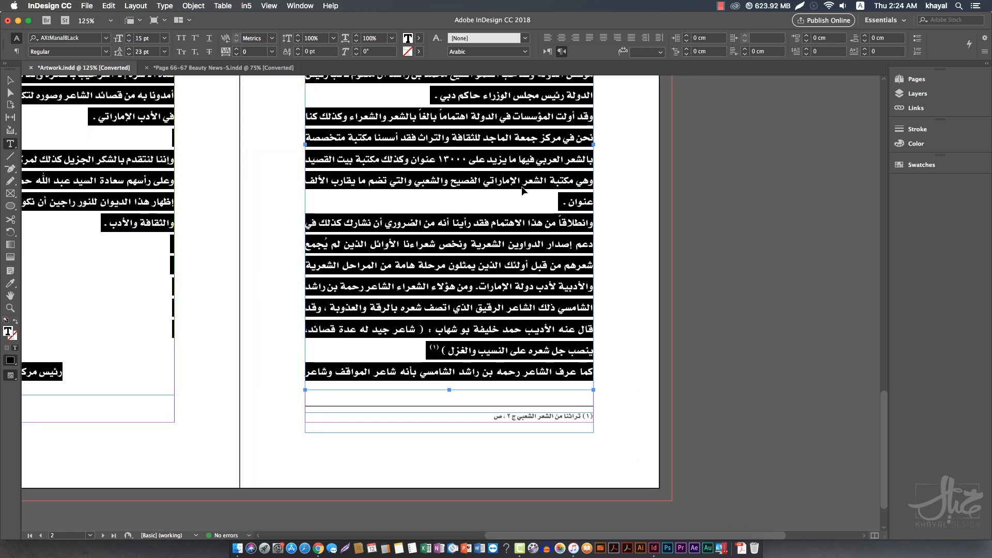
scroll(501, 186, "up", 15)
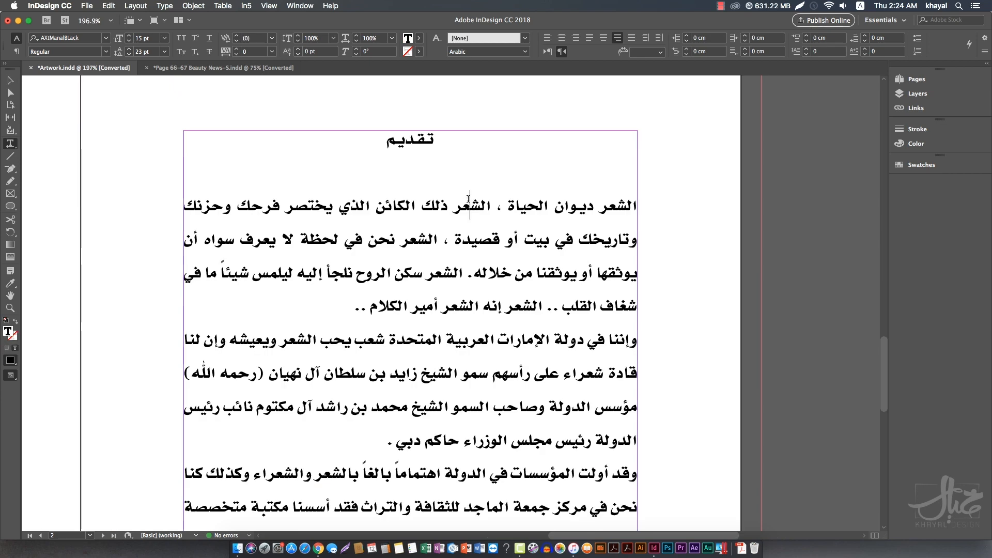
Step: Select the first body line and compare its paragraph, character and text frame formatting controls
triple_click(469, 200)
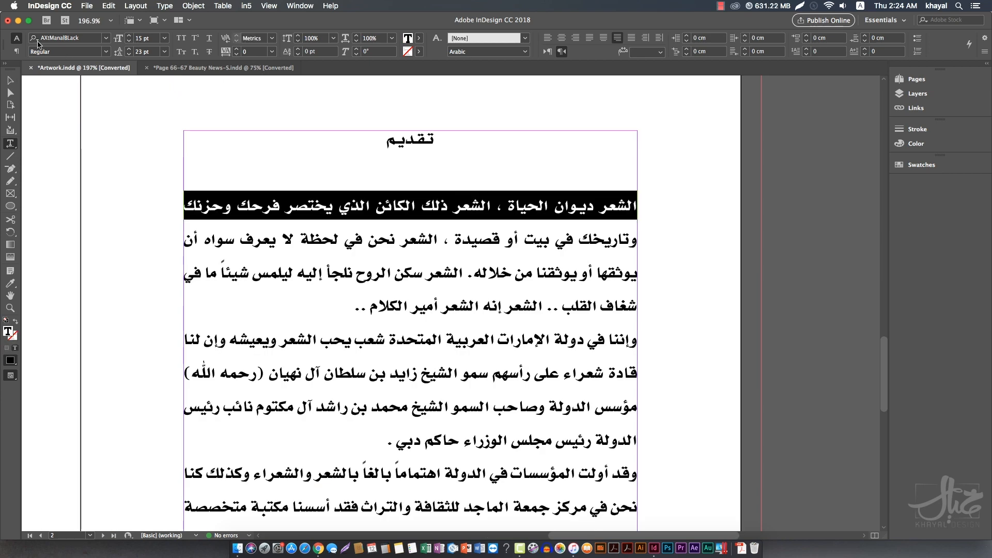
left_click(17, 51)
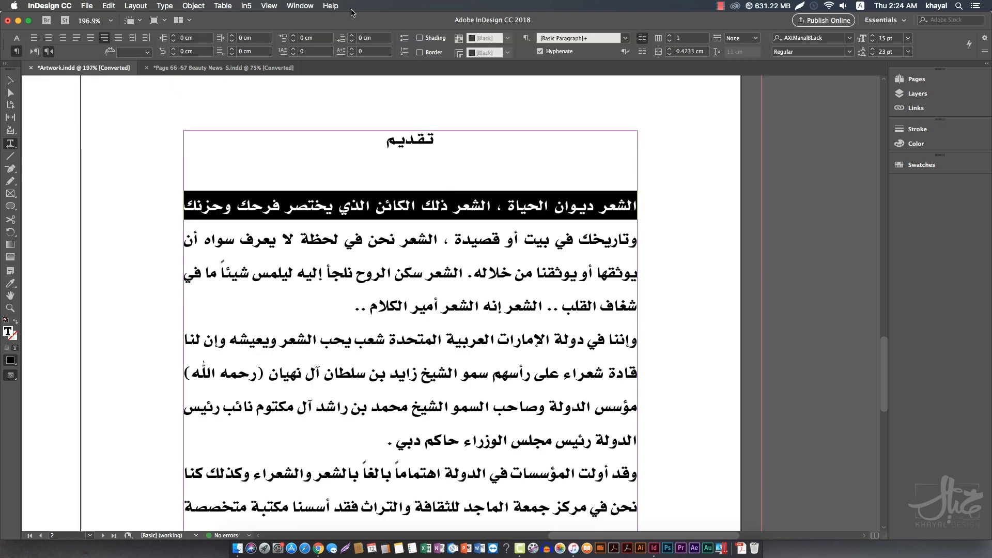
left_click(17, 40)
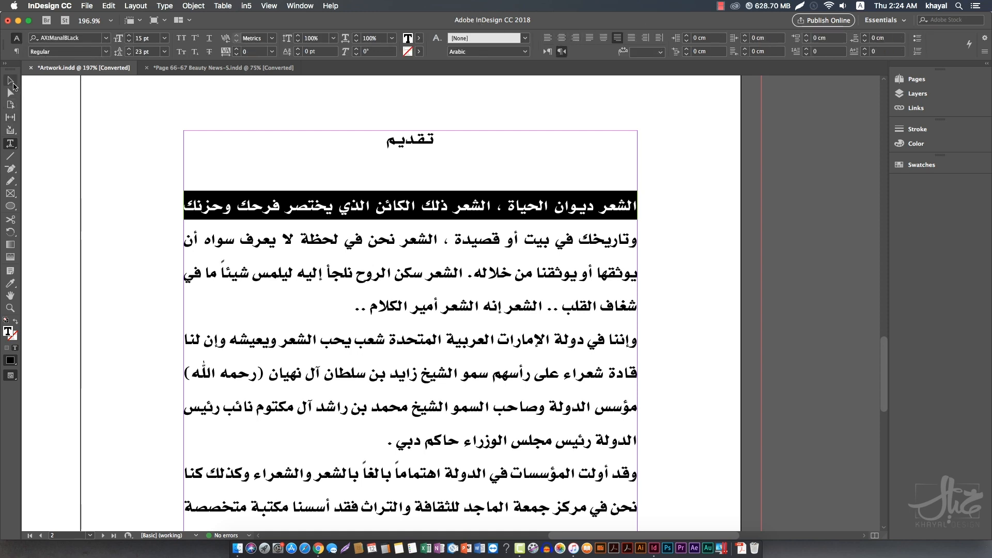
left_click(10, 81)
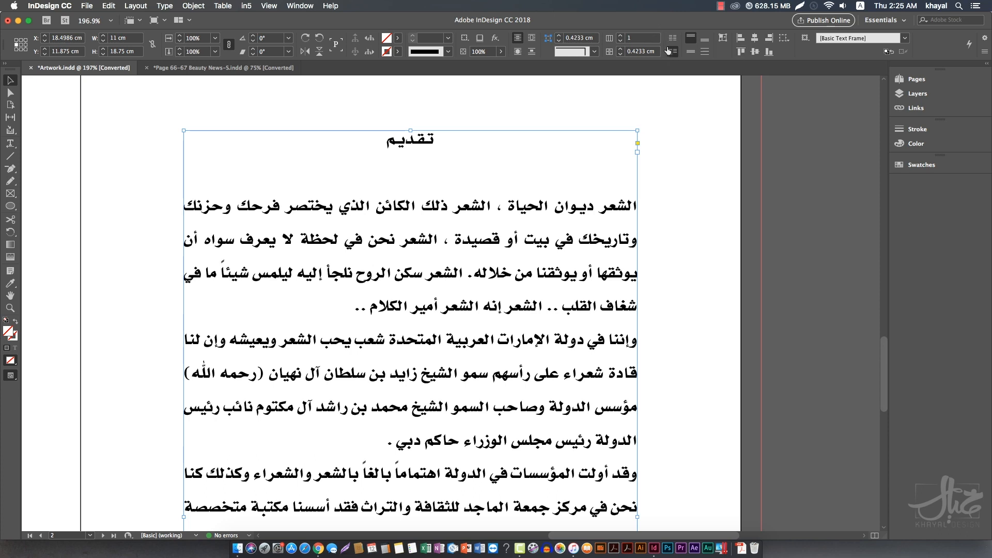
Step: Examine the Object, Spread and Other categories in the Customize Control Panel settings, and cancel without changes
left_click(981, 42)
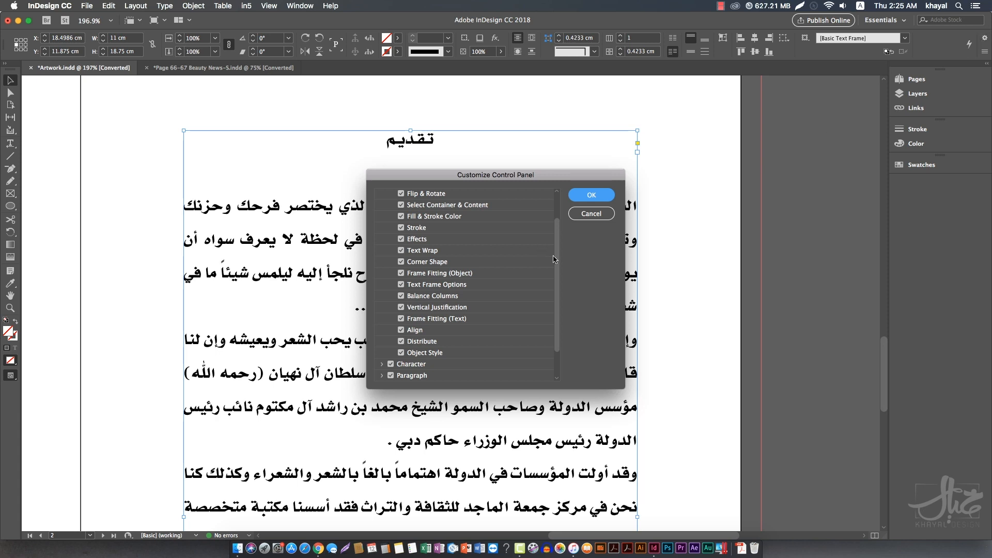
left_click_drag(555, 257, 557, 294)
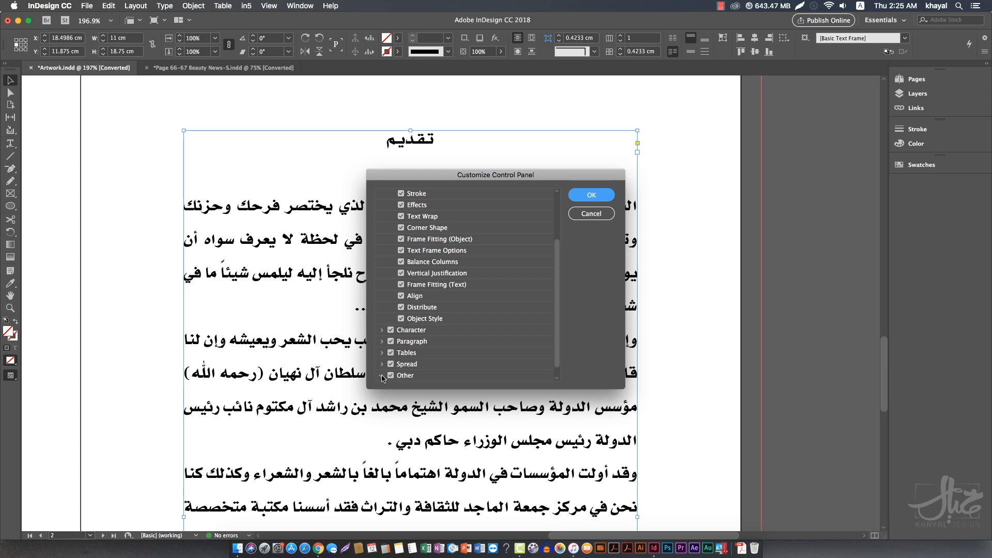
scroll(559, 362, "down", 1)
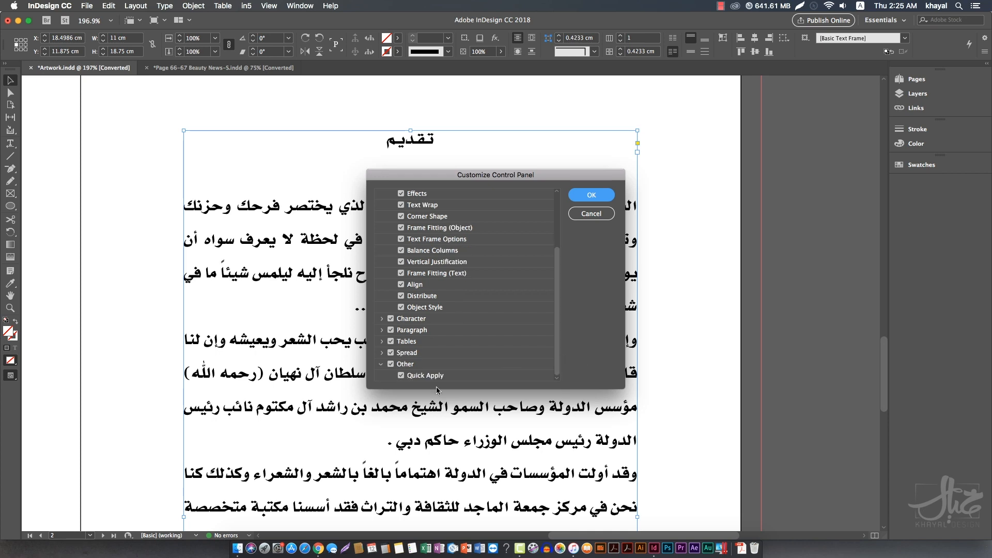
left_click(382, 364)
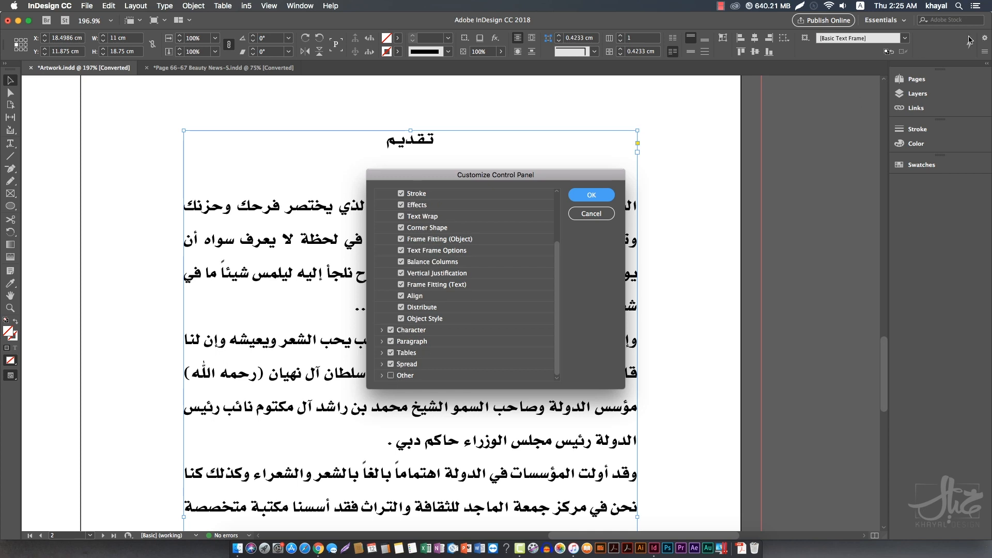
left_click(383, 364)
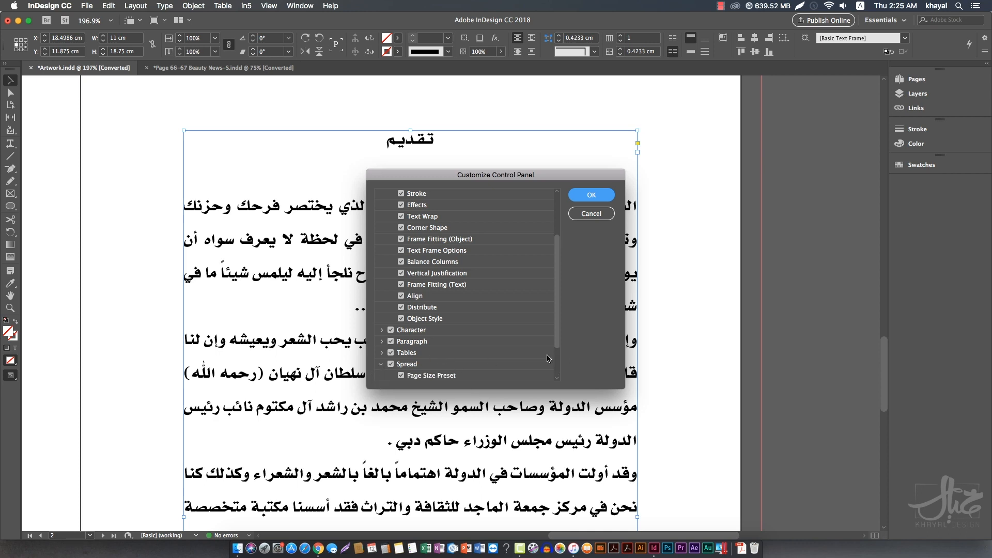
scroll(557, 345, "down", 4)
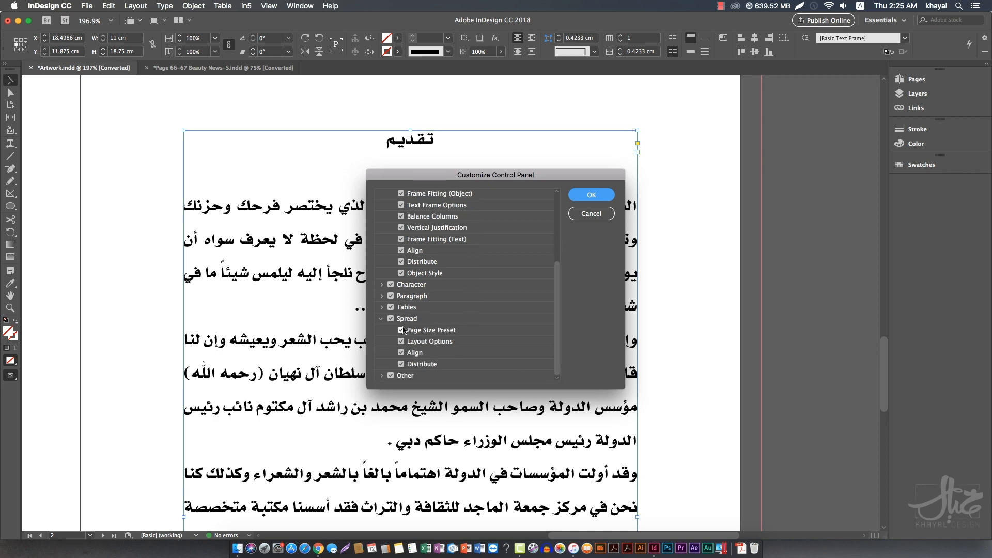
scroll(517, 330, "up", 5)
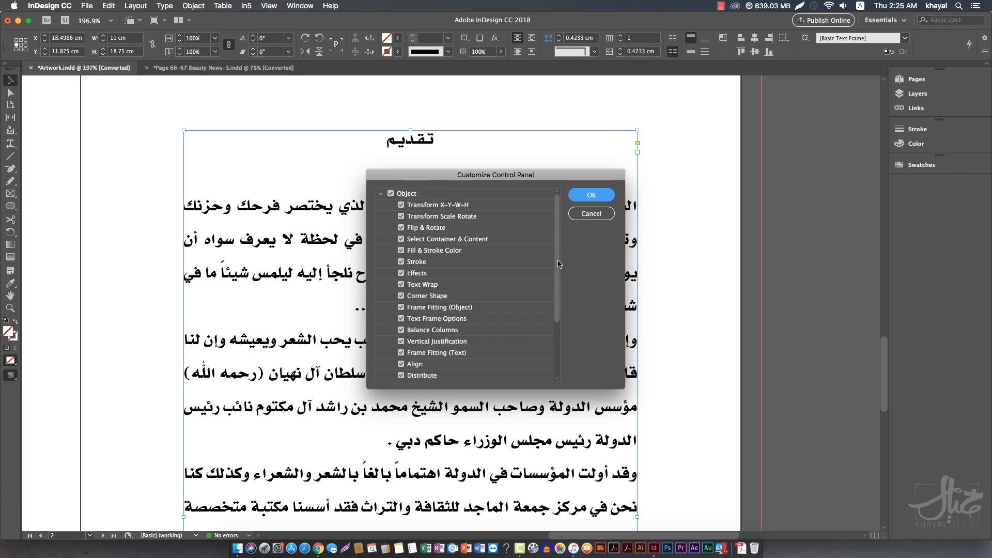
scroll(558, 264, "down", 5)
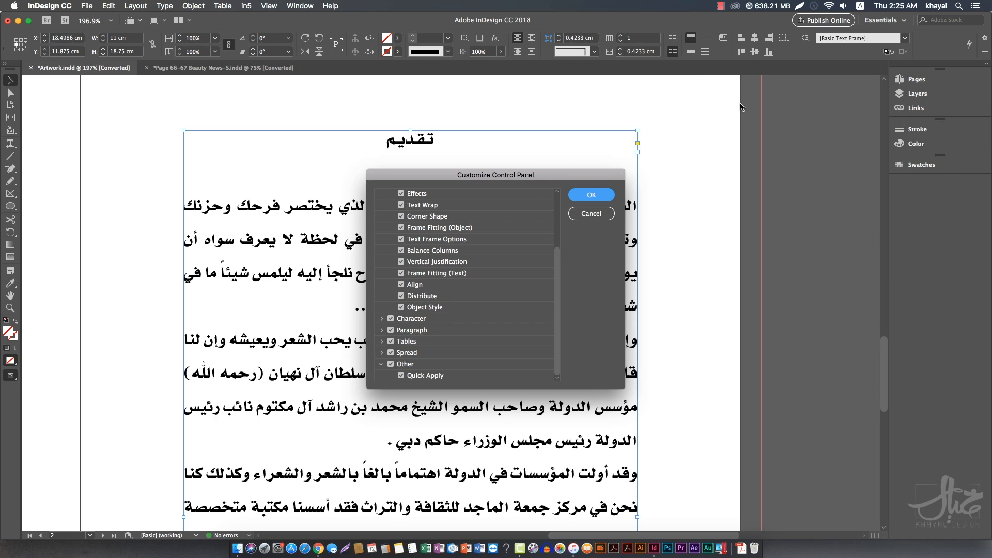
left_click(591, 213)
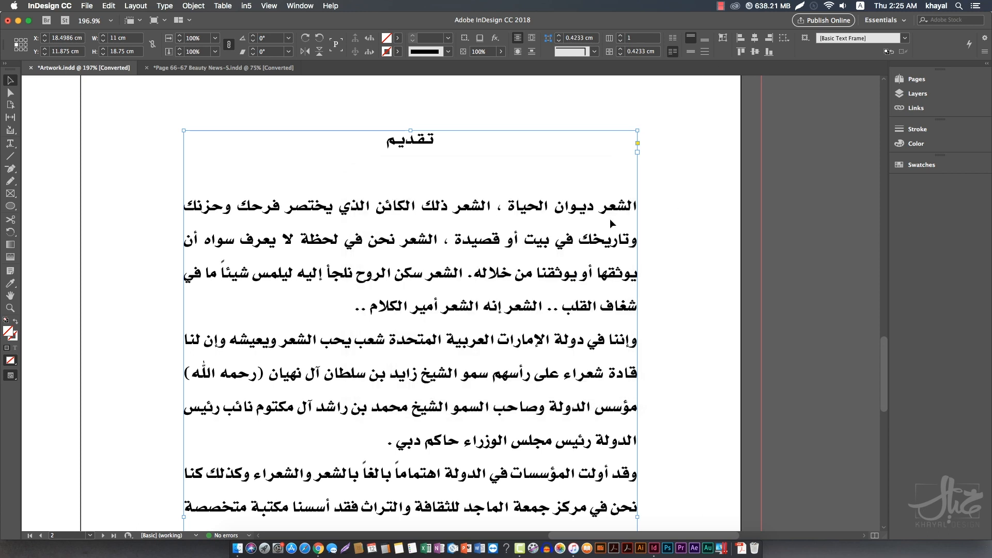
Step: Select the complete first body line below the heading تقديم
triple_click(595, 210)
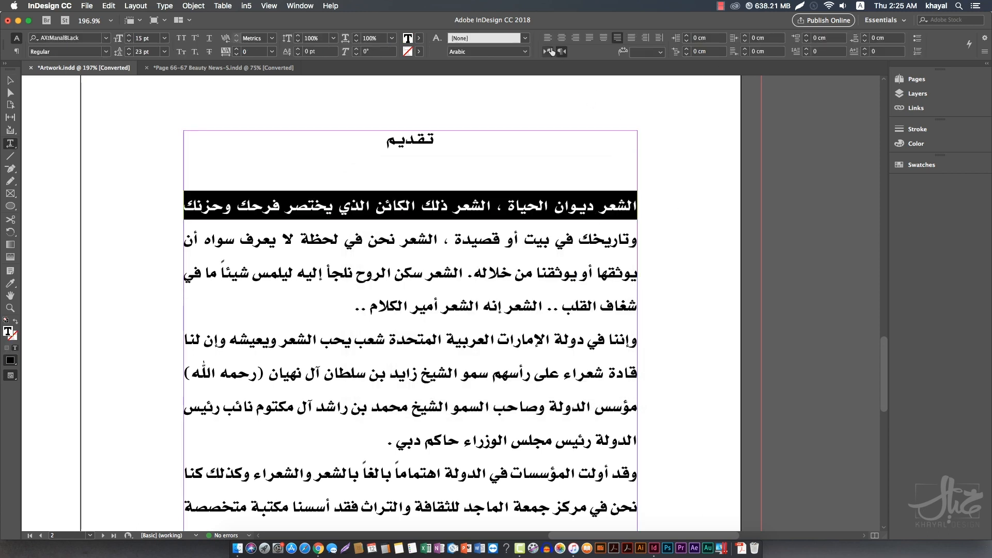
left_click(550, 209)
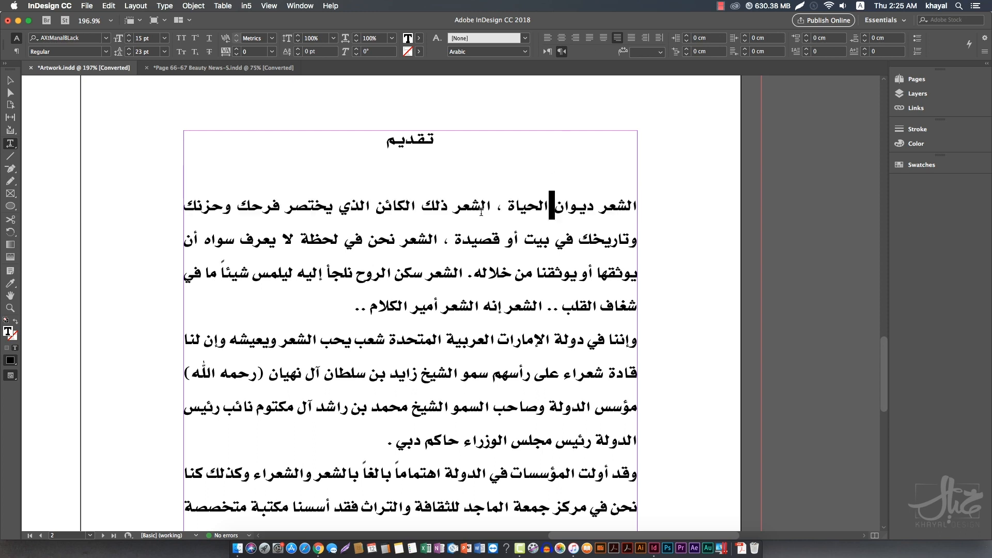
double_click(447, 210)
triple_click(415, 212)
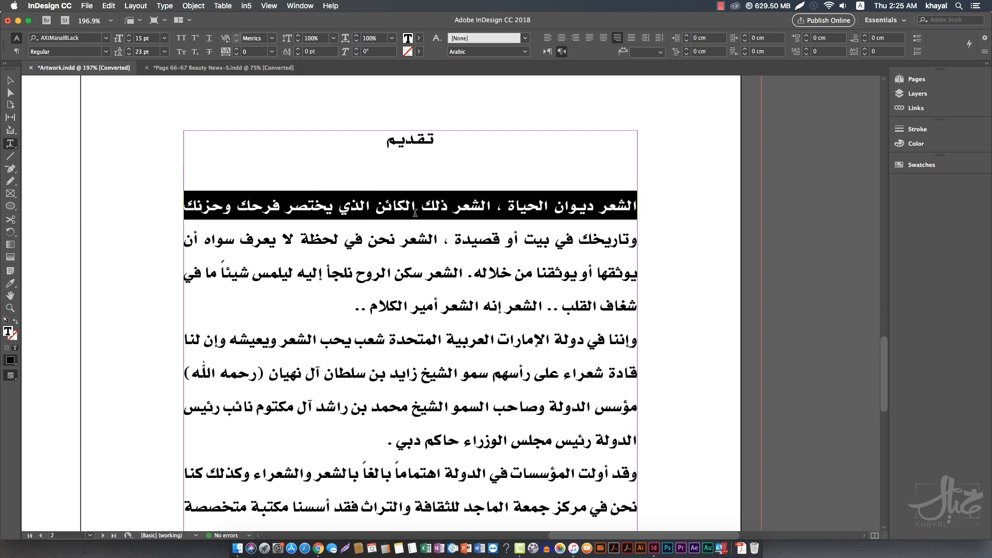
Step: Select the text word by word from ذلك in the first body line to أمير in the fourth, and clear the selection
double_click(429, 208)
left_click_drag(428, 208, 425, 306)
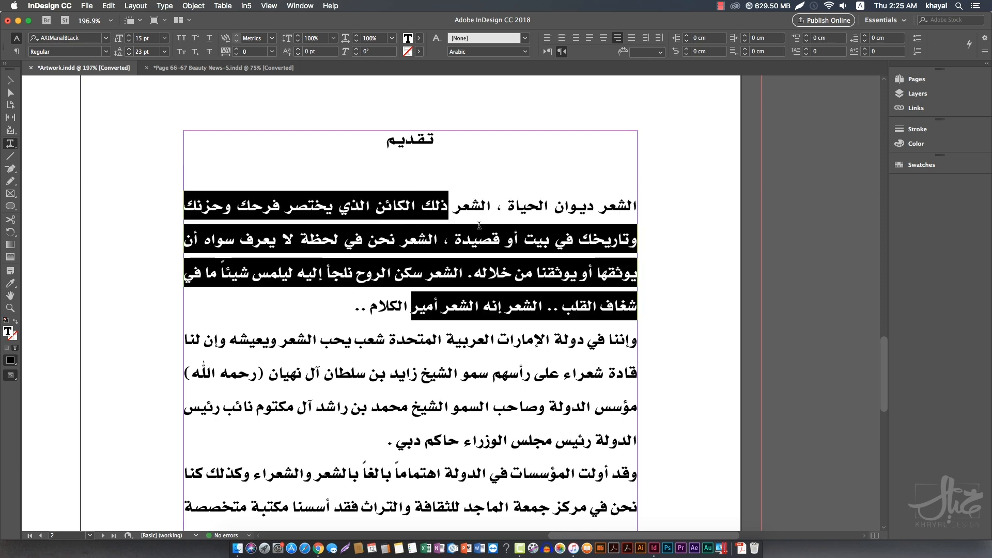
left_click(479, 206)
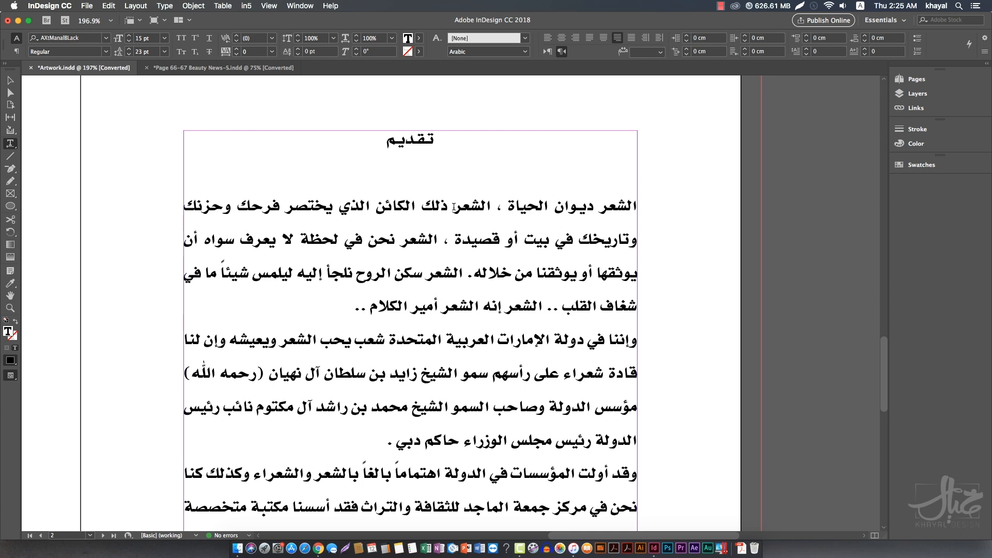
Step: Select the entire first body paragraph from its end back to its beginning, and clear the selection
left_click(453, 207)
left_click_drag(351, 308, 642, 196)
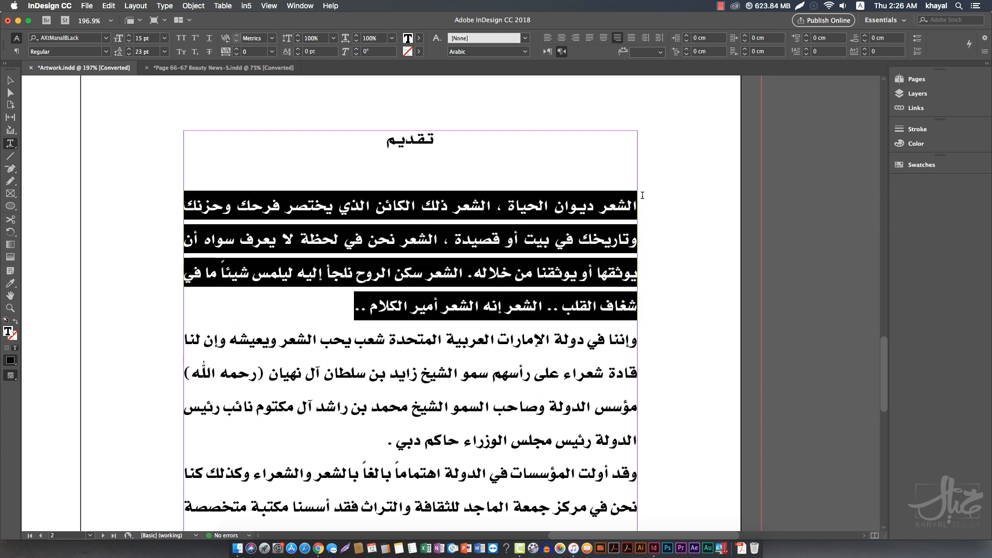
left_click(427, 239)
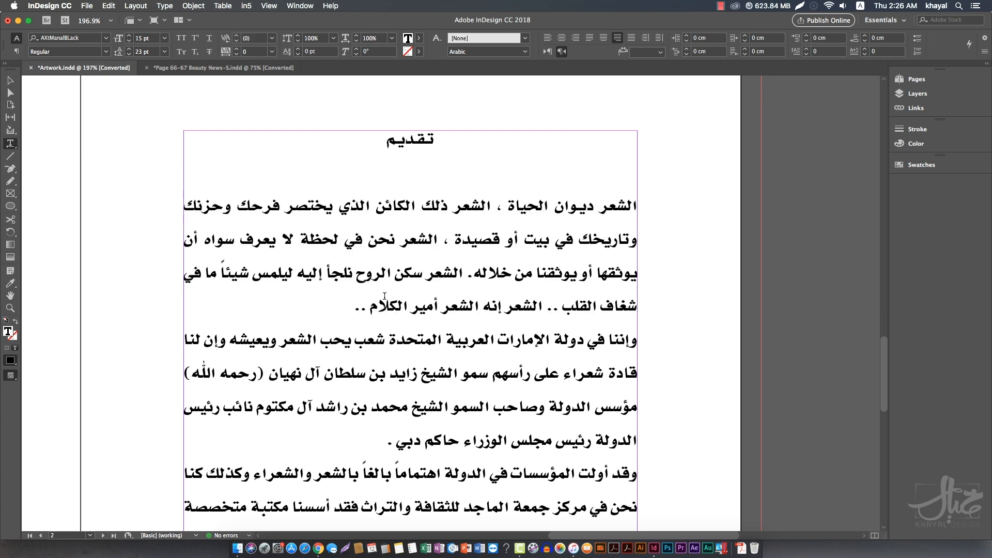
Step: Align the first body paragraph left, and select its text from وحزنك in the first line to شغاف in the fourth
left_click_drag(339, 319, 435, 274)
left_click(417, 192)
key("Up")
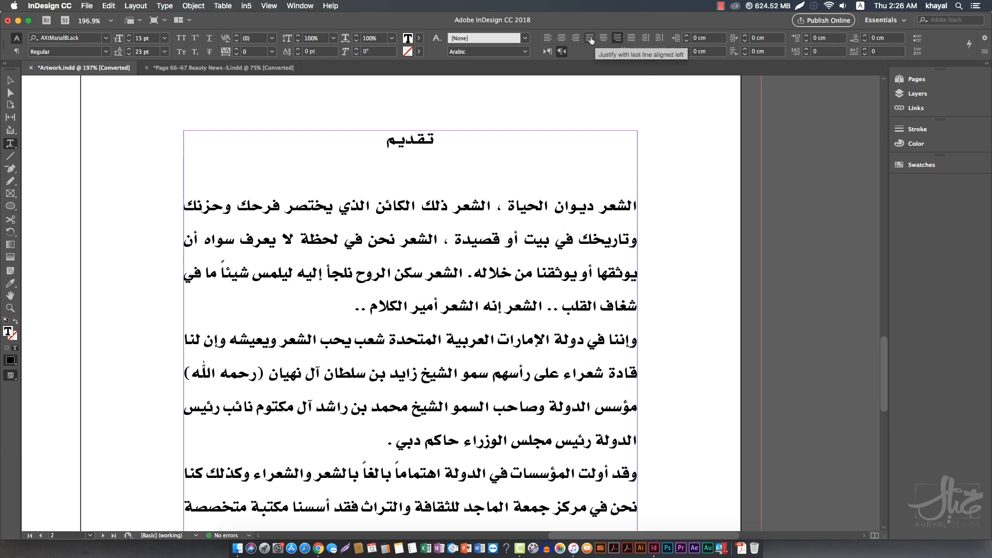
left_click(548, 37)
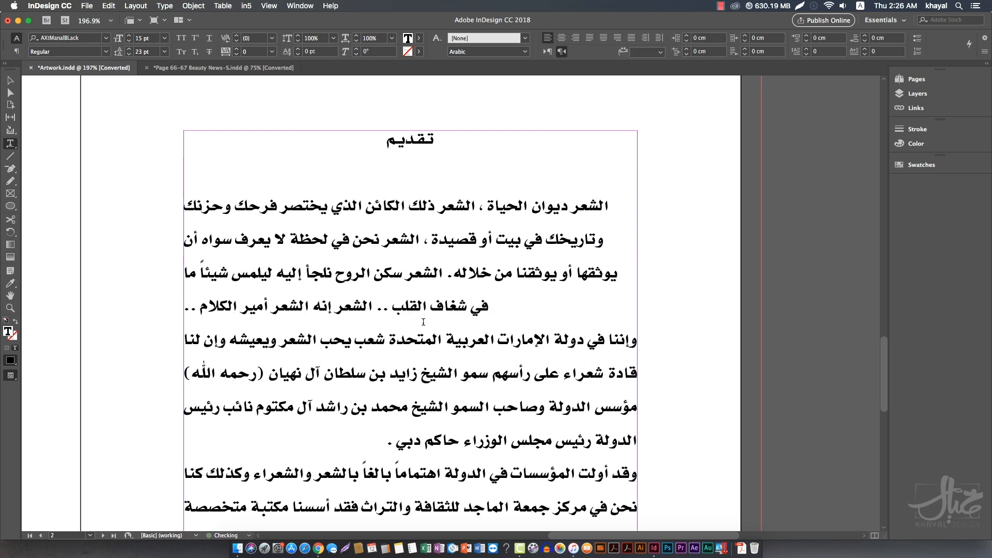
left_click_drag(510, 304, 447, 317)
double_click(222, 209)
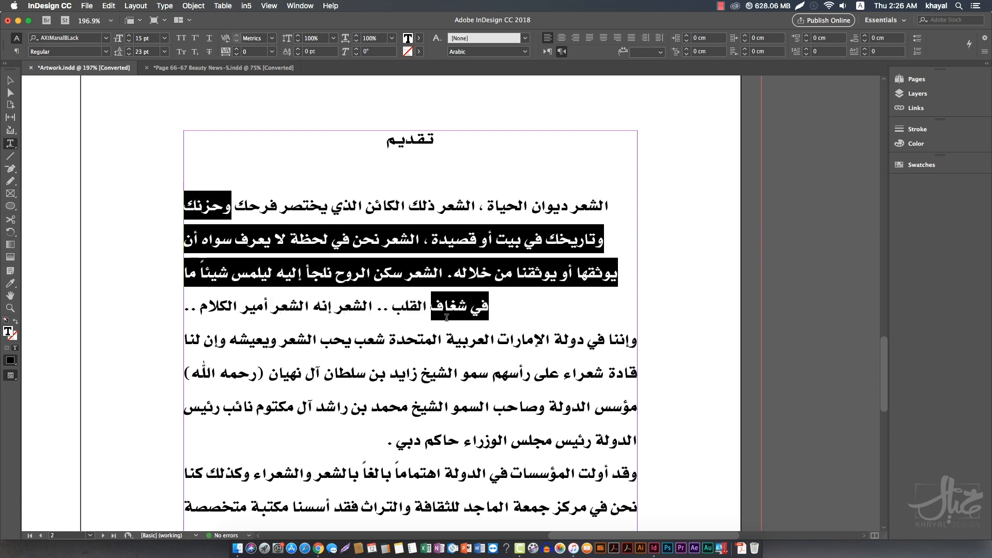
Step: Centre the first body paragraph, and switch its alignment to the right
left_click(421, 213)
left_click(563, 41)
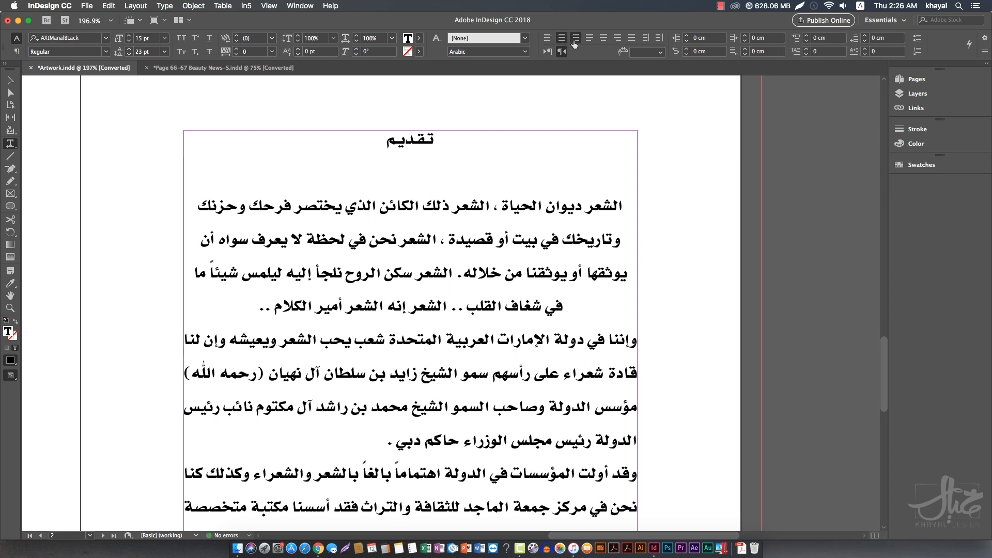
left_click(574, 40)
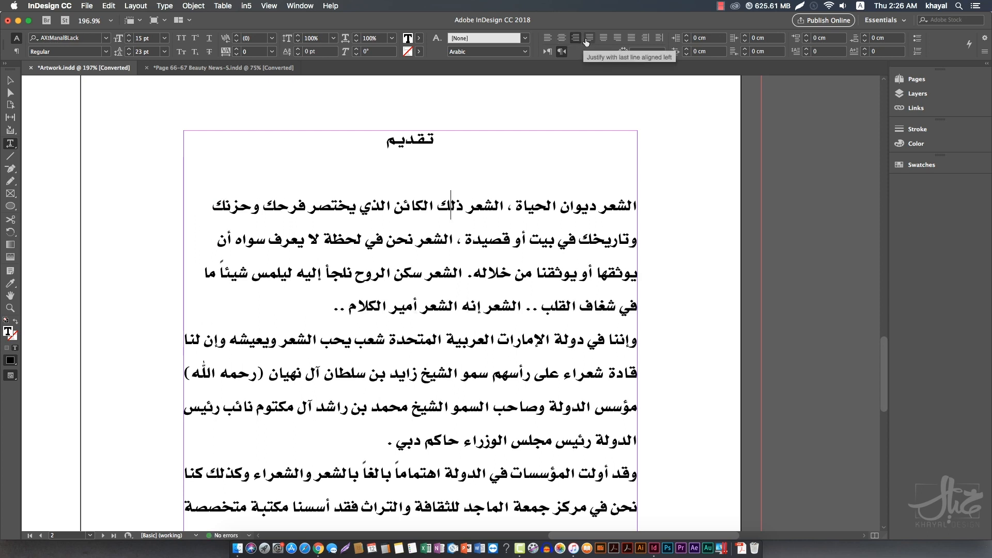
Step: Try justifying the first body paragraph with its last line aligned left, centred and right, and select and deselect the paragraph
left_click(587, 38)
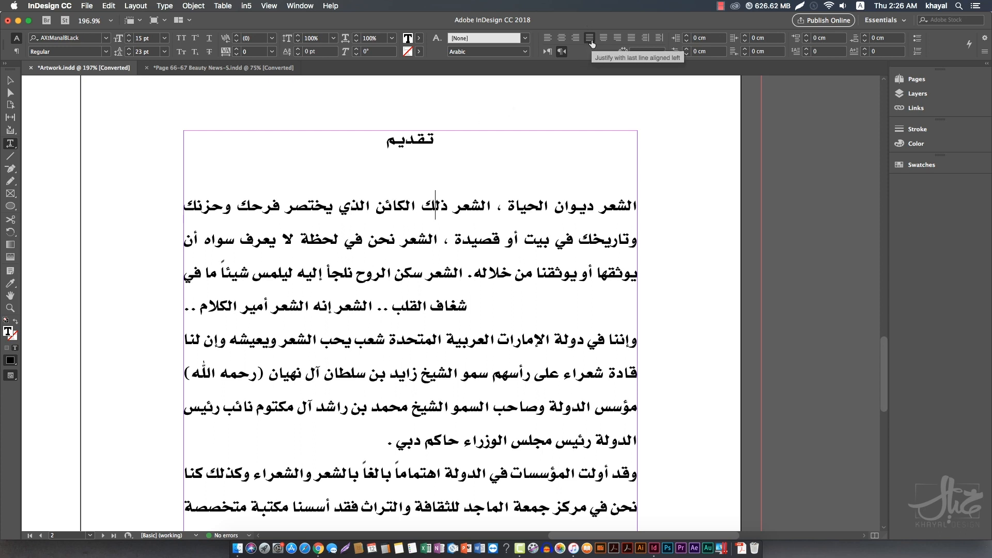
left_click(469, 305)
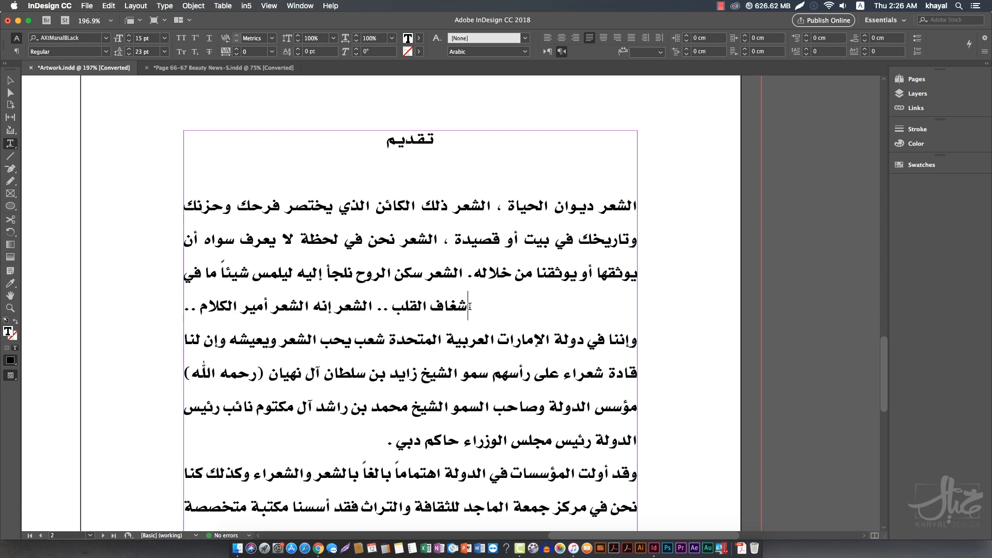
left_click(603, 38)
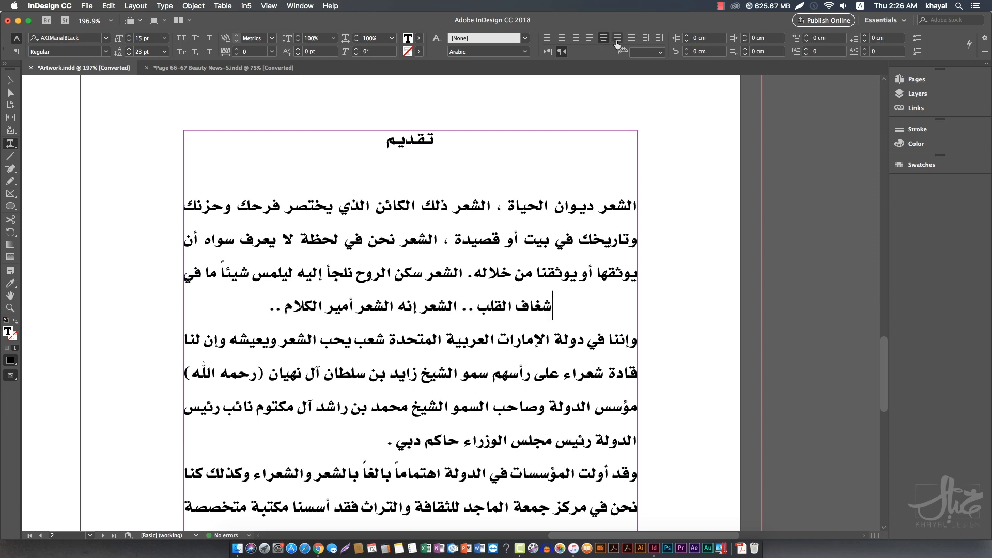
left_click(621, 46)
left_click_drag(638, 206, 623, 289)
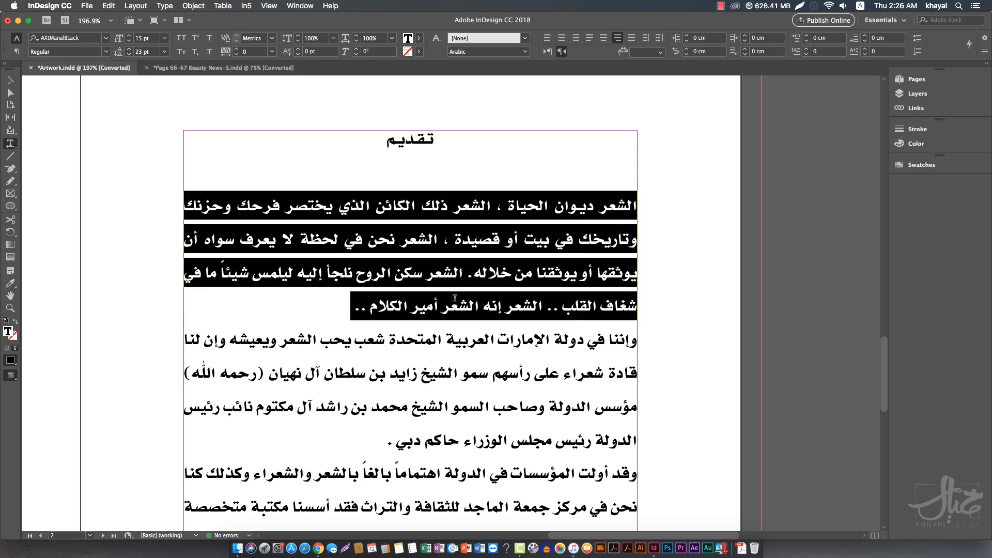
left_click(450, 305)
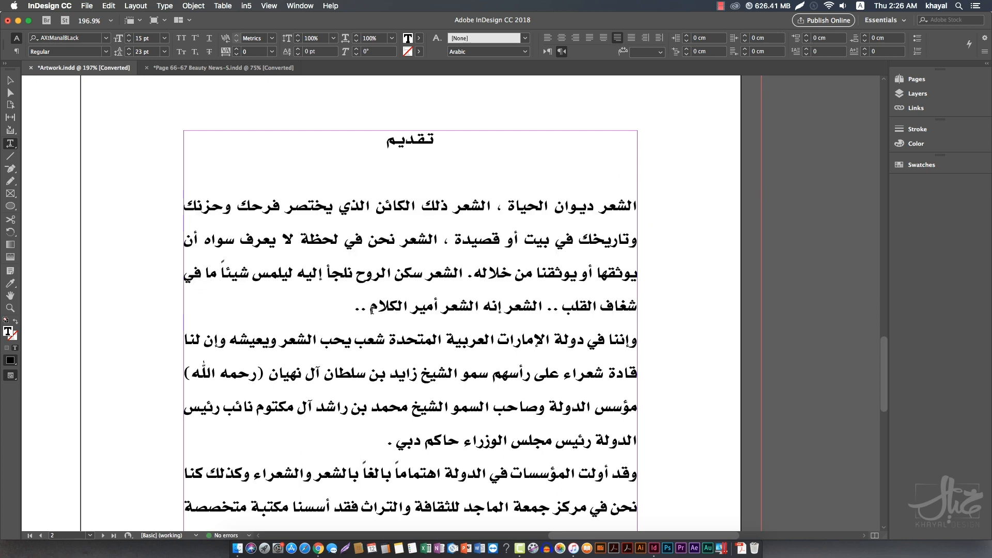
Step: Select the text from وحزنك in the first body line to the end of the third line, and clear the selection
left_click(187, 207)
key("shift+Down")
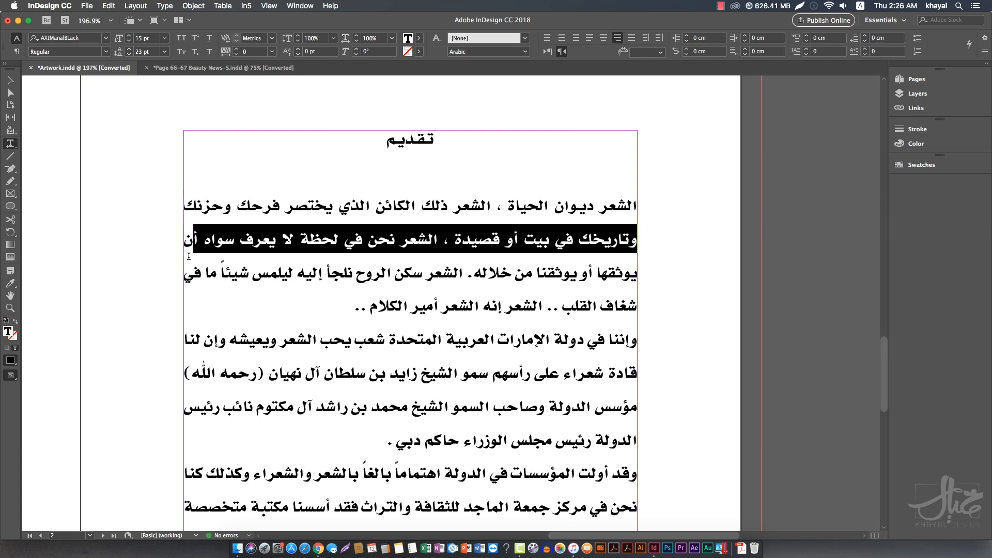
key("shift+Down")
left_click_drag(231, 208, 185, 274)
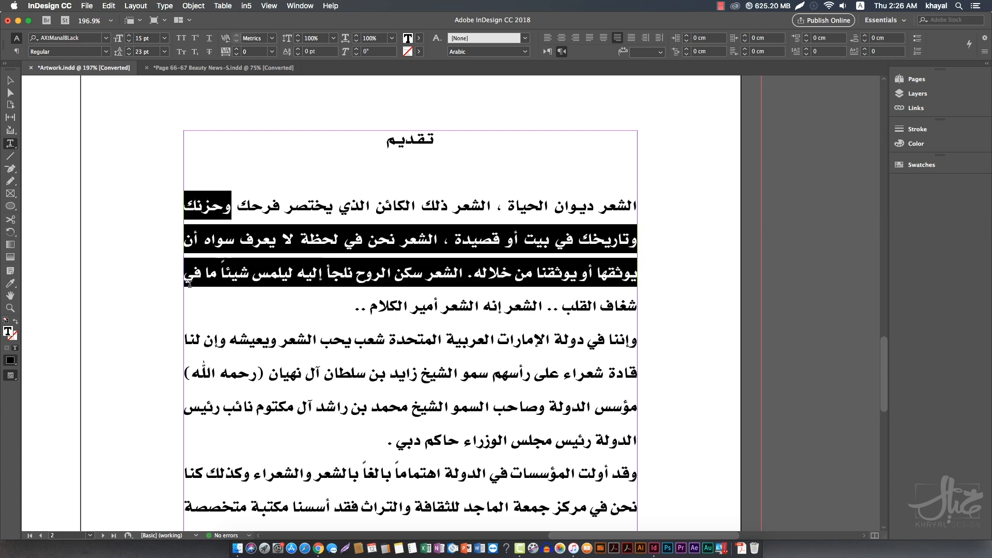
left_click(306, 265)
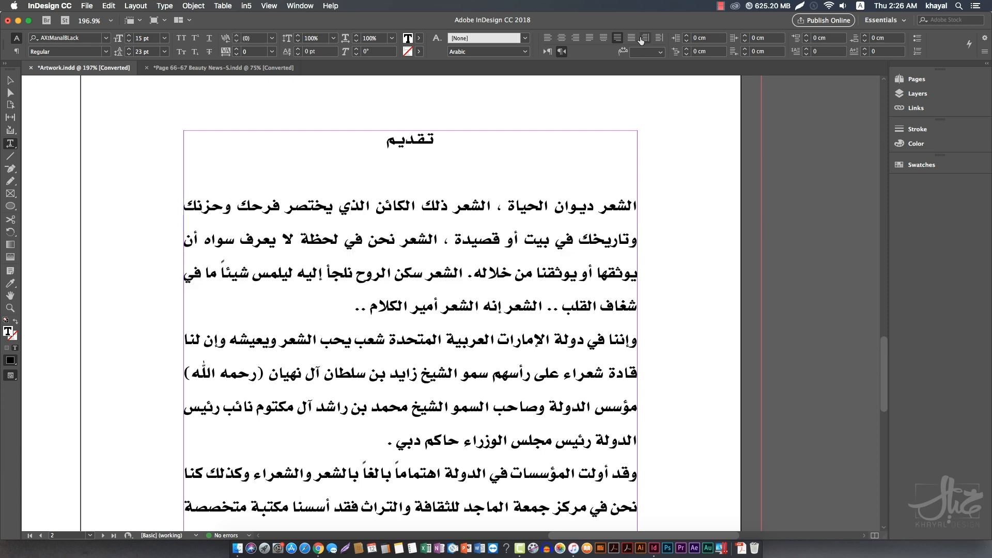
Step: Align the first body paragraph right, and change the whole paragraph to justified with its last line aligned right
left_click(576, 38)
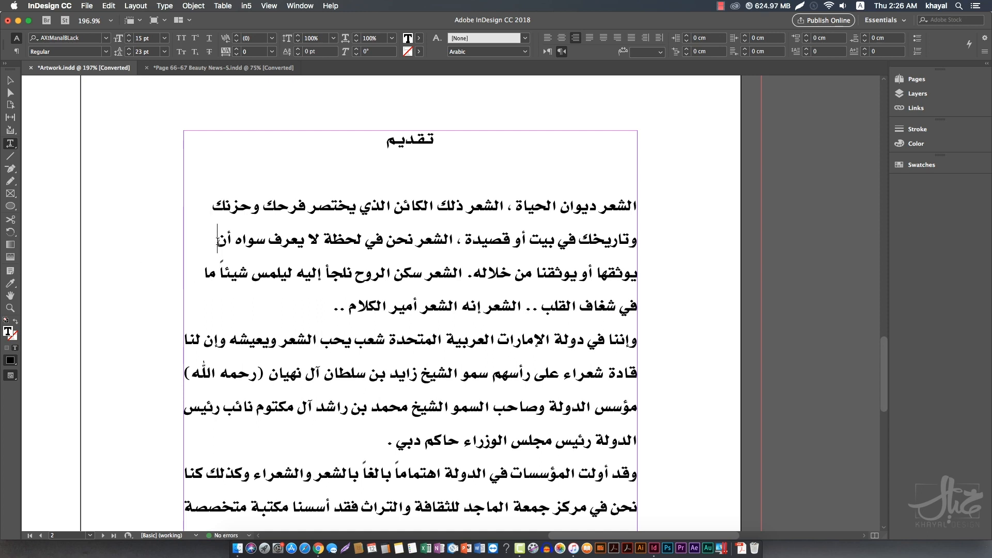
double_click(224, 214)
left_click_drag(224, 214, 242, 294)
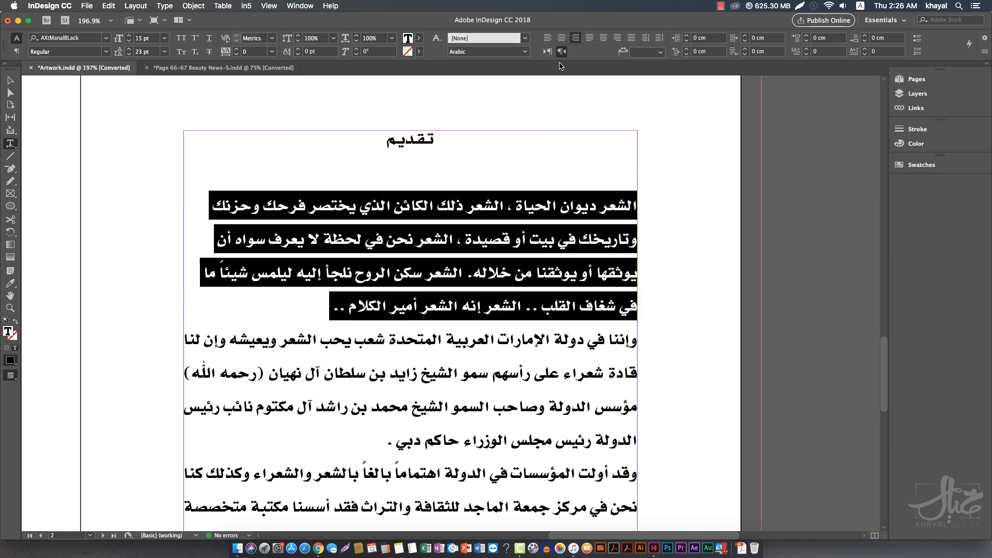
left_click(617, 38)
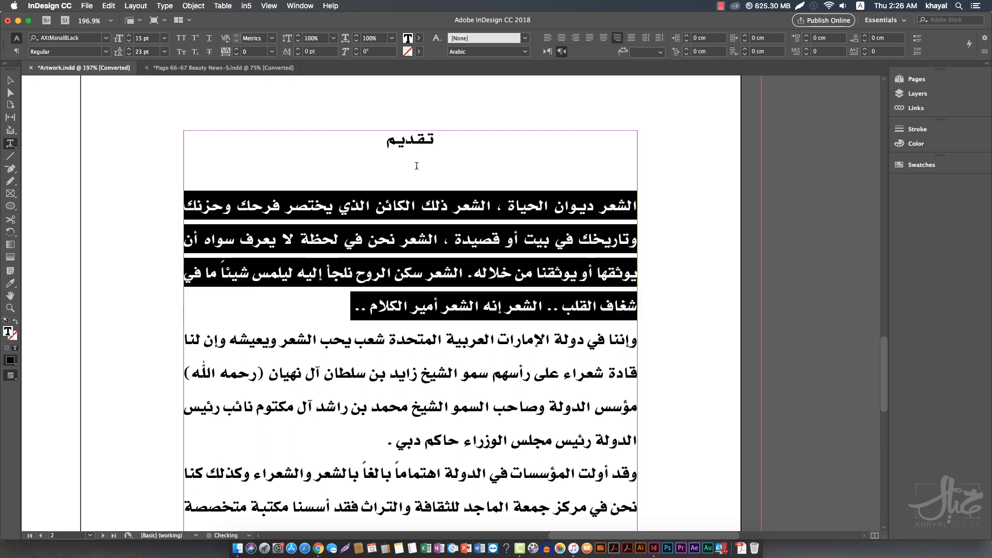
left_click(362, 309)
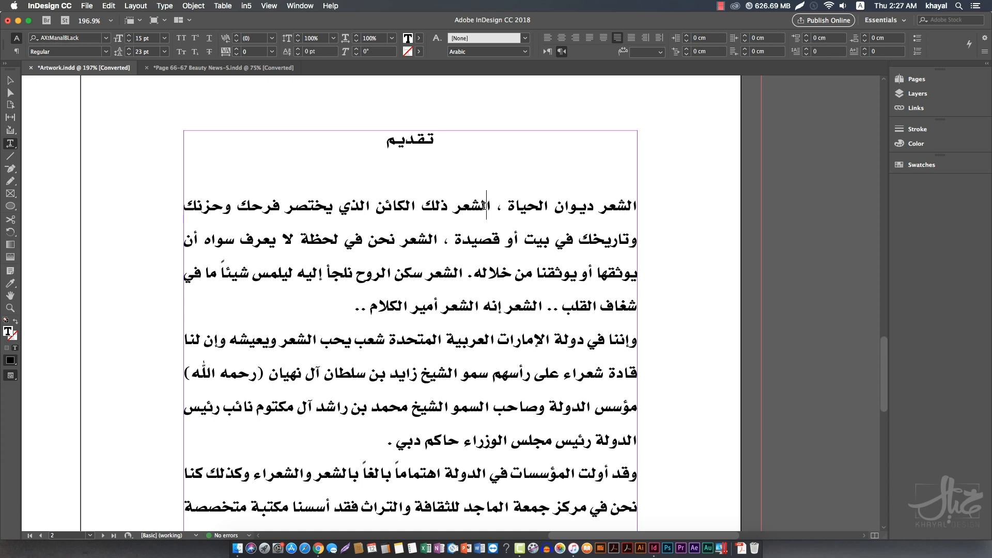
Step: Justify all lines of the first body paragraph, including its last line
left_click_drag(485, 205, 492, 294)
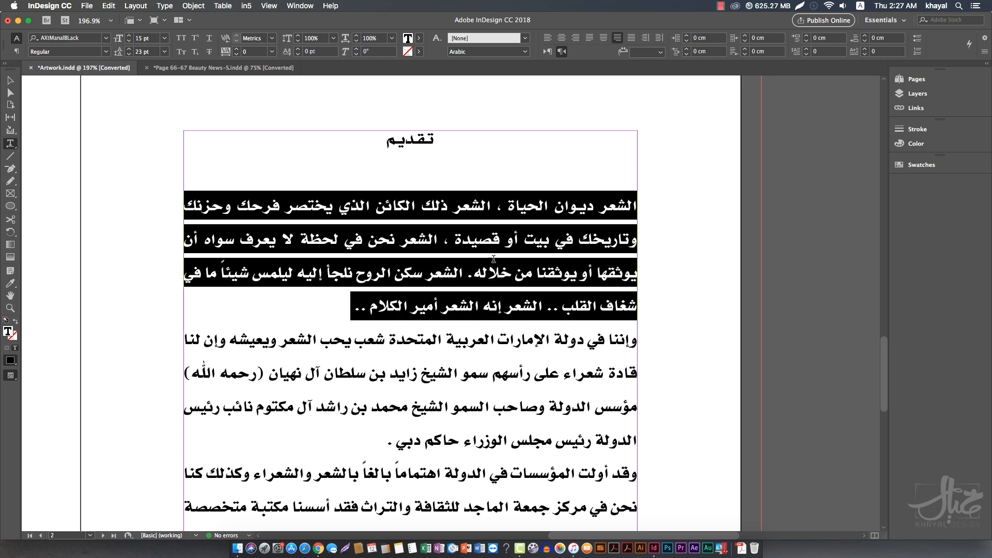
left_click(489, 206)
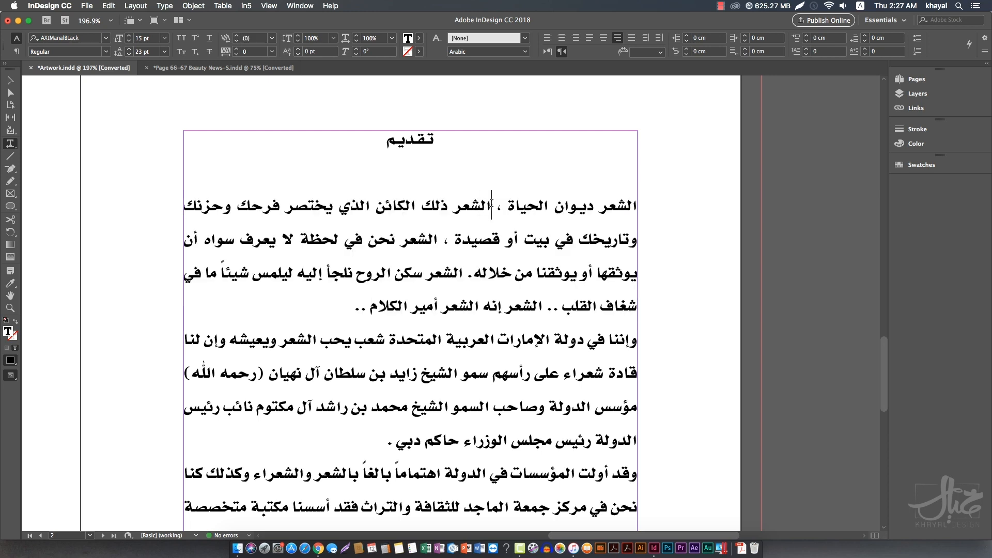
left_click(631, 39)
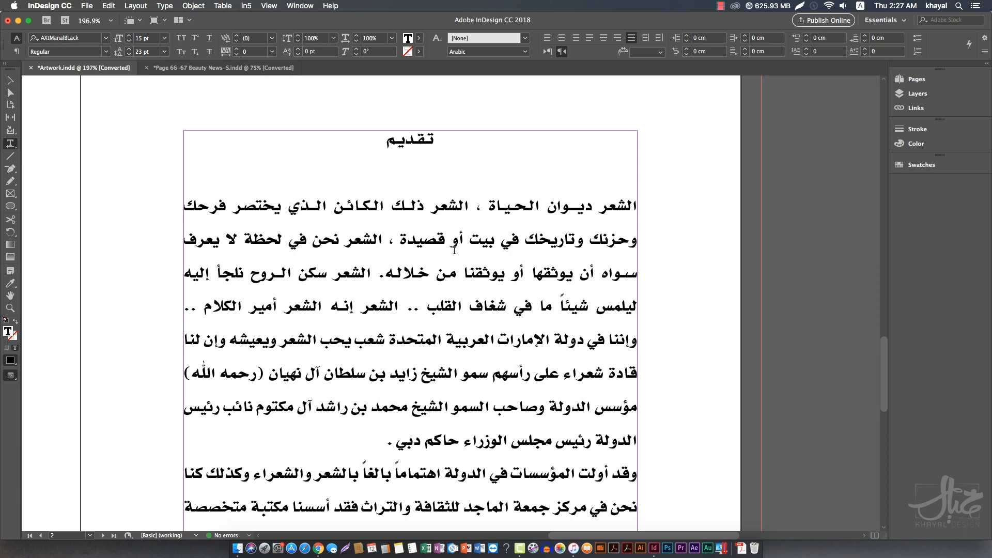
Step: Cut the closing words الشعر إنه الشعر أمير الكلام from the first body paragraph, and leave an empty line before the next paragraph
left_click_drag(400, 306, 182, 318)
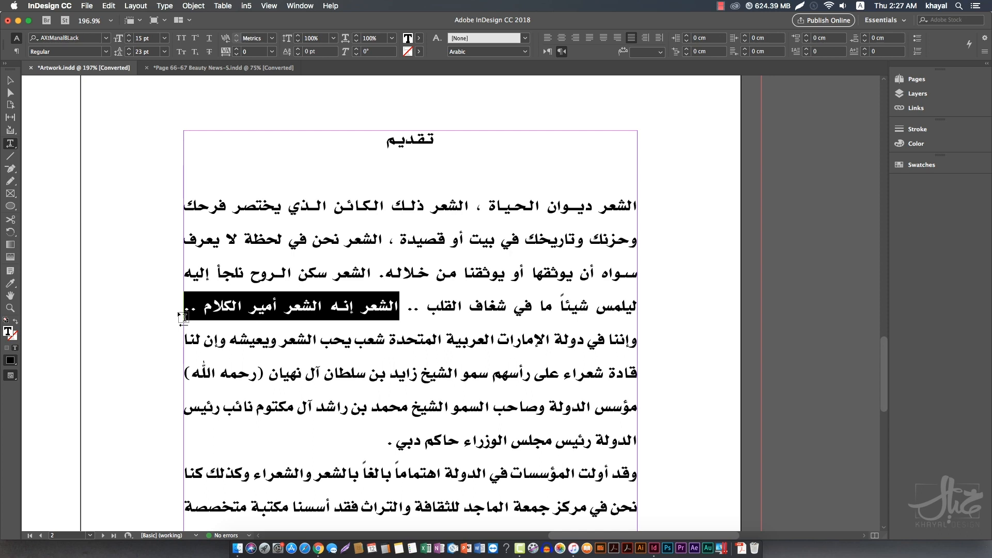
key("ctrl+x")
key("Return")
key("Return")
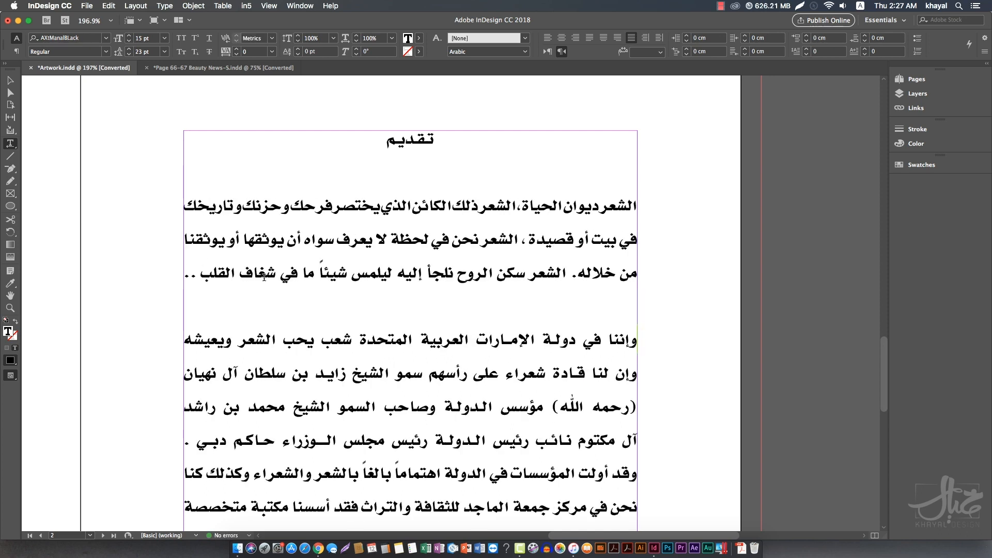
Step: Select and deselect the shortened first body paragraph, and place the cursor at the tight word spacing in its first line
left_click_drag(264, 278, 271, 215)
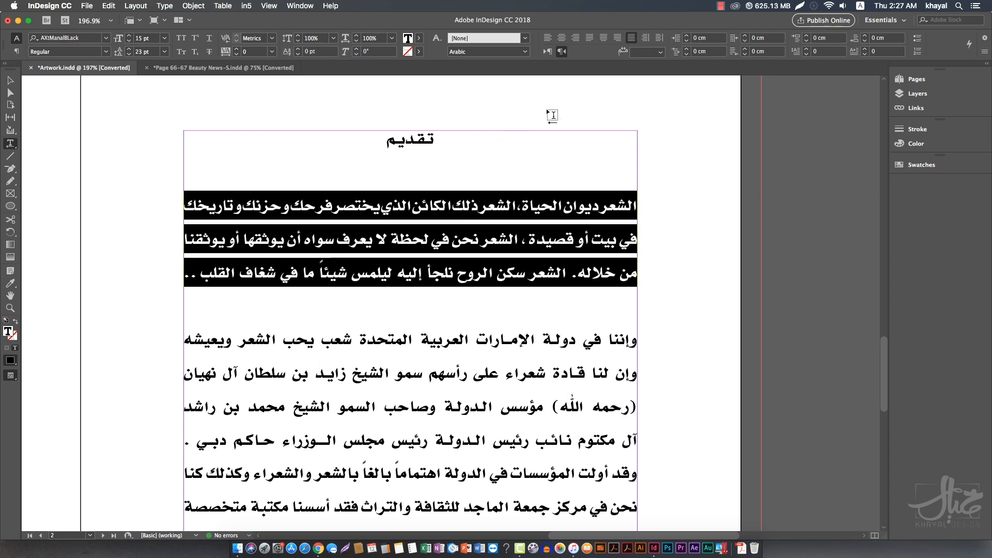
left_click(383, 207)
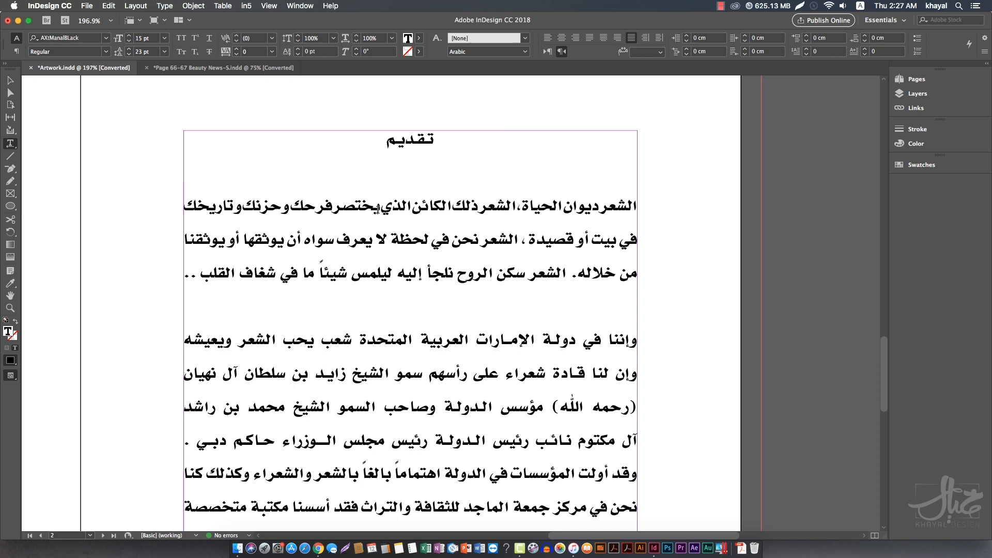
left_click(434, 206)
left_click(452, 205)
Step: Select the first body paragraph and try the kashida width settings None and Short
left_click_drag(381, 207, 389, 263)
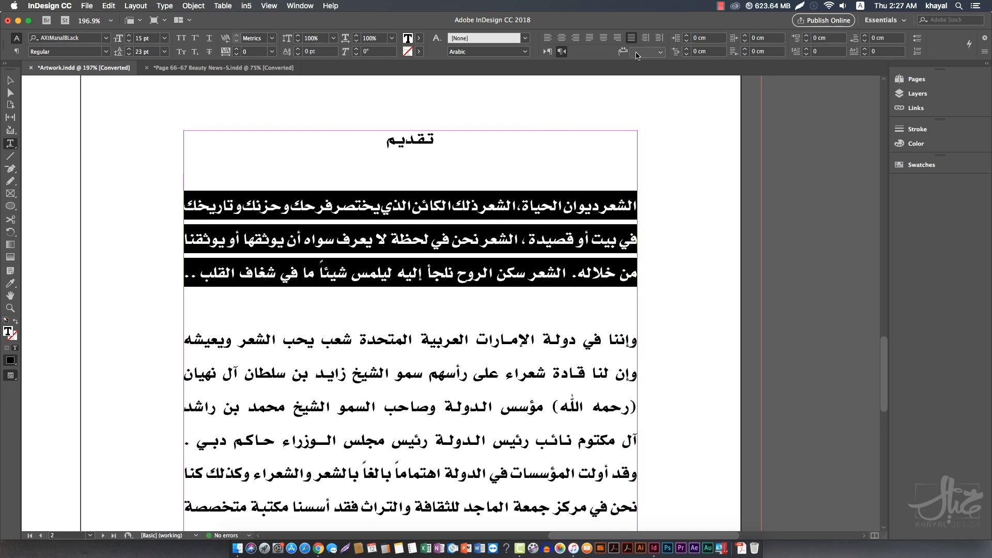
left_click(639, 52)
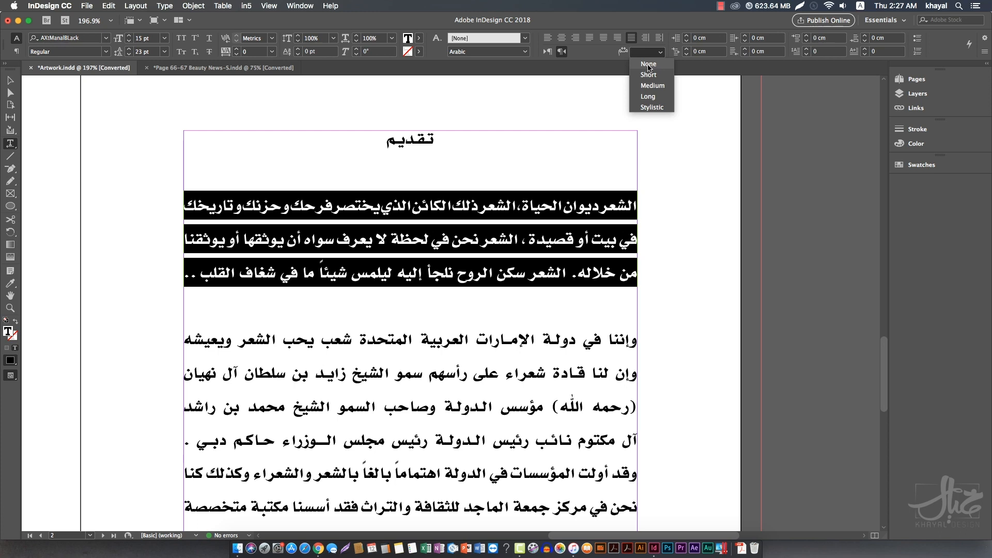
left_click(650, 67)
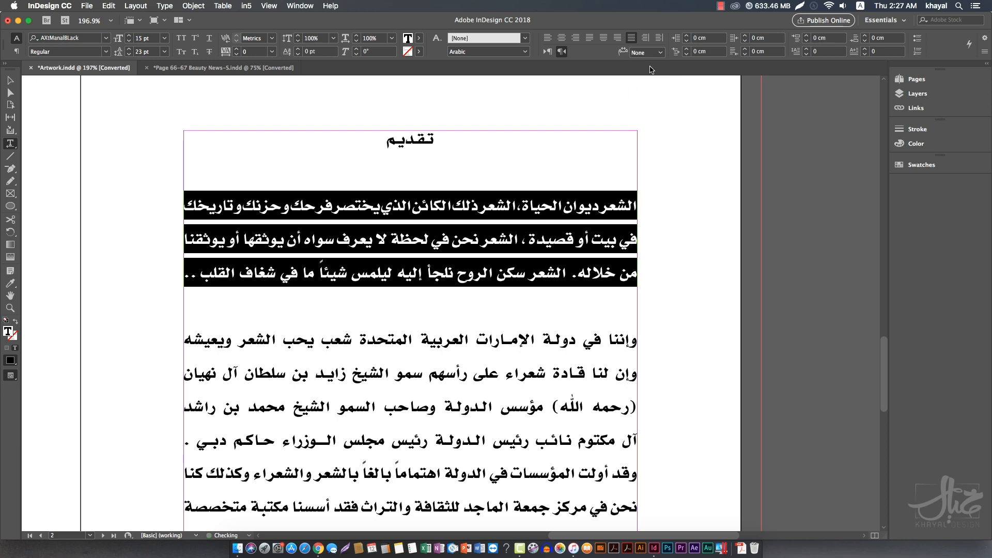
left_click(650, 57)
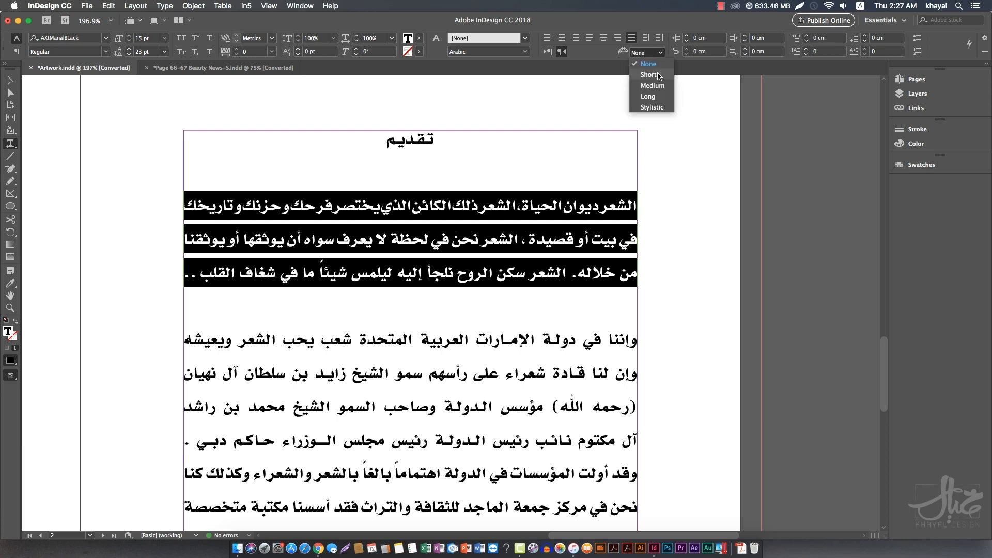
left_click(659, 76)
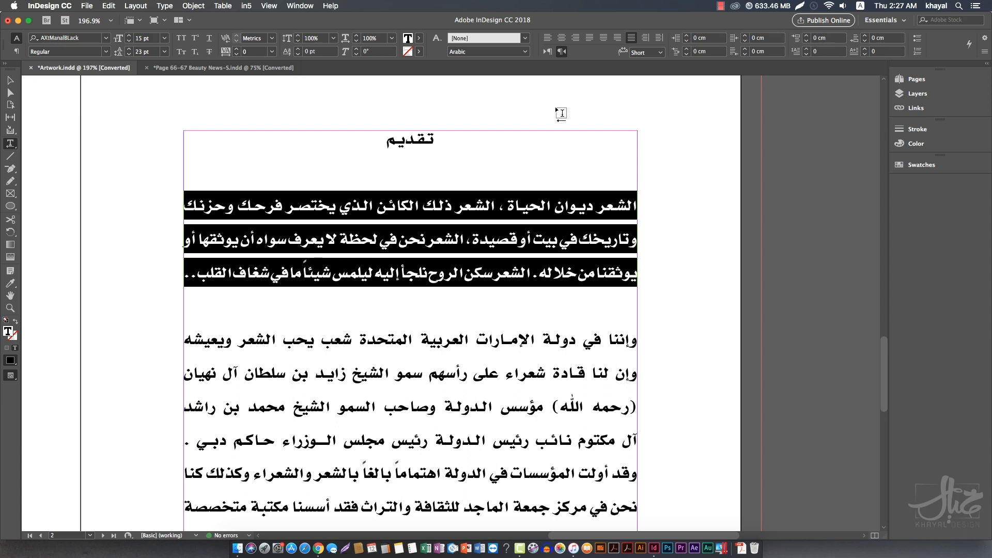
Step: Try the kashida width settings Medium and Long on the selected paragraph
left_click(645, 54)
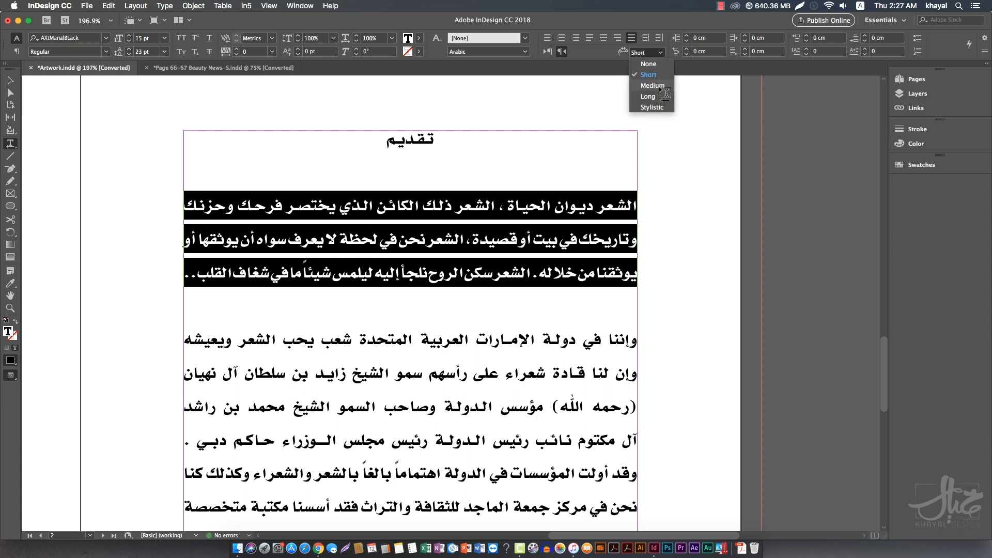
left_click(661, 86)
left_click(647, 54)
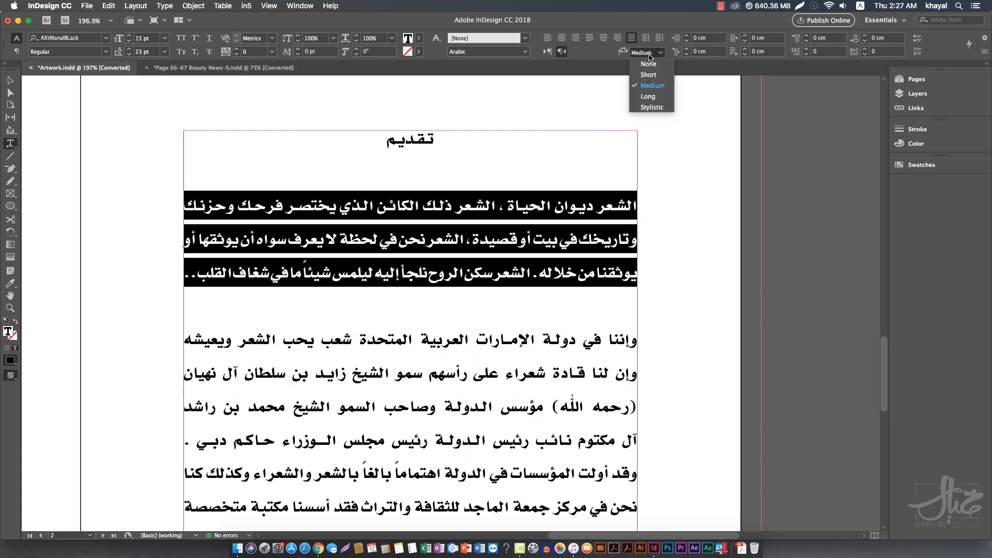
left_click(660, 98)
Step: Set the first body paragraph's kashida width to Stylistic, and clear the selection
left_click(646, 53)
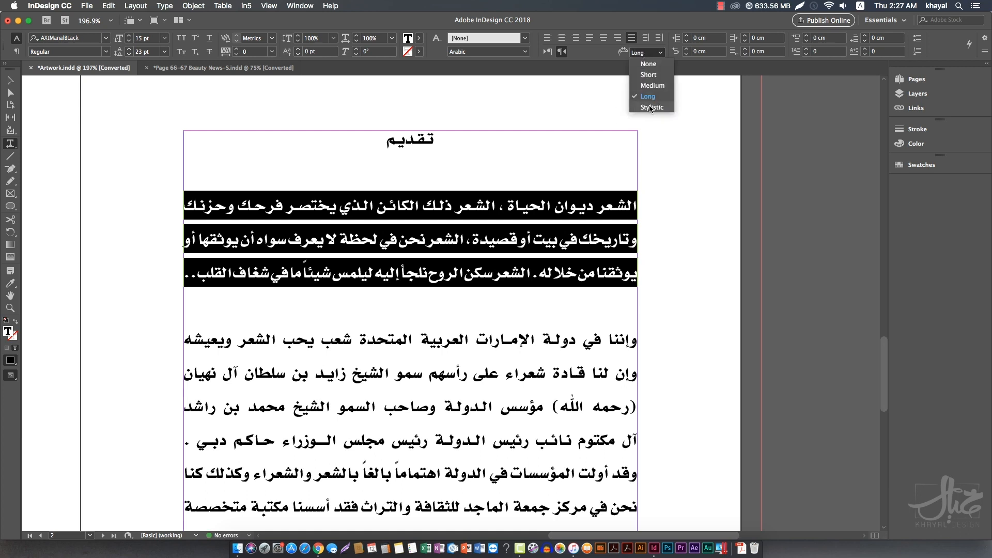
left_click(652, 107)
left_click(377, 198)
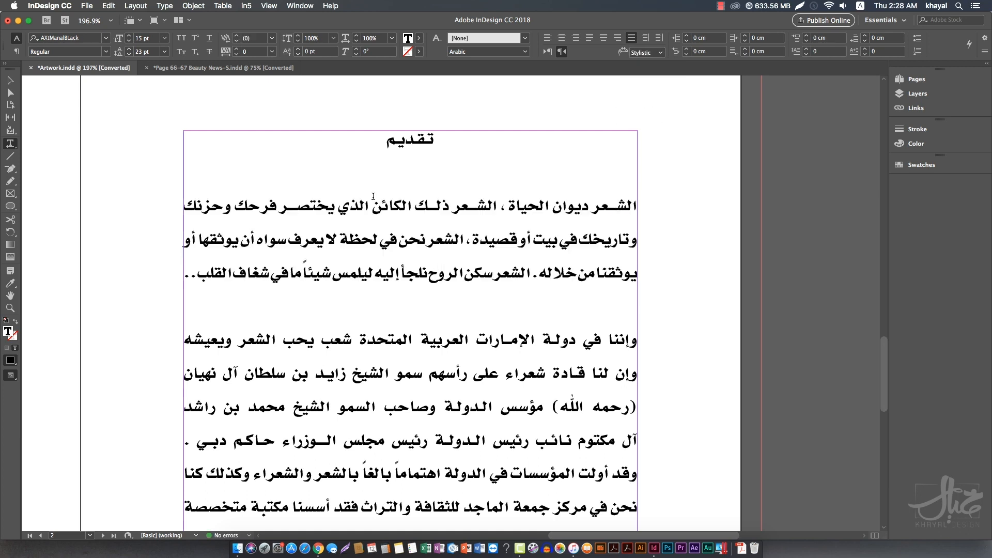
Step: Set the first body paragraph's kashida width to None, and leave text editing with the spread viewed at actual size
left_click_drag(353, 206, 352, 255)
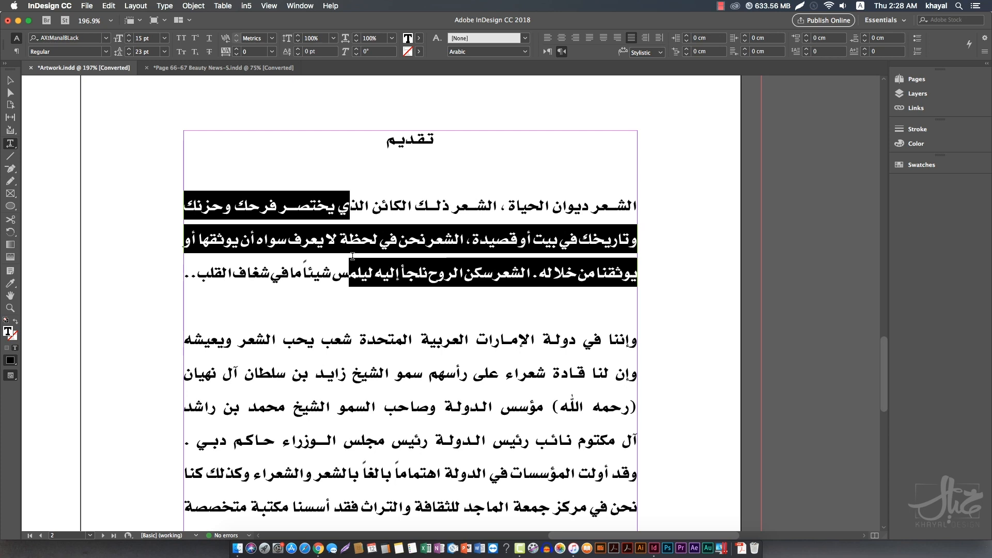
double_click(418, 222)
double_click(418, 222)
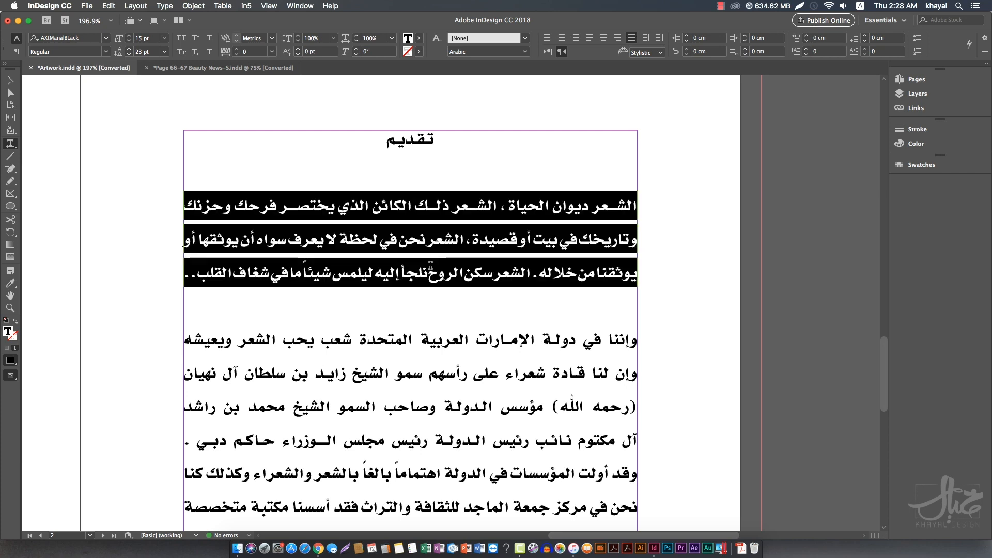
left_click(646, 52)
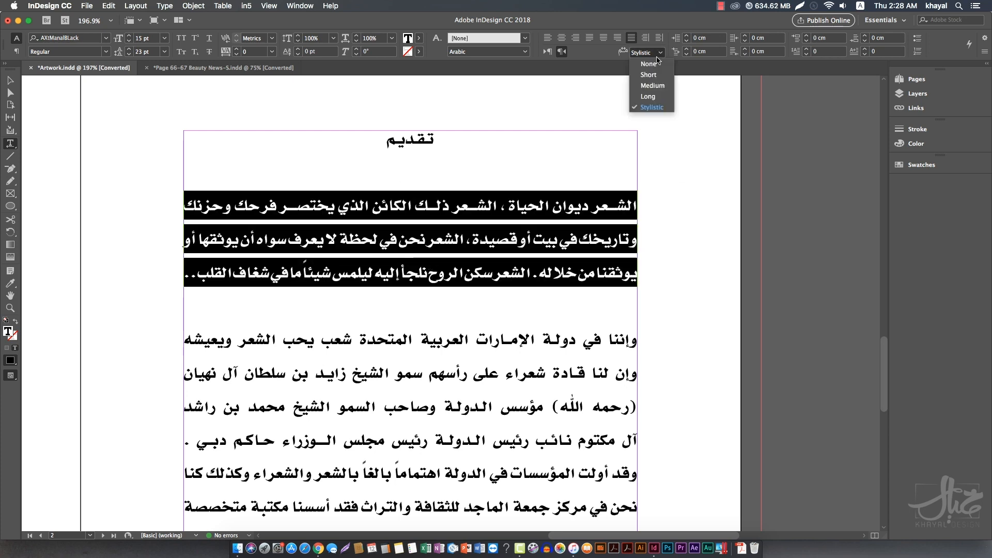
left_click(646, 64)
key("Escape")
key("super+1")
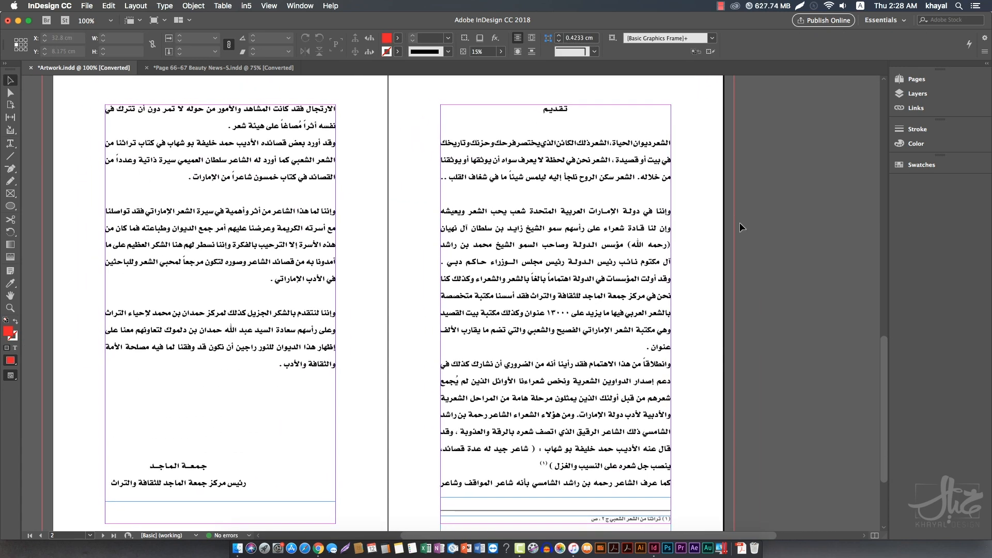
Step: Delete the body text frame on the left page, leaving text editing mode to select it as an object
double_click(631, 229)
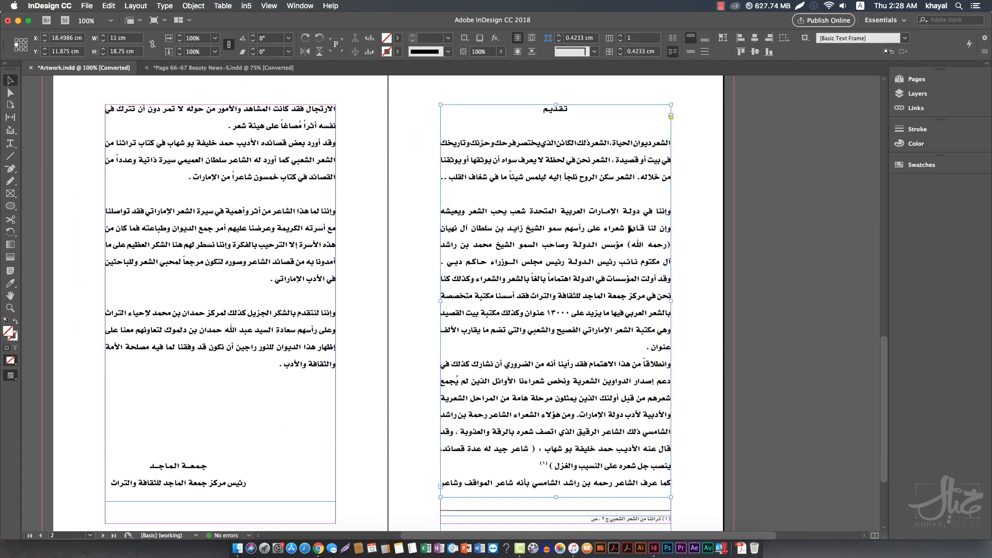
triple_click(628, 228)
left_click(11, 81)
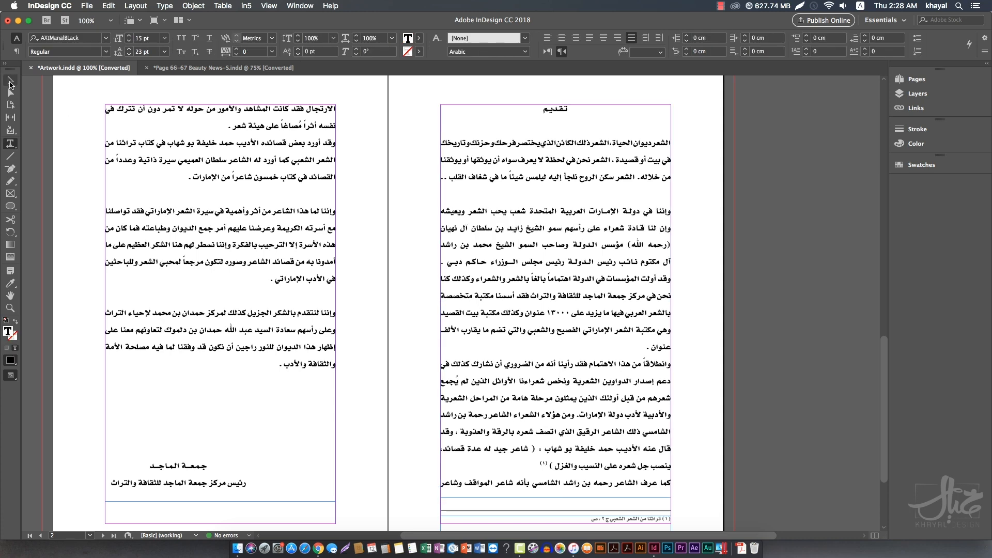
left_click(216, 258)
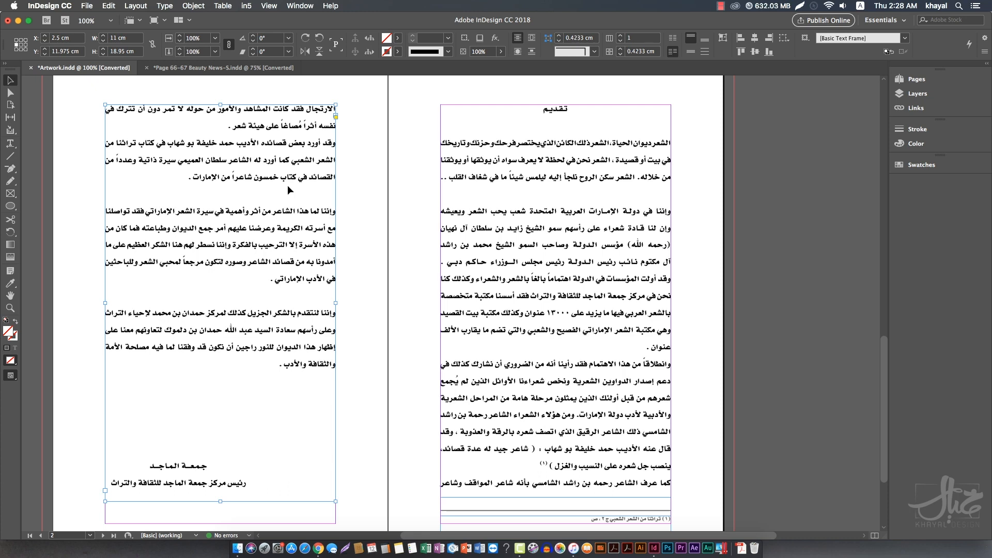
key("Delete")
Step: Shorten the right page's body text frame from its lower edge to about 10.8 cm high, and deselect it
left_click(459, 318)
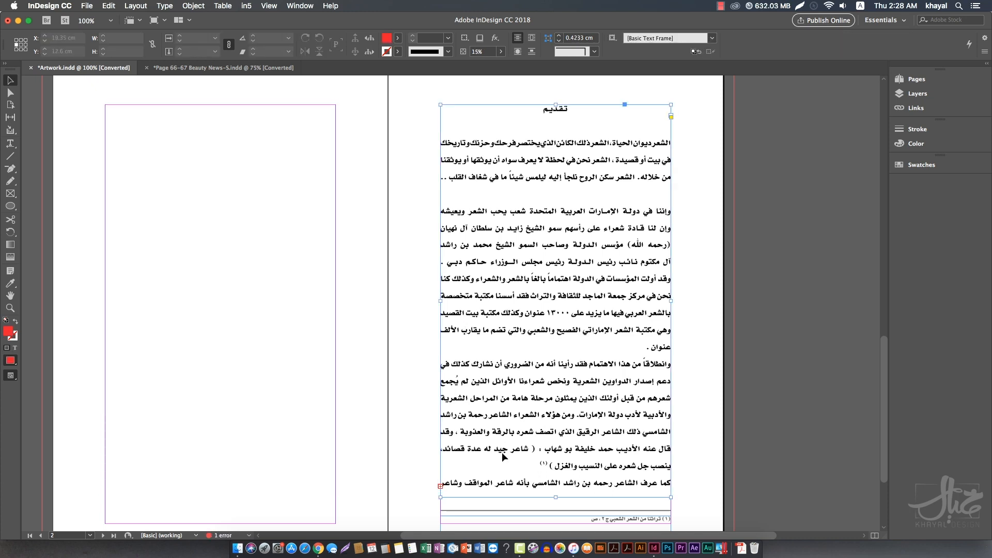
left_click_drag(556, 497, 559, 329)
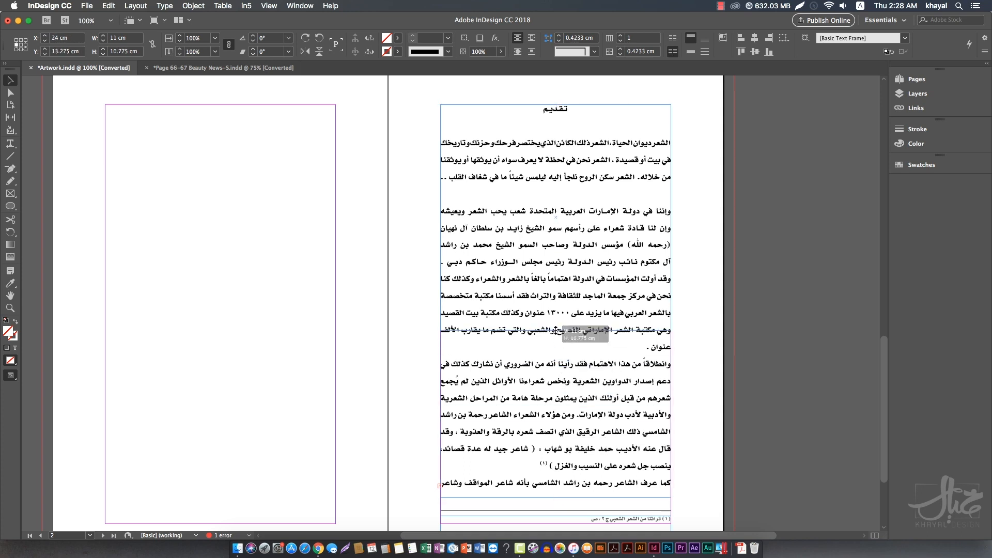
left_click(701, 353)
left_click(10, 308)
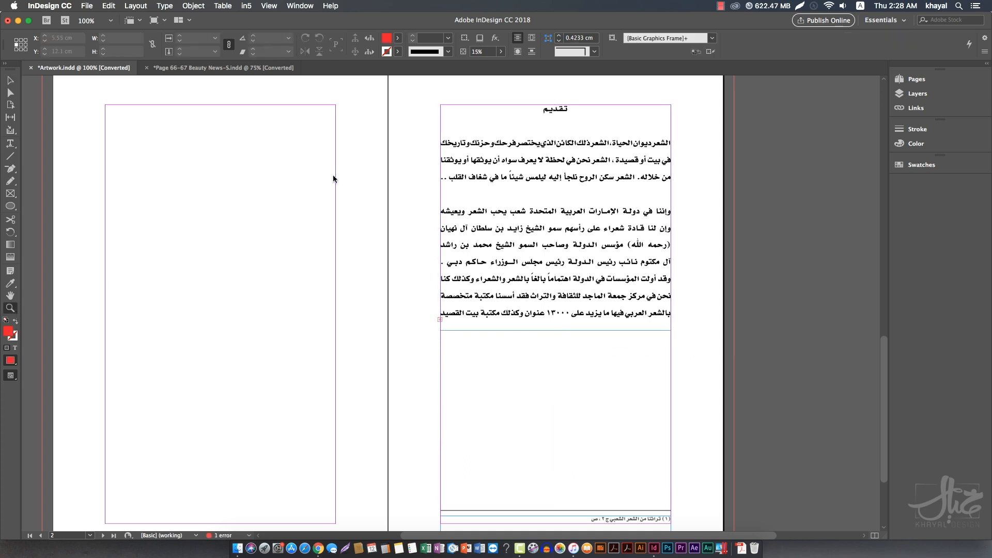
left_click_drag(401, 102, 712, 372)
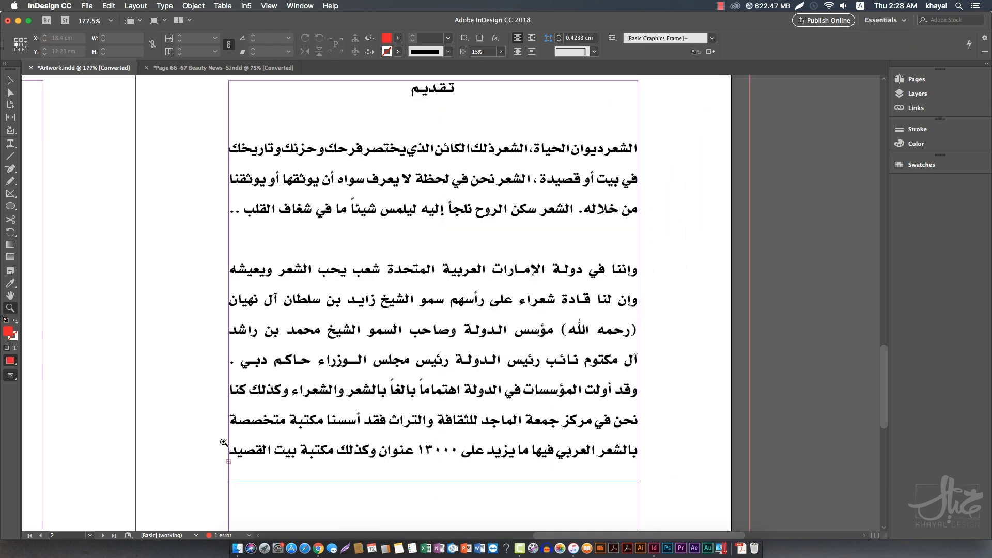
Step: Select the shortened frame as an object, highlight its text from the heading to the last visible line, and return to frame selection
left_click(10, 81)
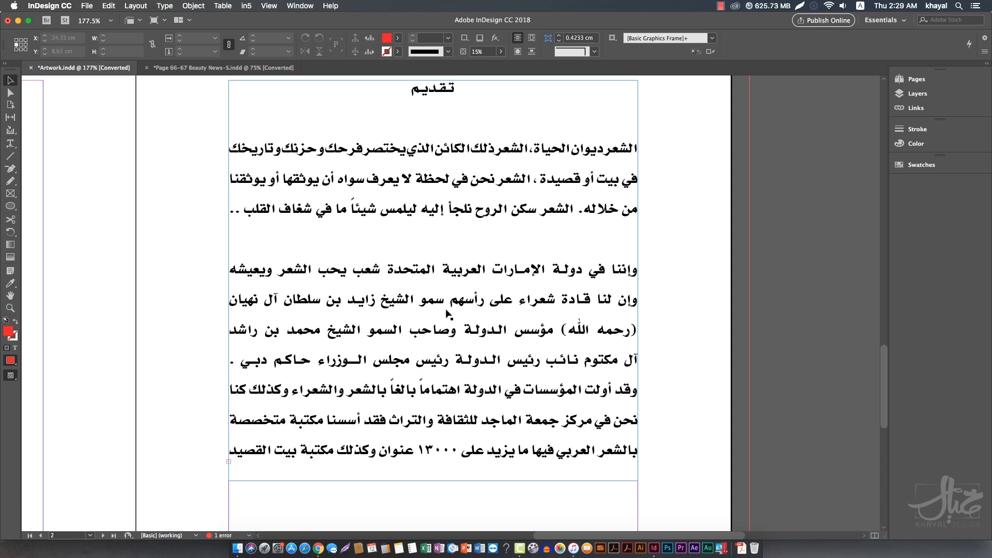
key("super+minus")
key("super+minus")
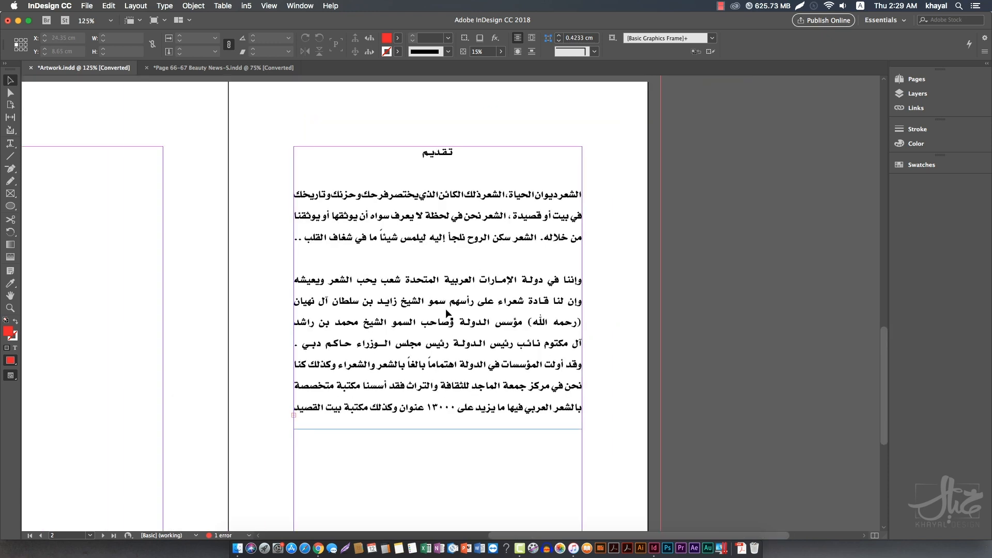
key("super+minus")
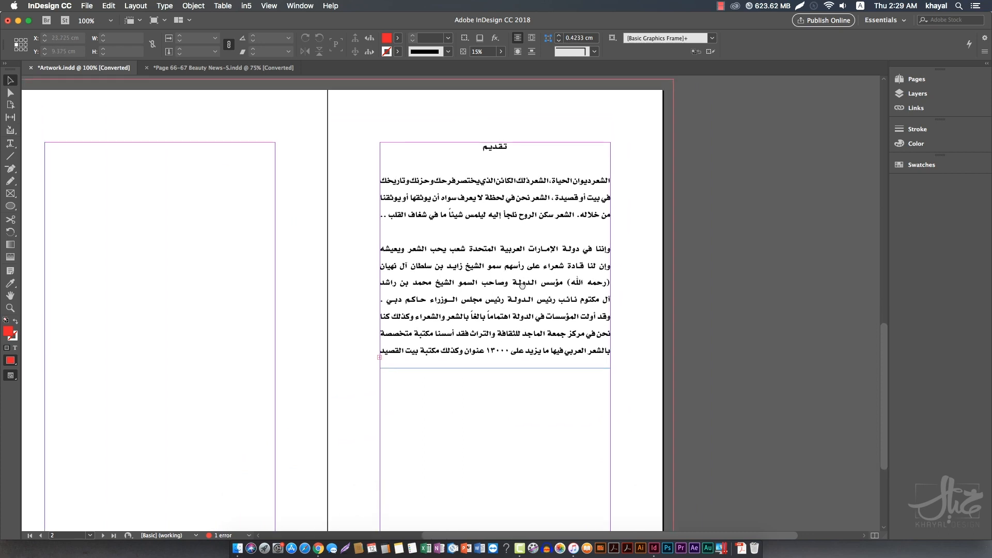
left_click_drag(551, 269, 551, 270)
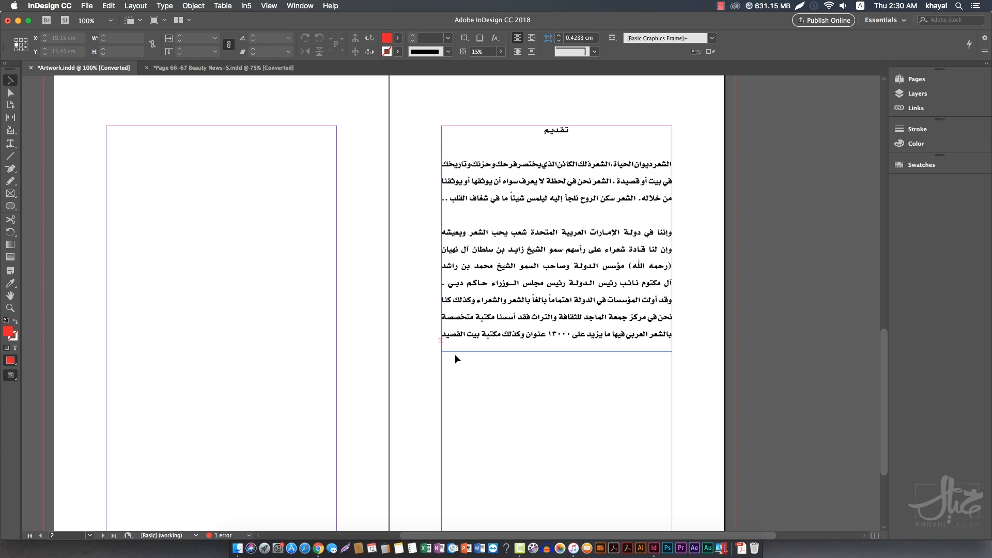
left_click(10, 308)
left_click_drag(400, 119, 726, 407)
key("v")
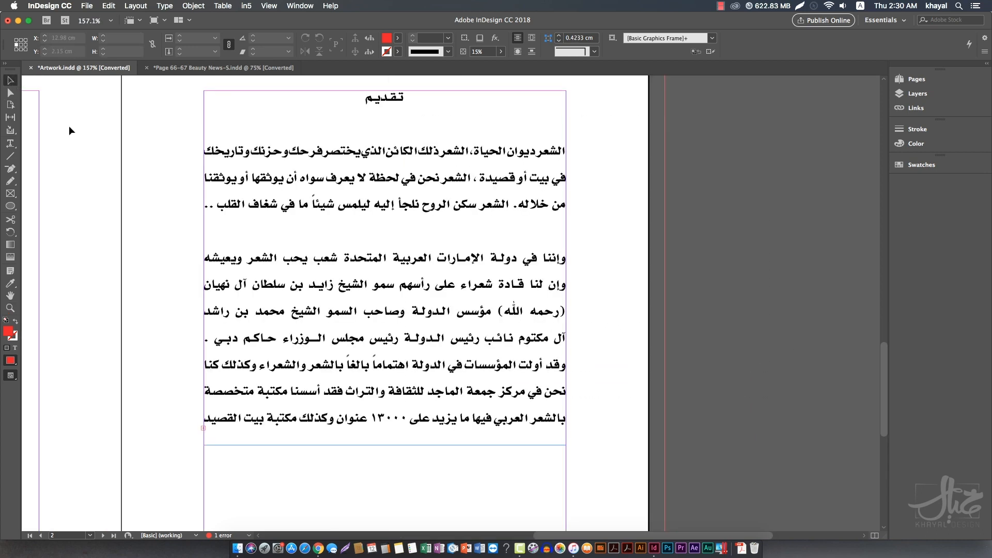
left_click(396, 210)
left_click_drag(408, 271, 387, 261)
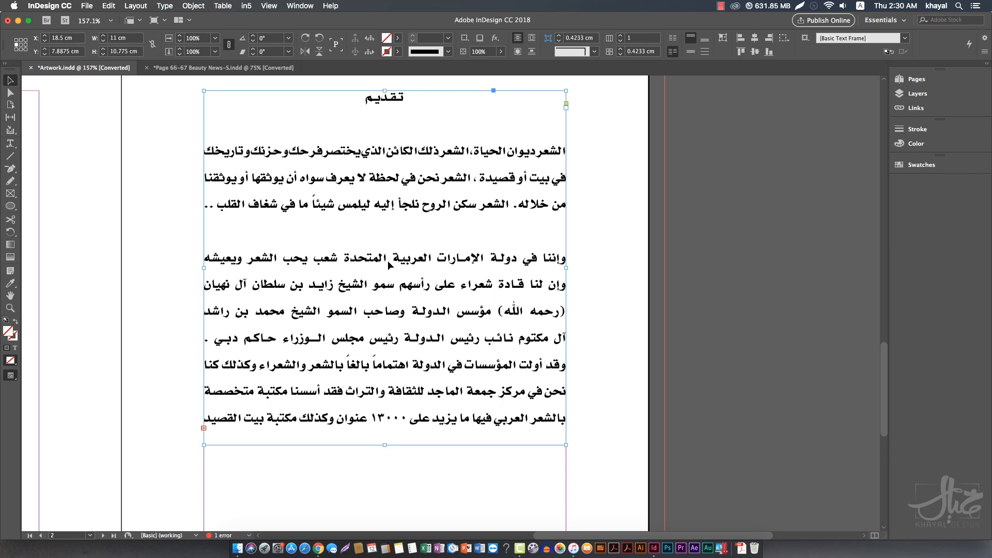
double_click(368, 130)
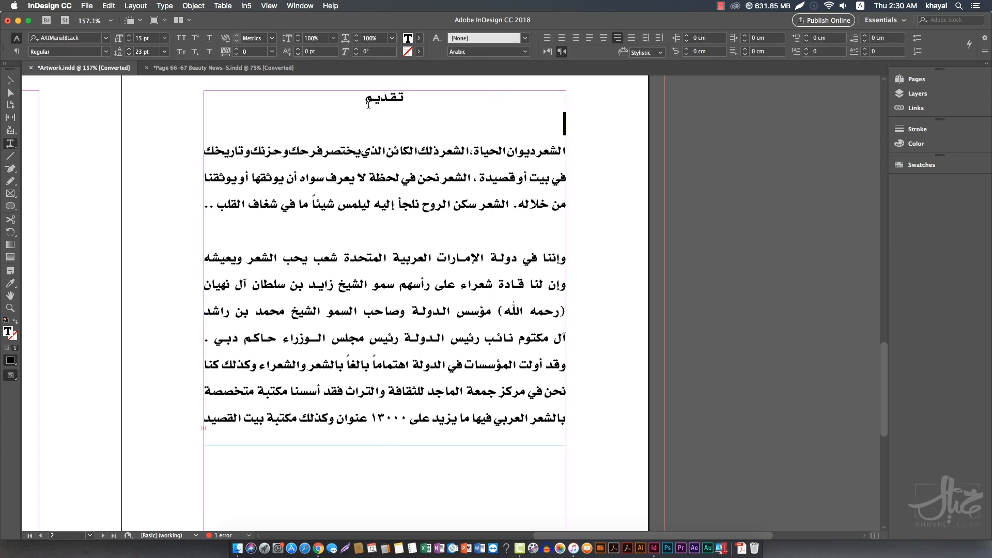
left_click_drag(368, 105, 236, 417)
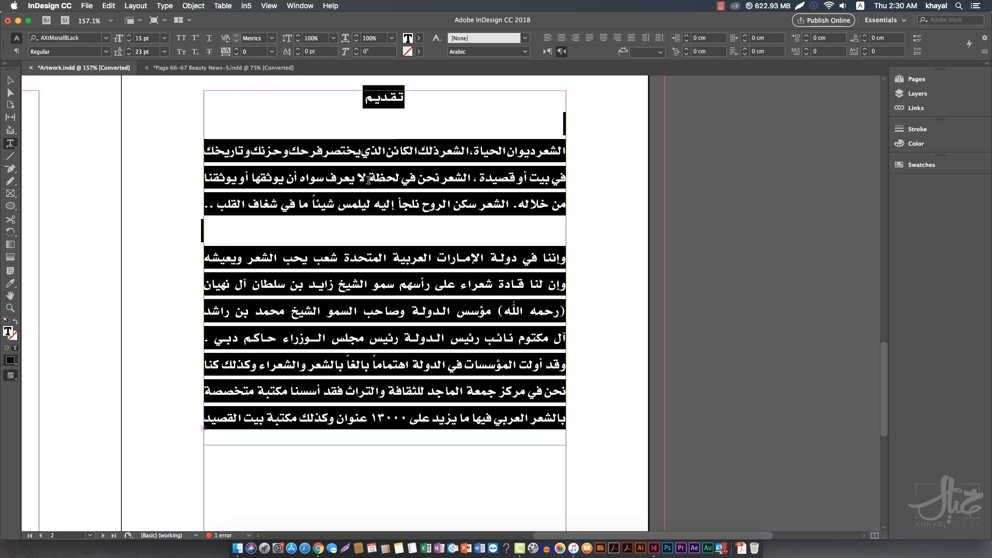
key("Escape")
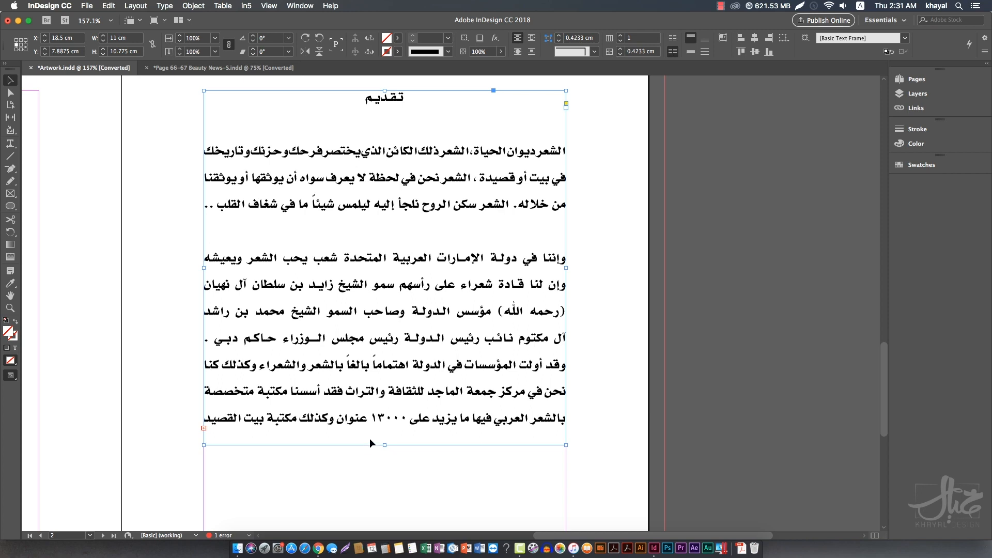
Step: Lengthen the right-page text frame to about 17.3 cm high, highlight one line inside it, and reselect the frame
scroll(703, 303, "down", 10)
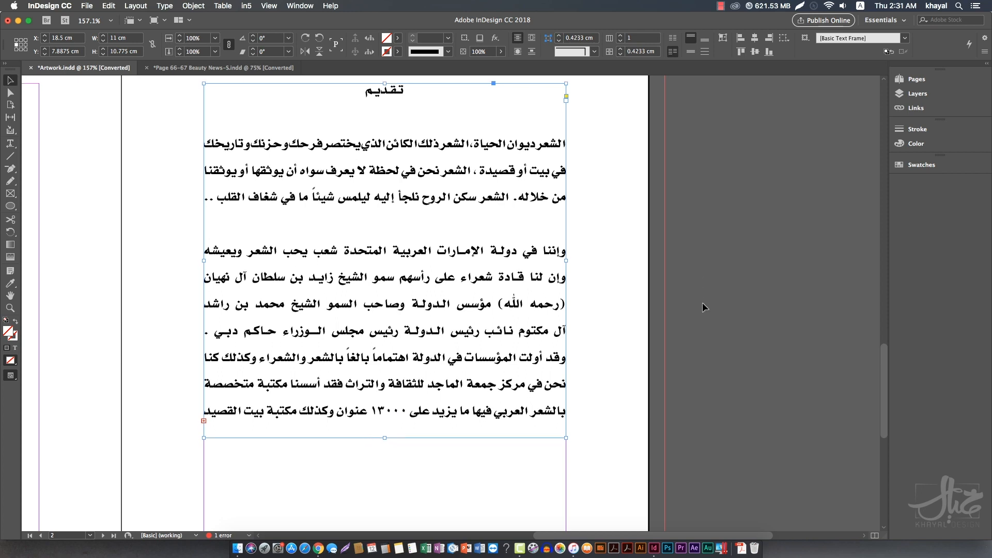
scroll(437, 217, "up", 8)
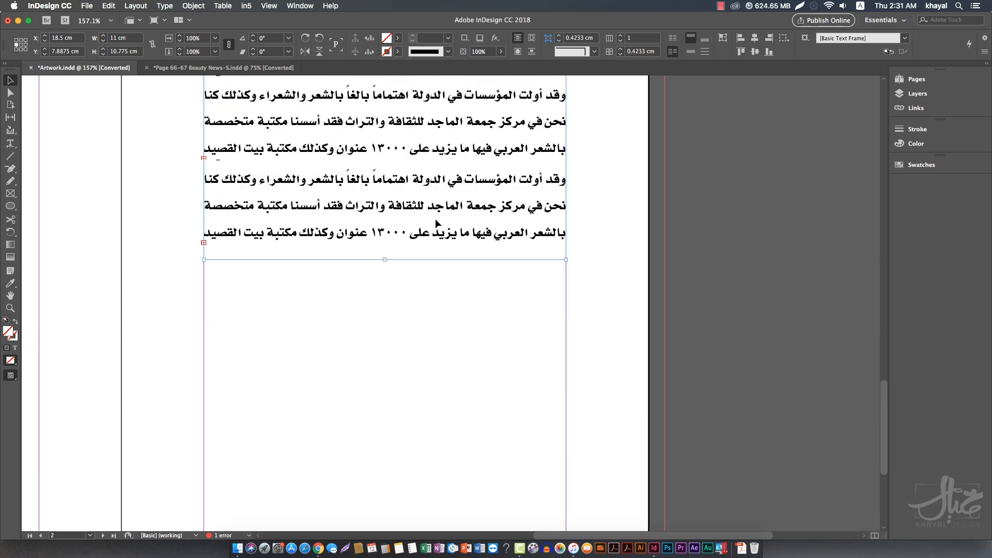
left_click_drag(384, 260, 382, 475)
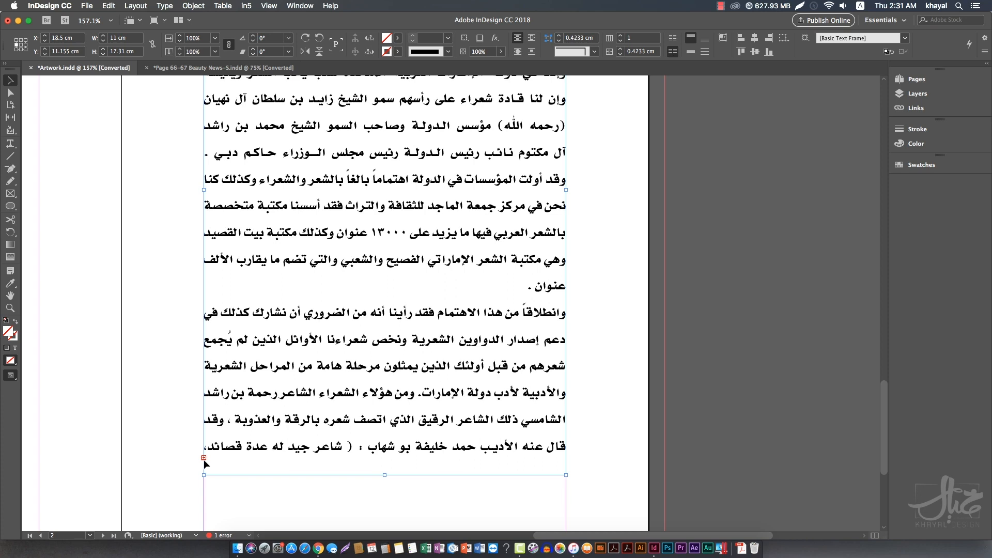
triple_click(359, 310)
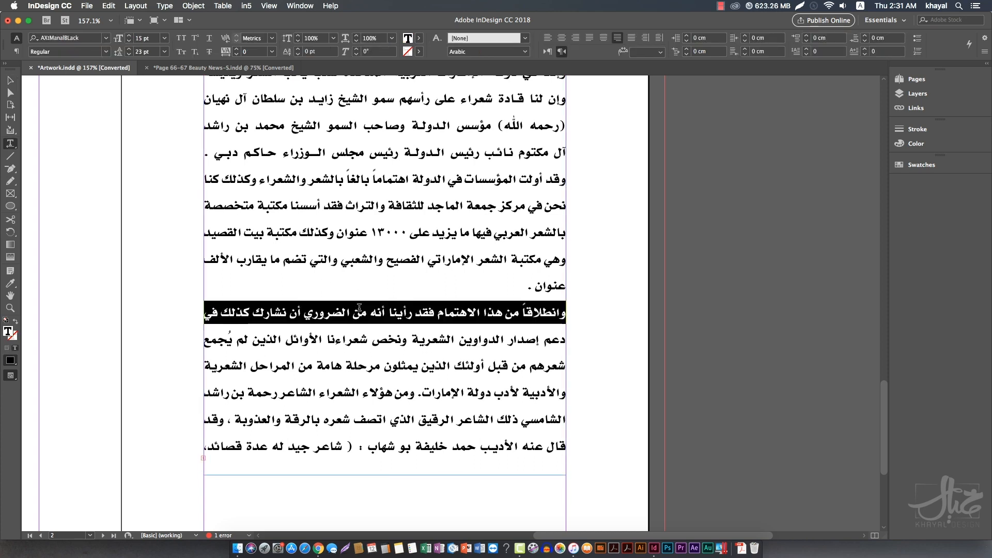
left_click(9, 81)
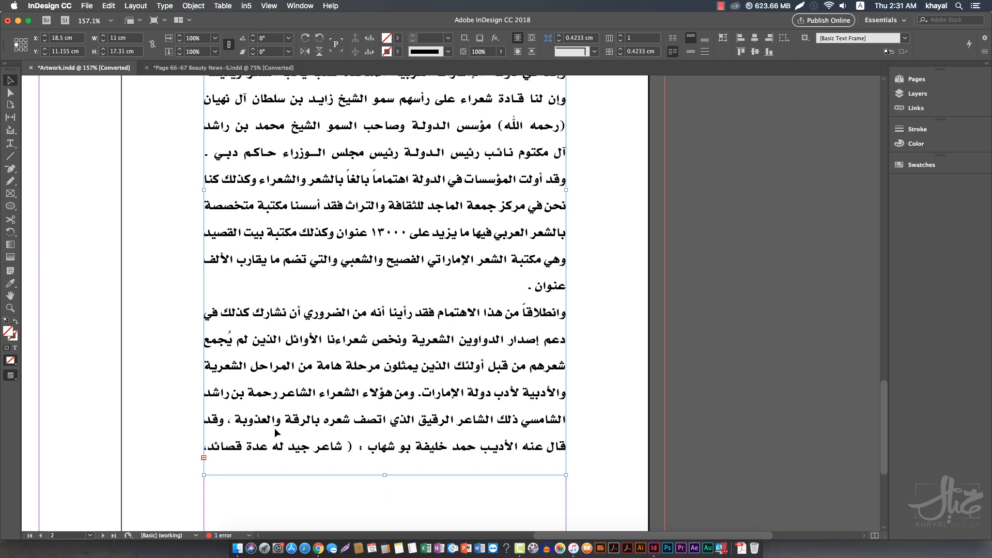
Step: Shorten the right-page text frame to about 14.9 cm high with the whole spread in view, and deselect it
key("super+minus")
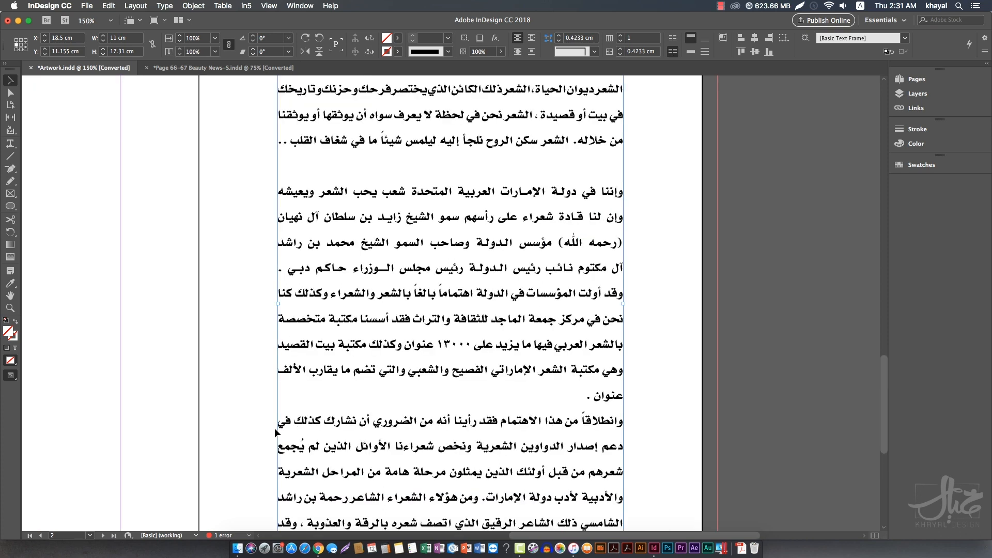
key("super+minus")
key("super+minus")
key("super+minus")
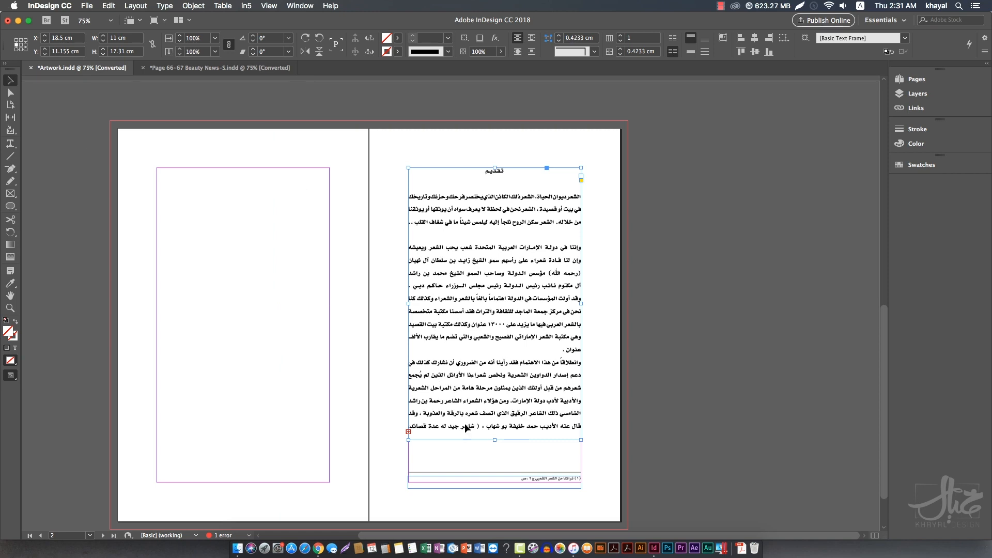
left_click_drag(494, 440, 500, 402)
left_click(504, 417)
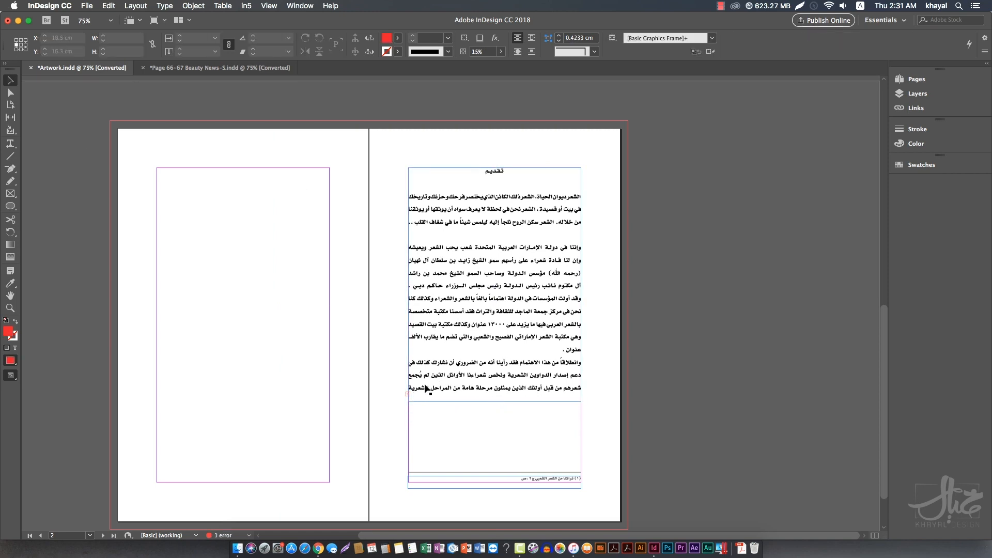
left_click(425, 386)
left_click_drag(429, 407, 527, 438)
key("super+z")
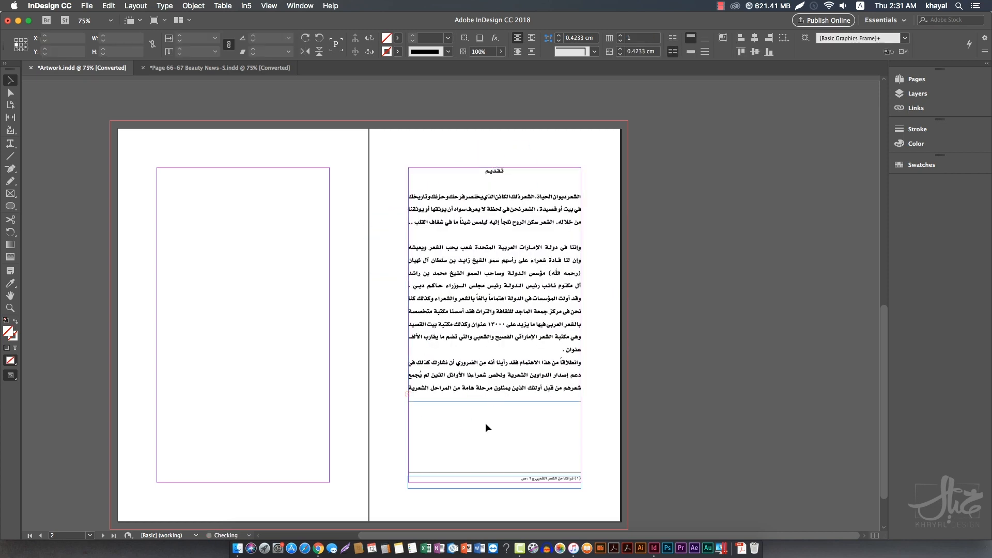
left_click_drag(419, 413, 569, 460)
Step: Select the right-page text frame and load its overset text for placement in another frame
key("z")
left_click_drag(86, 114, 675, 505)
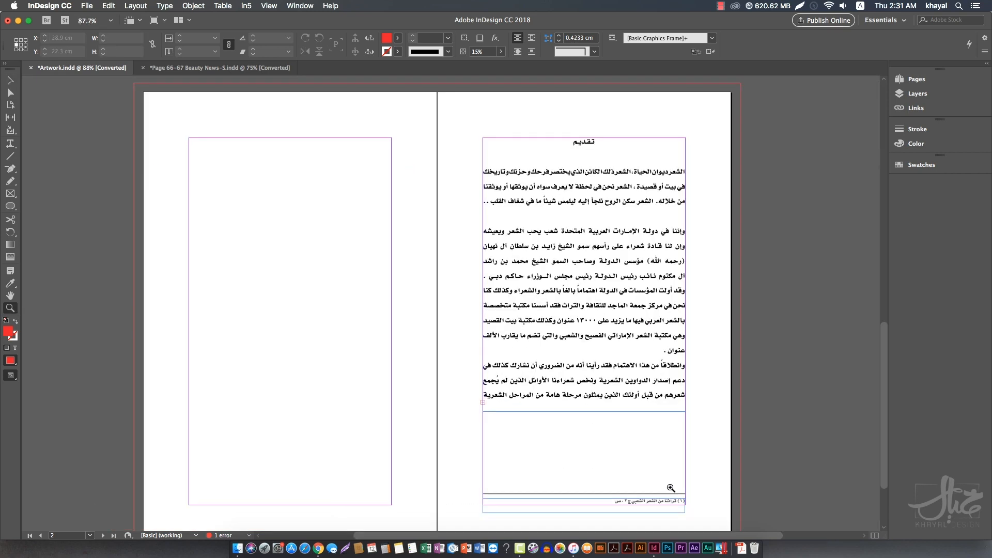
left_click(10, 81)
left_click(546, 259)
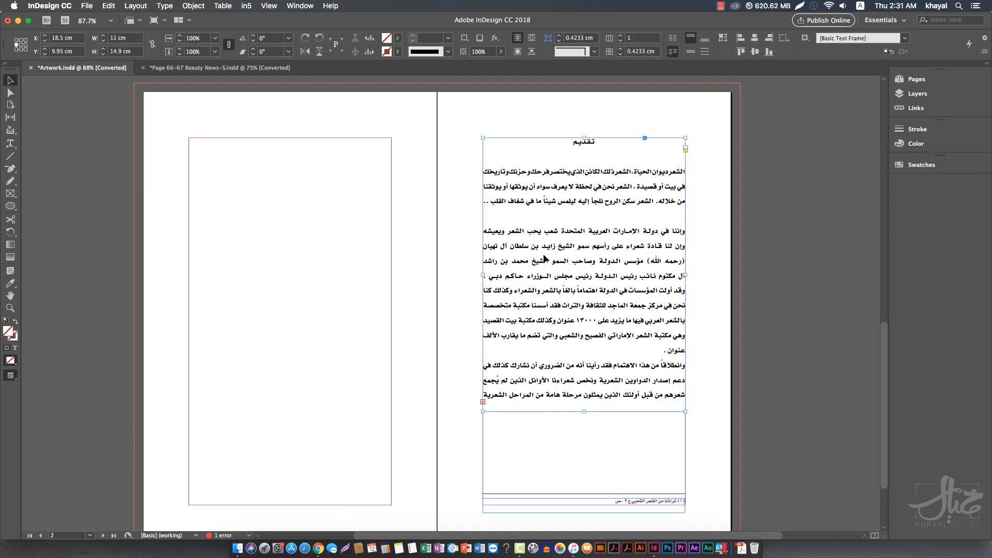
left_click_drag(345, 244, 299, 262)
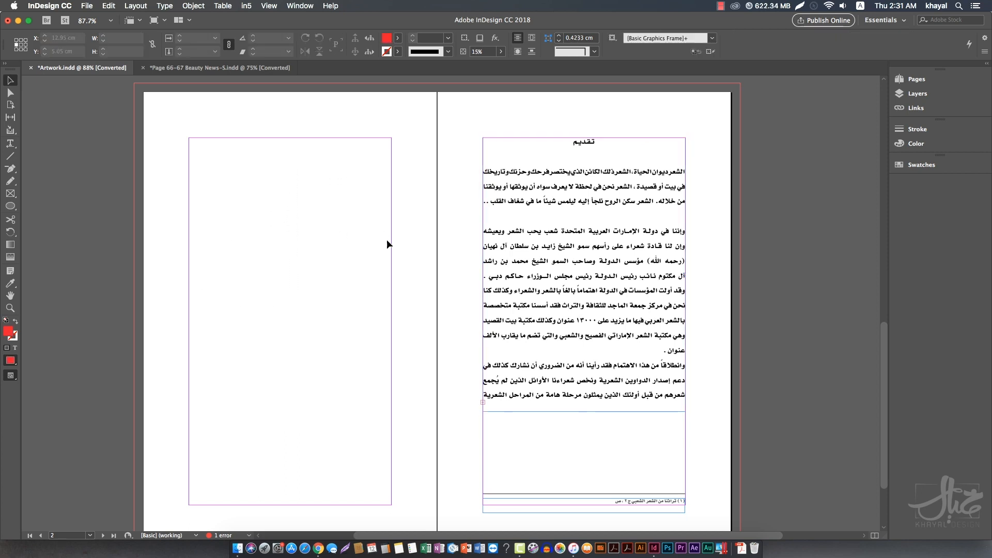
left_click(483, 401)
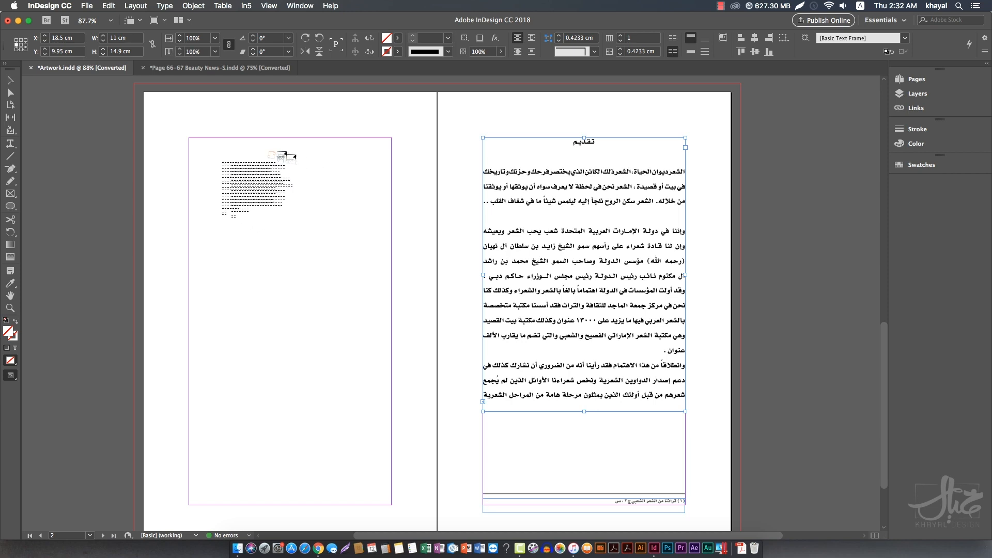
Step: Undo a trial full-width placement on the left page, and flow the loaded text into a frame about 10.6 cm wide and 10.65 cm high there
left_click(312, 151)
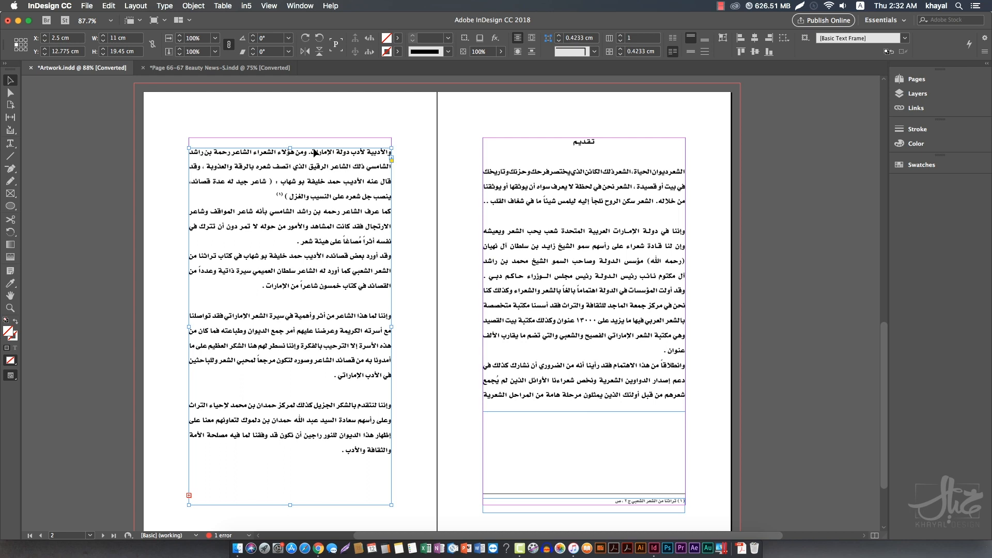
key("cmd+z")
left_click_drag(197, 138, 392, 334)
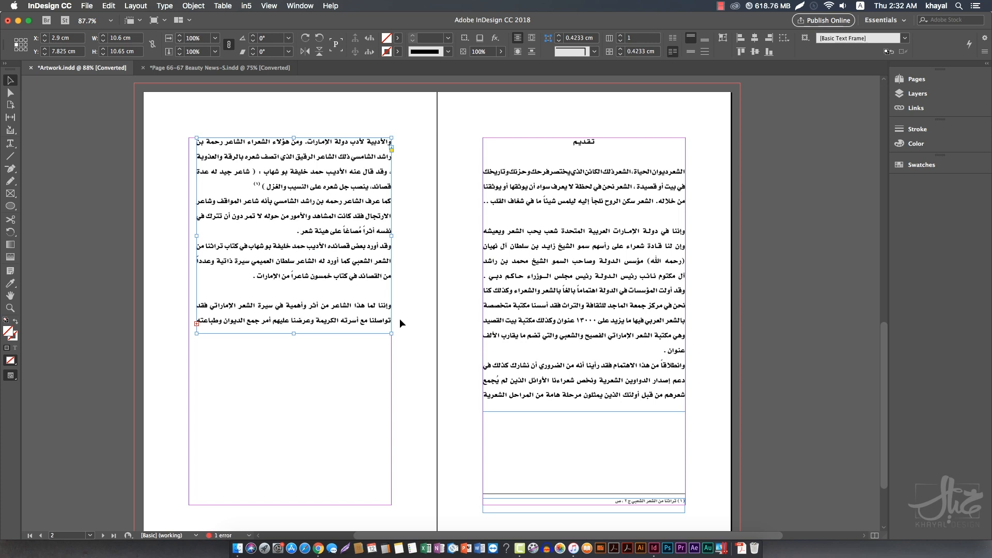
Step: Undo the last overset text placement and draw an empty text frame about 11 cm wide and 11.95 cm high on the left page
key("super+z")
left_click(10, 81)
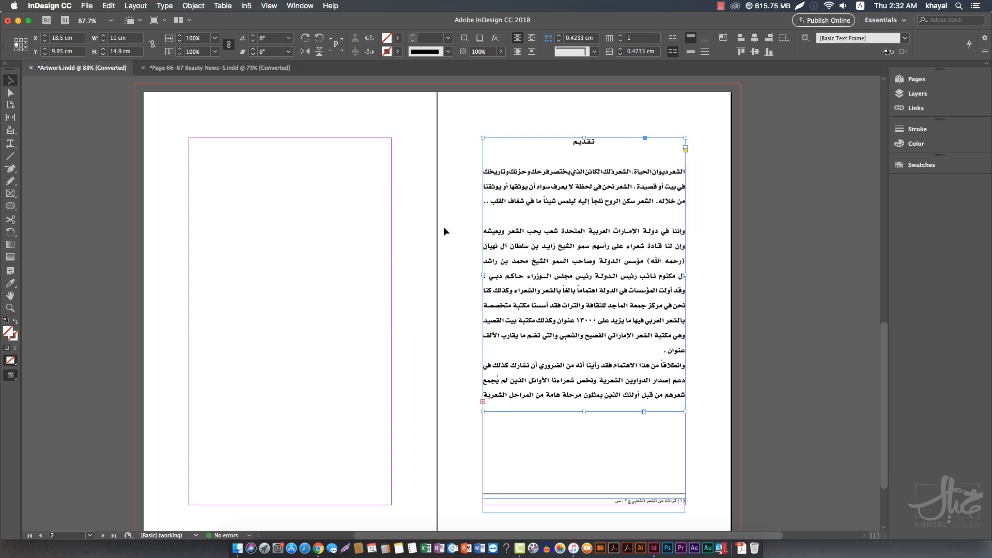
left_click(11, 143)
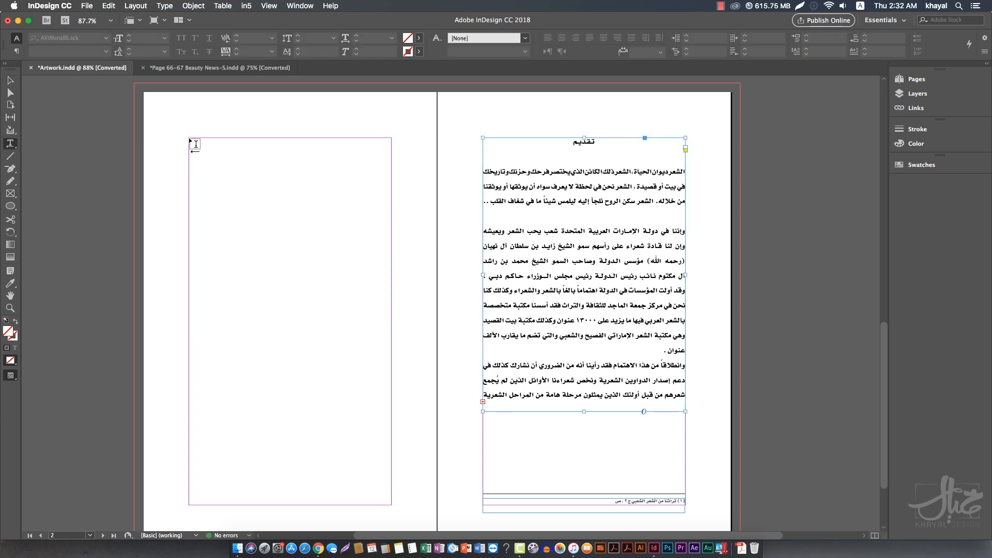
left_click_drag(196, 145, 409, 357)
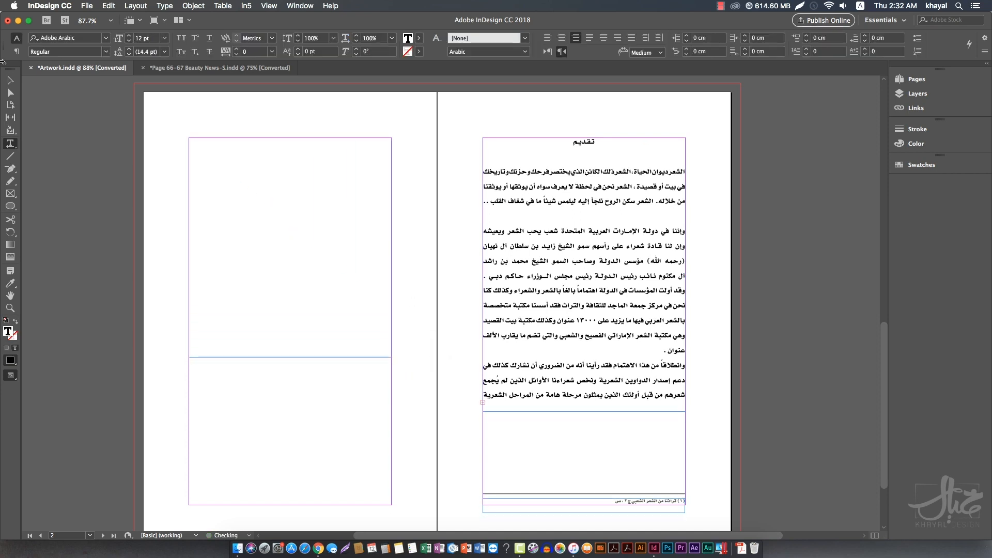
Step: Load the right-page frame's overset text and flow it into the empty left-page frame
left_click(10, 80)
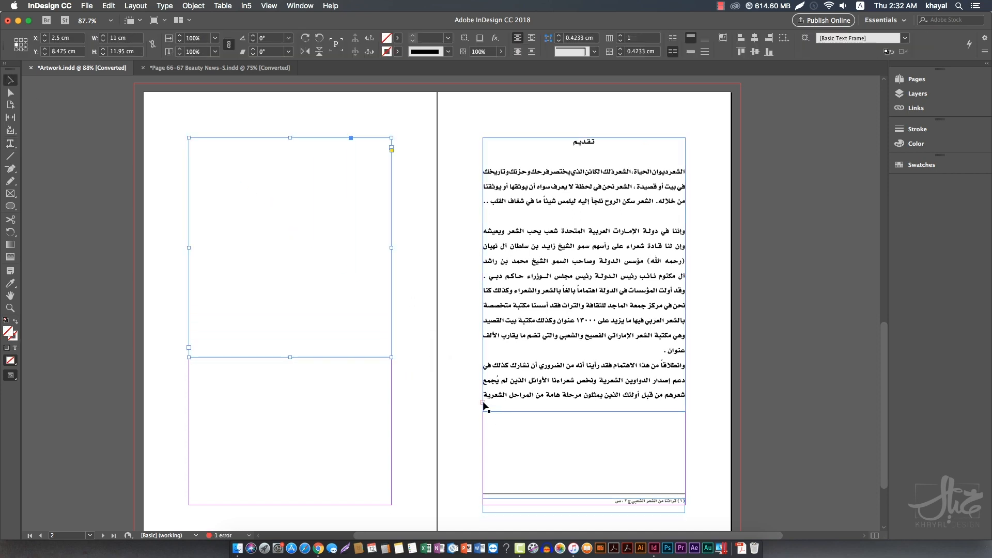
left_click(486, 405)
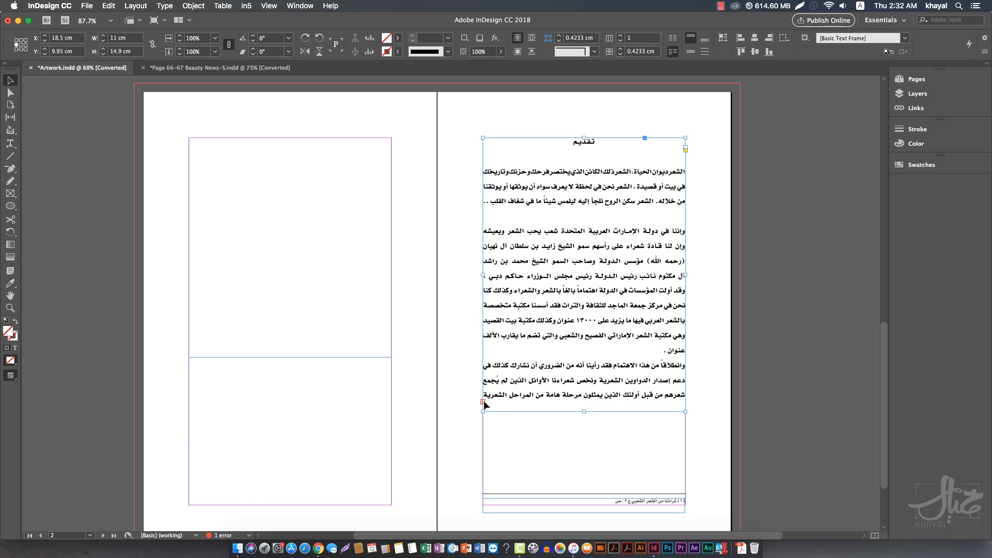
left_click(483, 402)
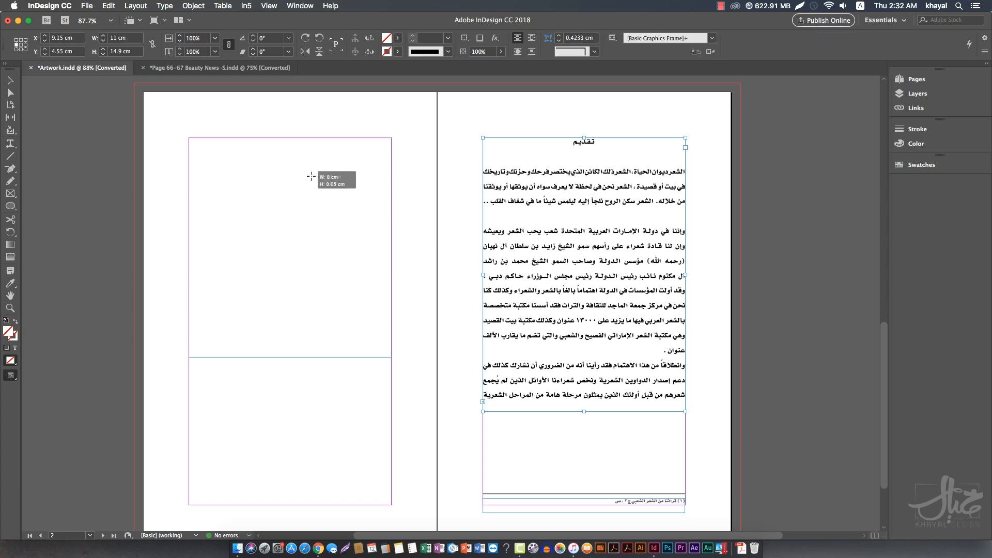
left_click(310, 177)
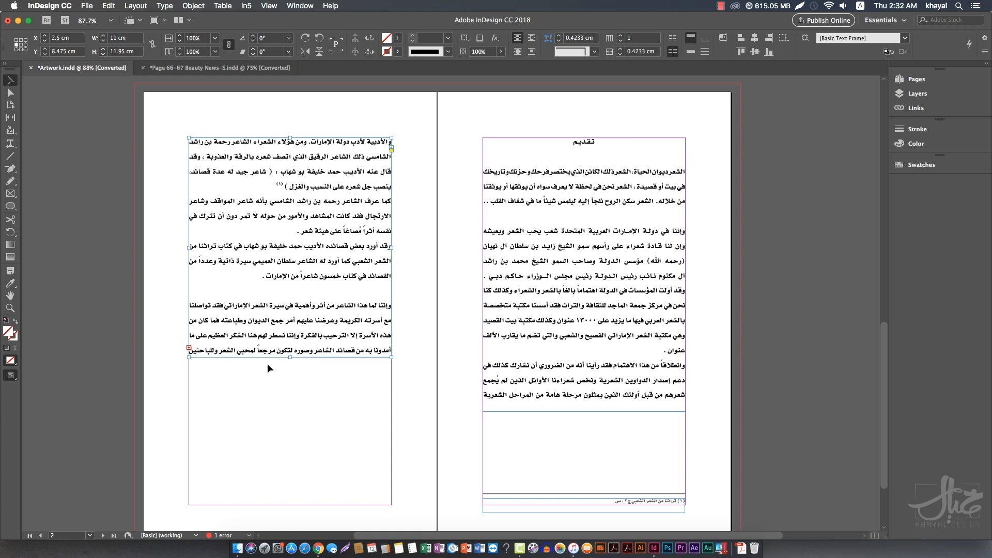
Step: Lengthen the left-page frame to 20 cm and the right-page frame to about 17.8 cm, and select the left one
left_click_drag(290, 357, 281, 504)
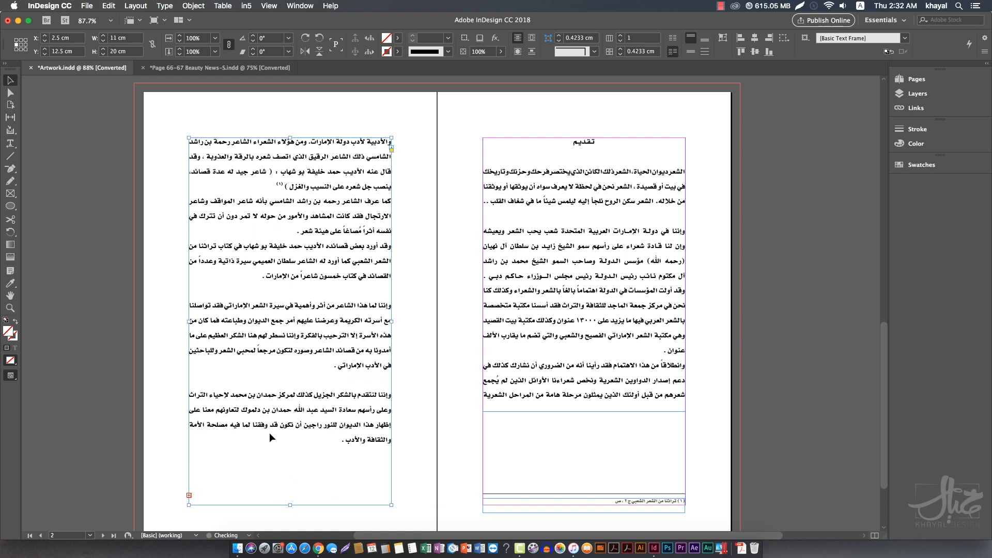
left_click(569, 401)
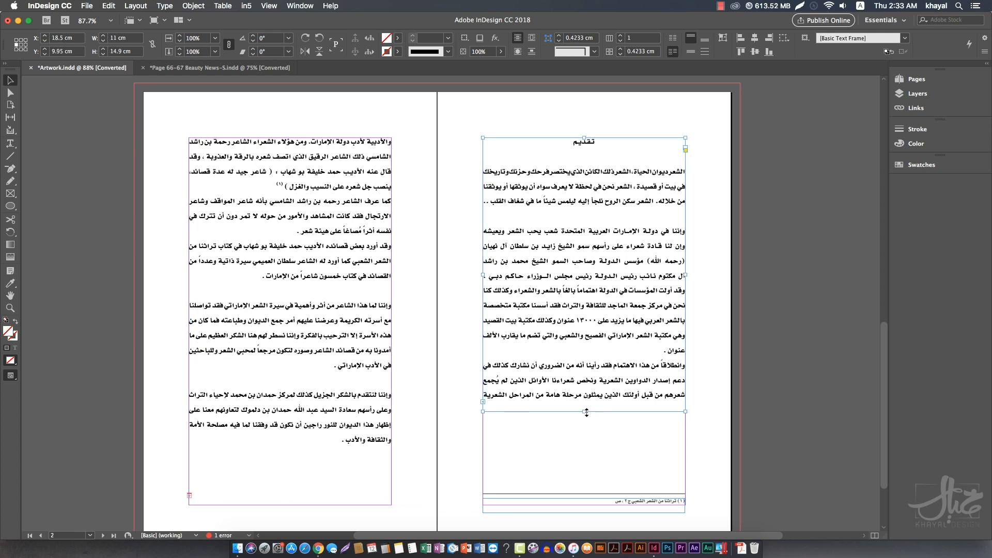
left_click_drag(584, 411, 581, 465)
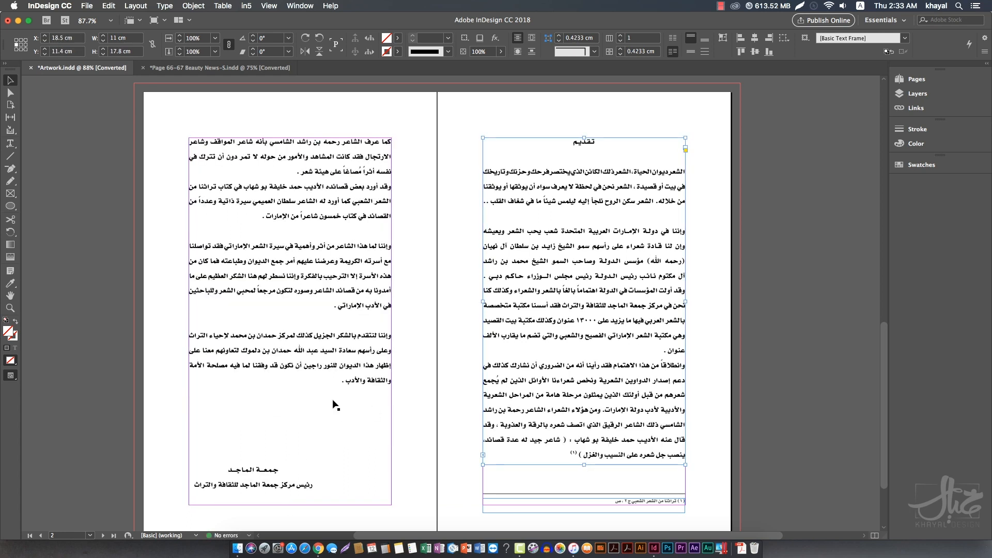
left_click(240, 435)
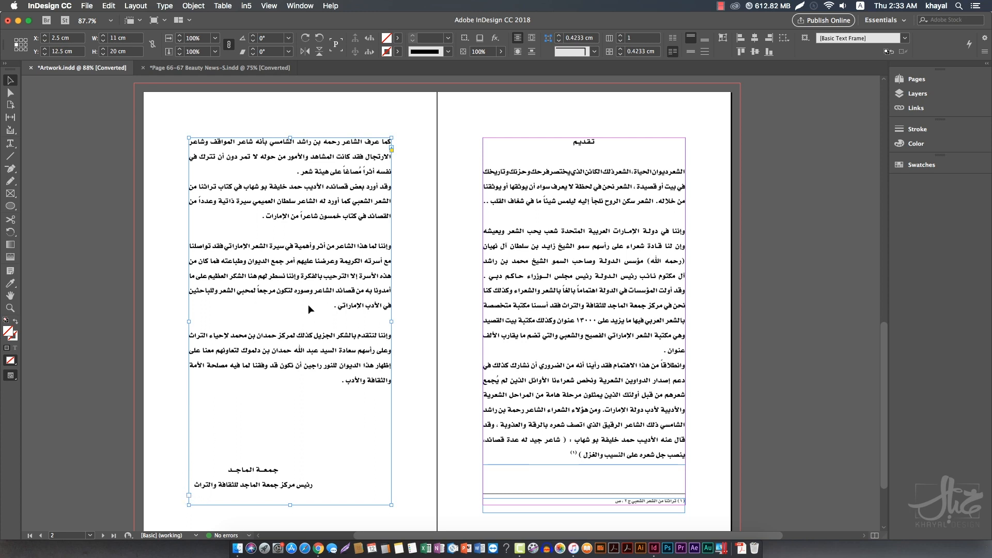
Step: Highlight body paragraphs on the right page and the entire story across both linked frames, and clear the selection
double_click(510, 263)
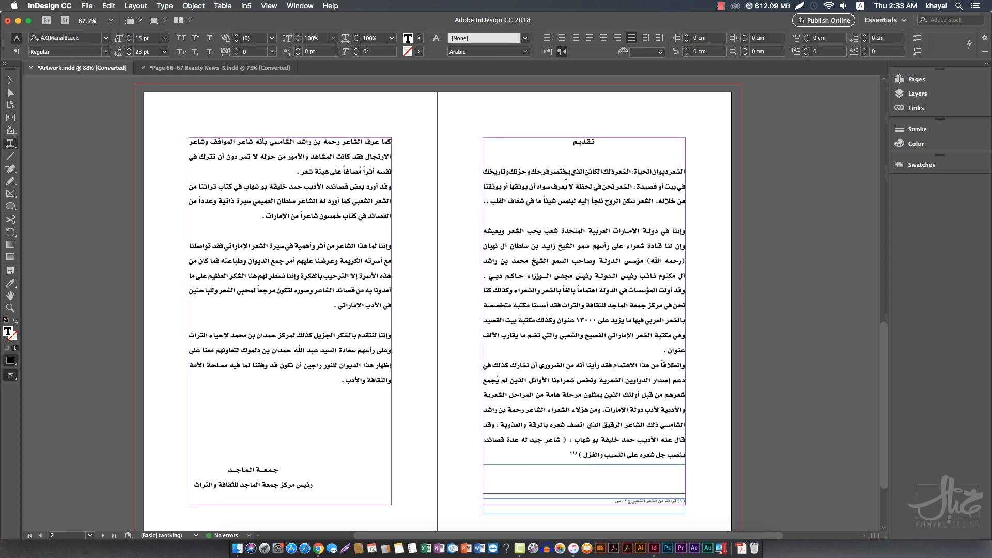
left_click_drag(571, 171, 571, 284)
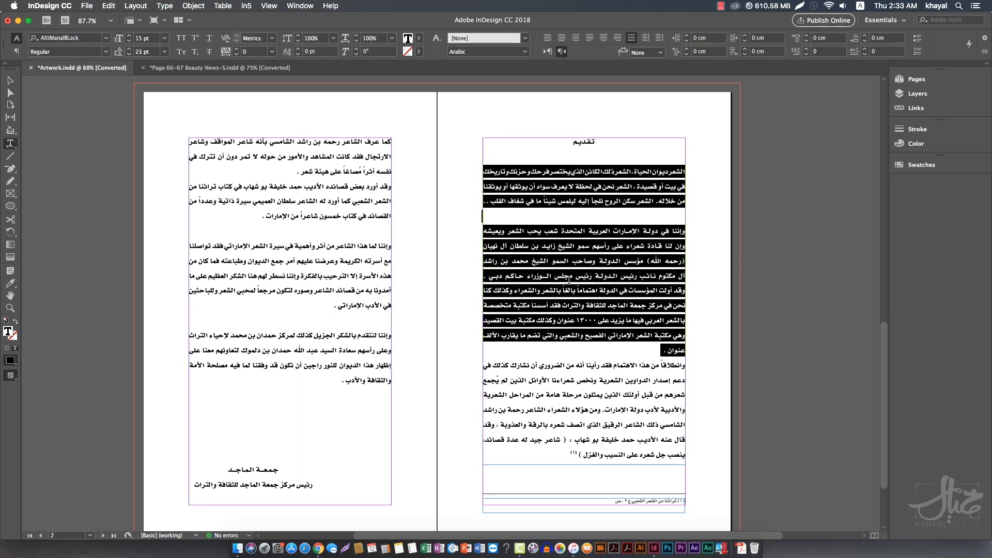
triple_click(557, 250)
left_click(557, 251)
triple_click(557, 251)
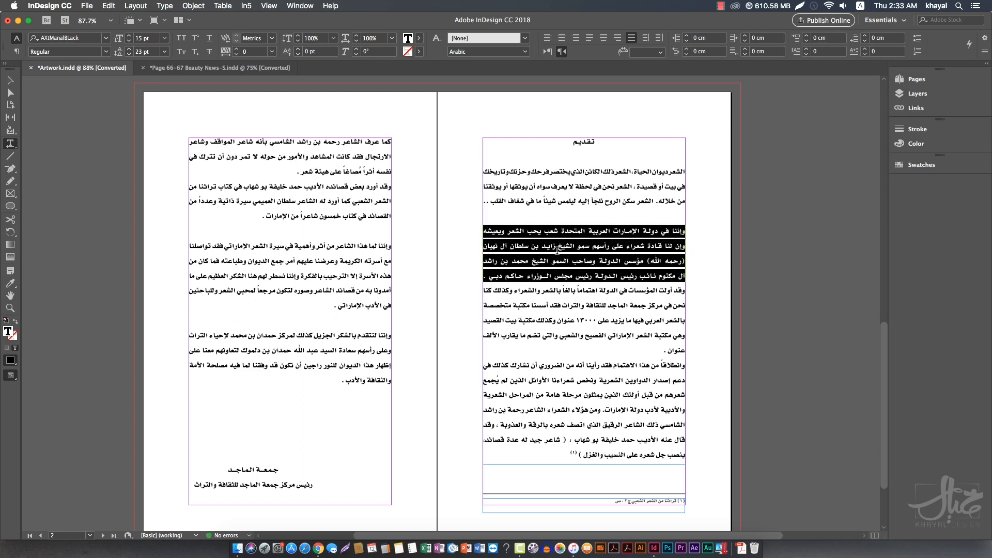
triple_click(557, 251)
double_click(557, 250)
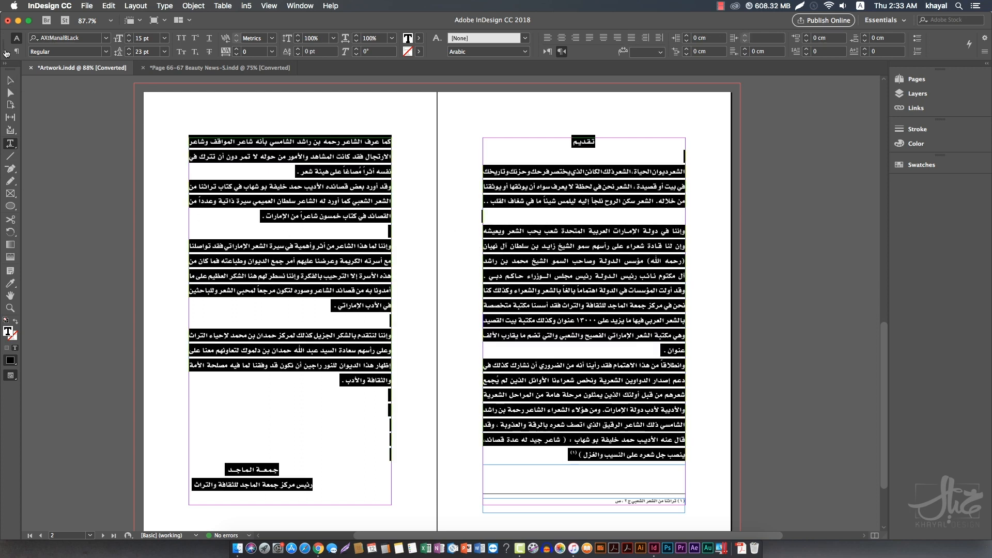
key("Escape")
Step: Cut the first body paragraph below the heading in the right-page frame
double_click(561, 168)
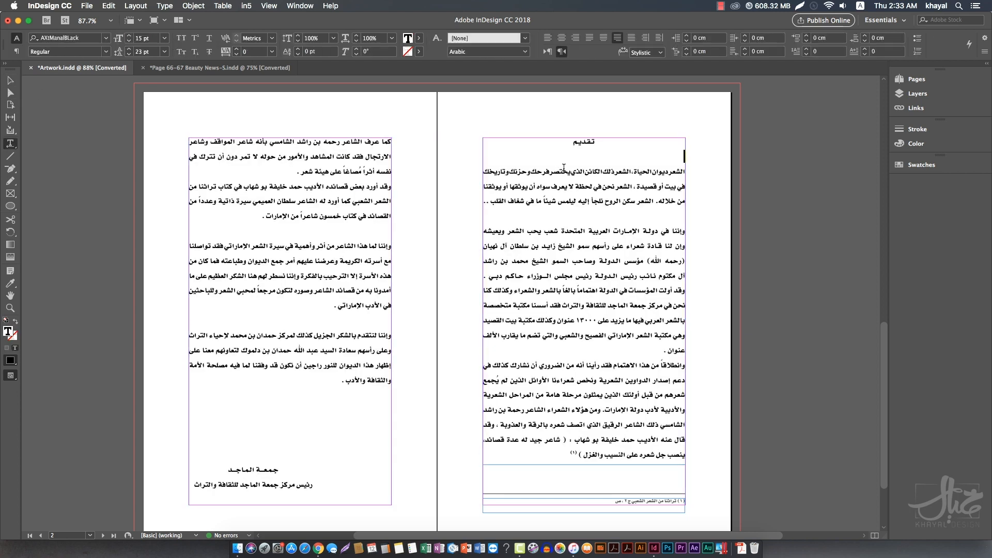
left_click_drag(561, 168, 570, 202)
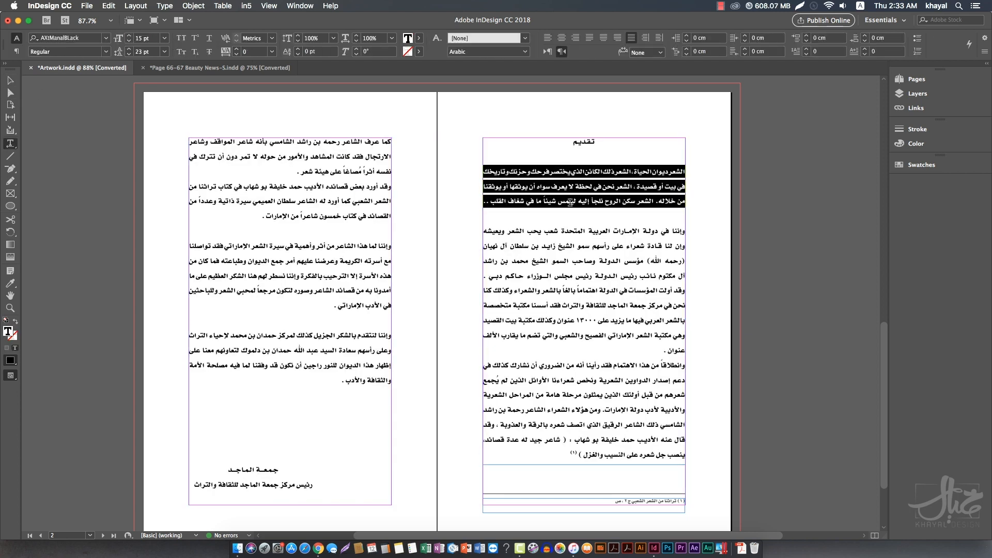
key("ctrl+x")
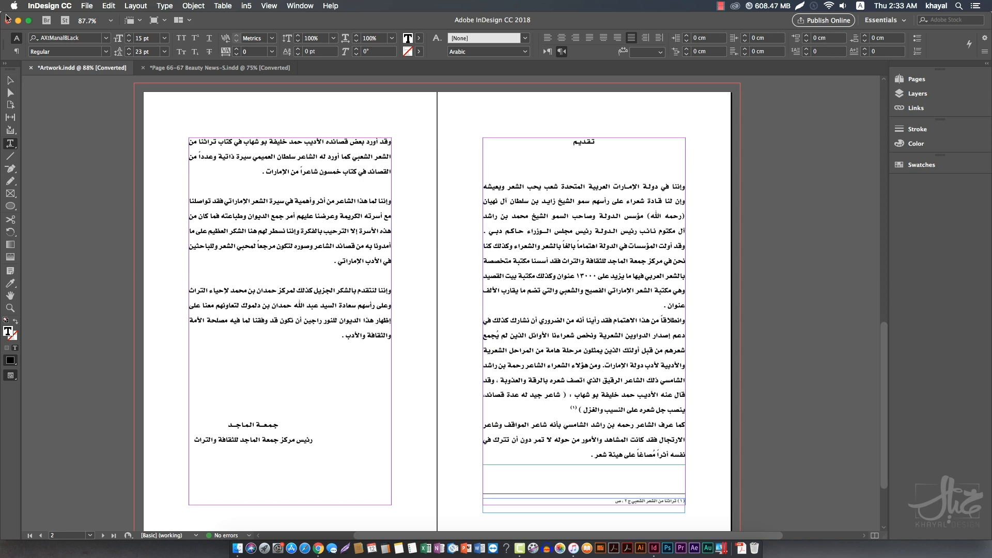
Step: Shrink the left-page frame to about 9.7 cm wide and 17.64 cm high, and break its thread from the right-page frame
left_click(10, 81)
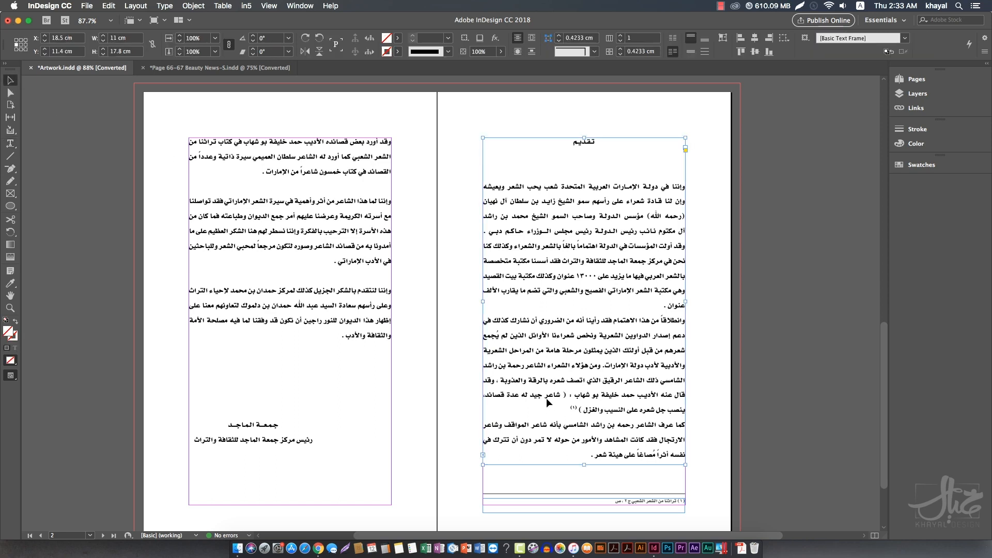
left_click(380, 369)
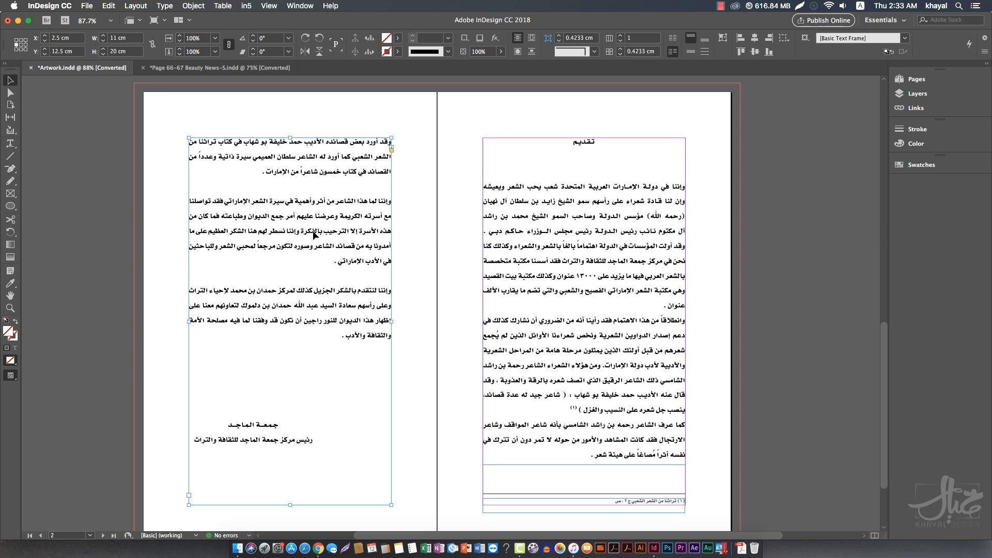
left_click(391, 148)
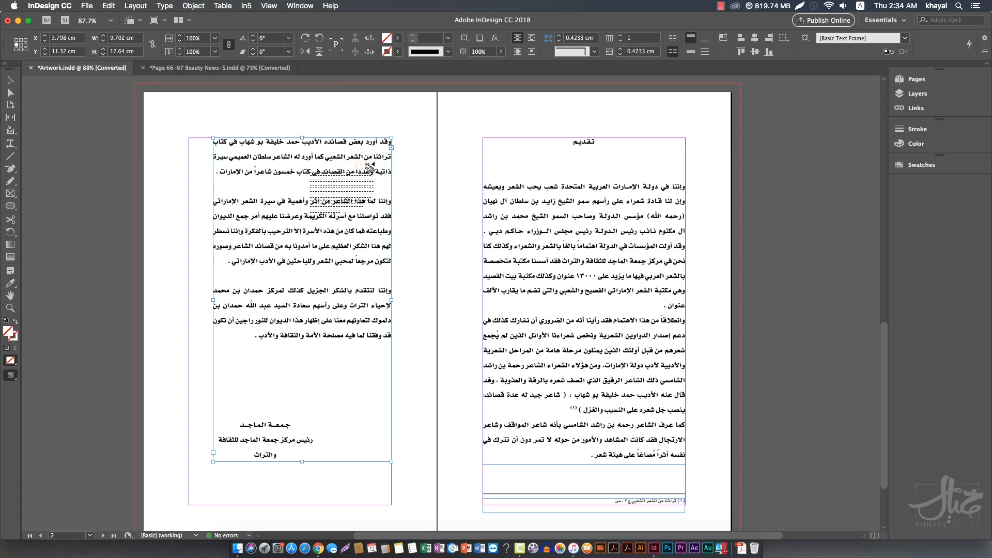
left_click(374, 163)
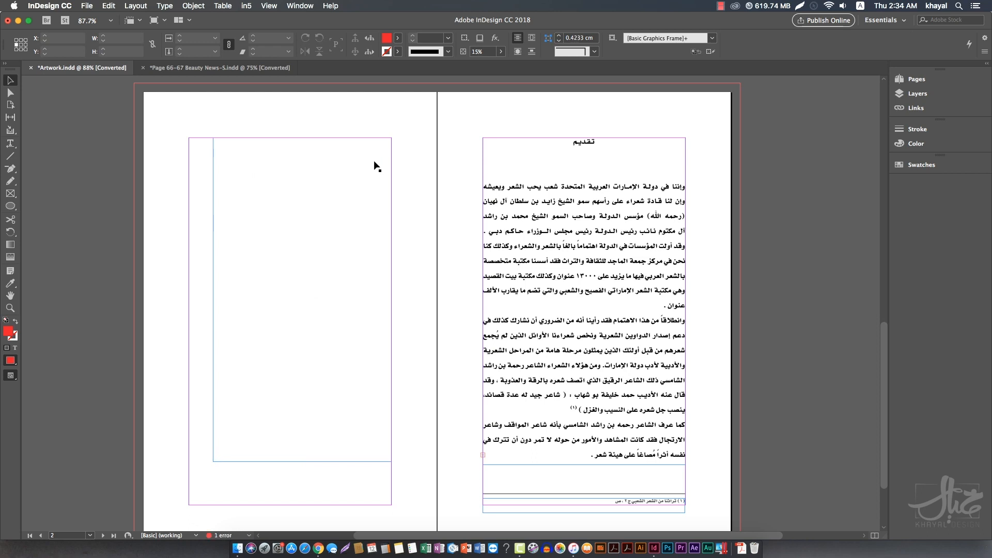
left_click(375, 162)
Step: Flow the right-page overset text back into the left-page frame and widen that frame to 11 cm
left_click(507, 380)
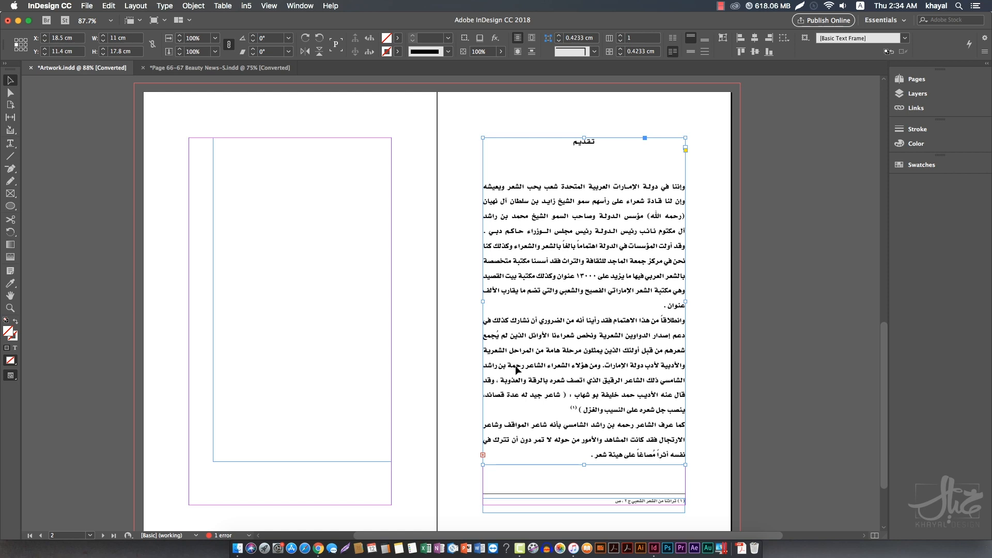
left_click(483, 455)
left_click(377, 206)
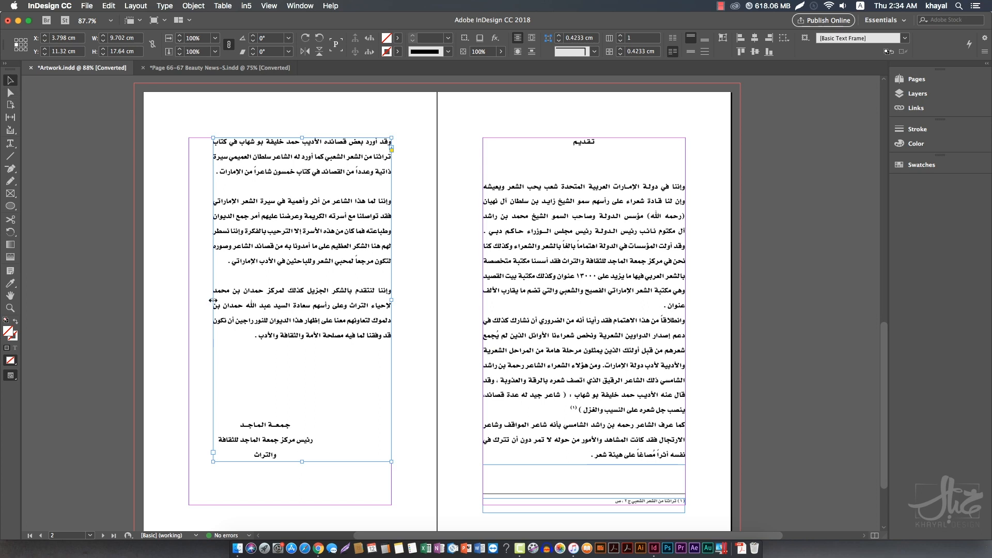
left_click_drag(213, 299, 189, 300)
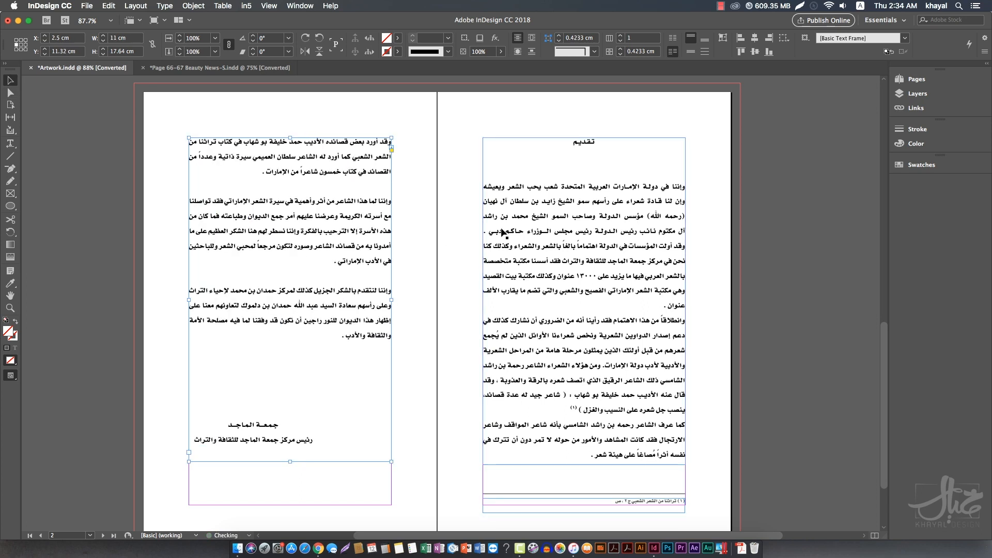
Step: Add two paragraph returns and a column break after the right-page paragraph ending in "عنوان ."
left_click(551, 169)
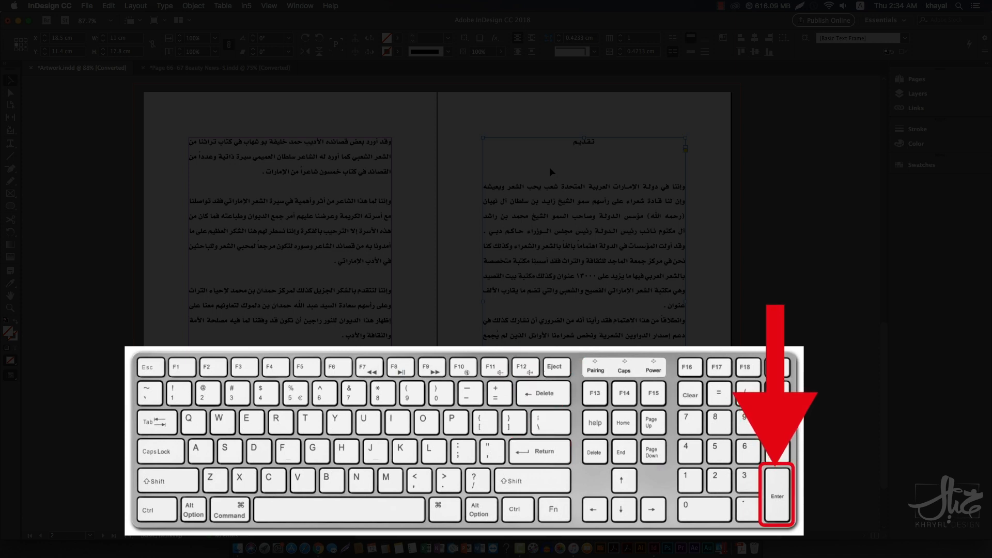
key("KP_Enter")
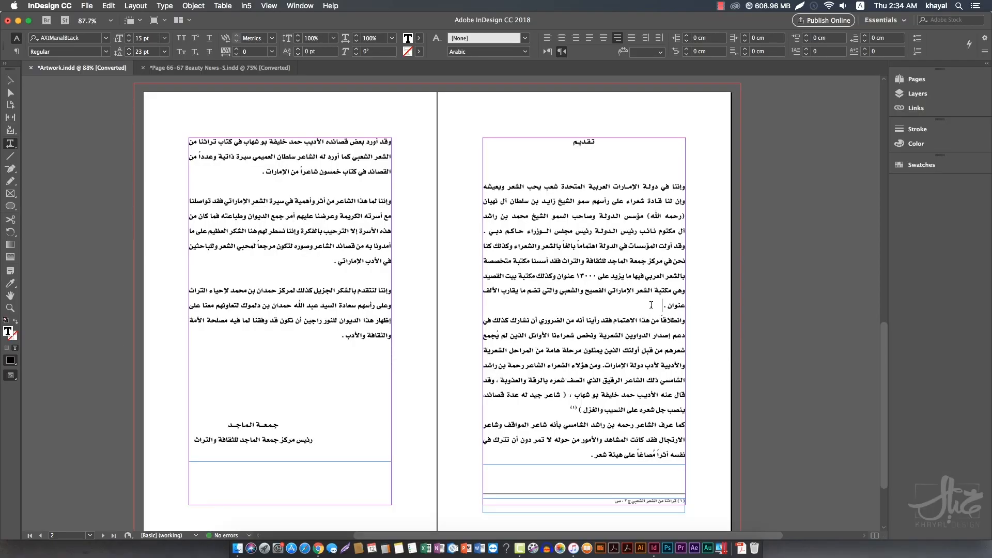
key("Return")
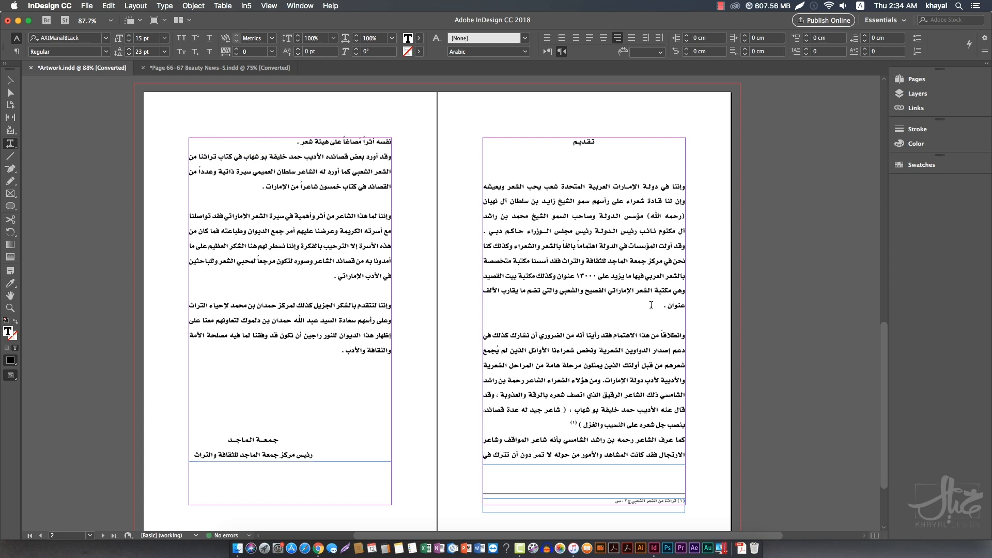
key("Return")
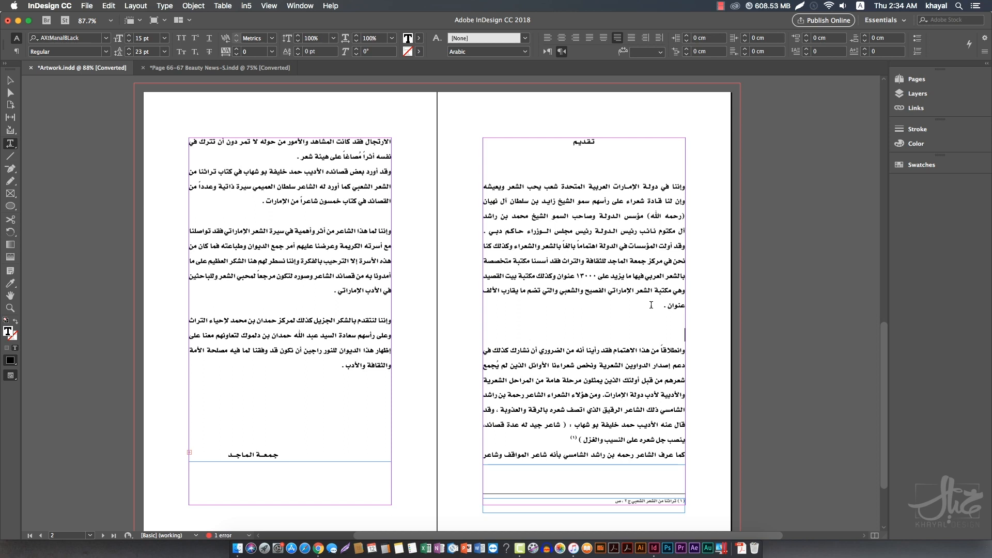
key("KP_Enter")
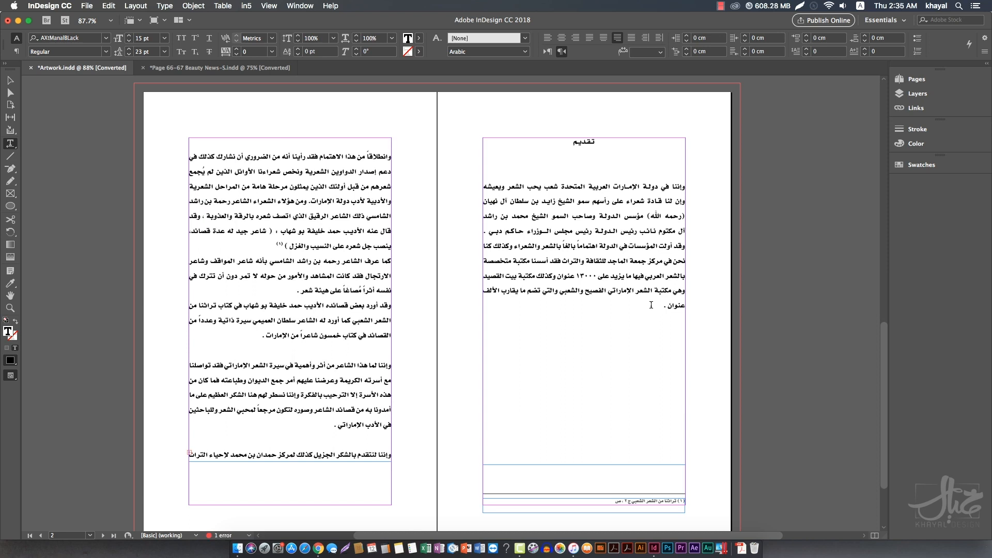
Step: Delete the left-page text frame and select the right-page frame
left_click(9, 80)
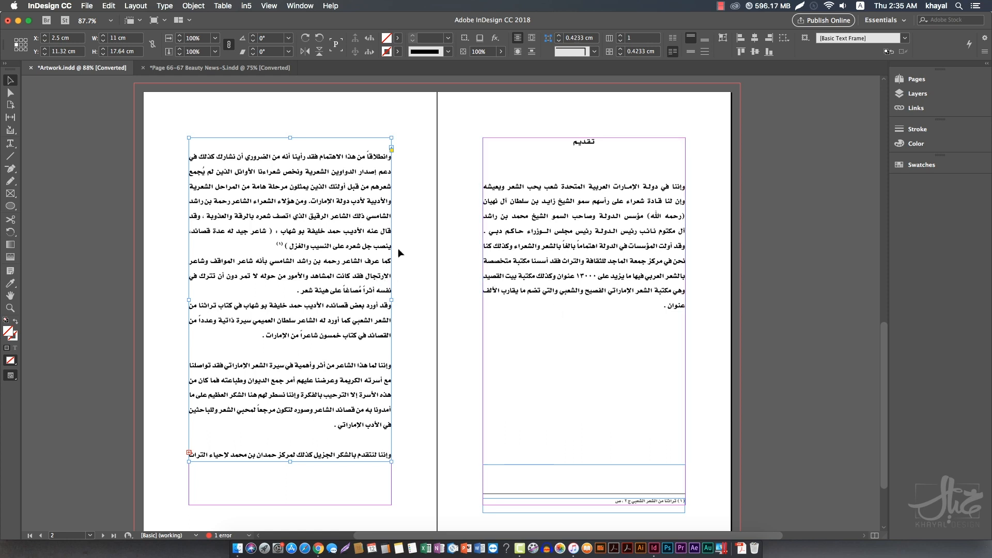
left_click(576, 342)
left_click(333, 348)
key("Delete")
left_click(594, 462)
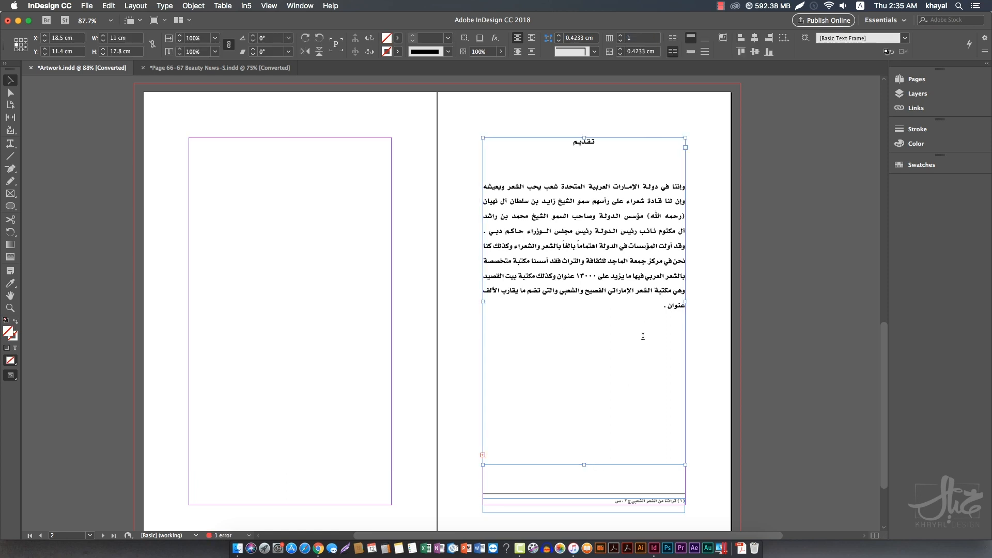
Step: Remove the break and blank lines after the right-page paragraph ending in "عنوان .", and reinsert a column break there
key("t")
key("BackSpace")
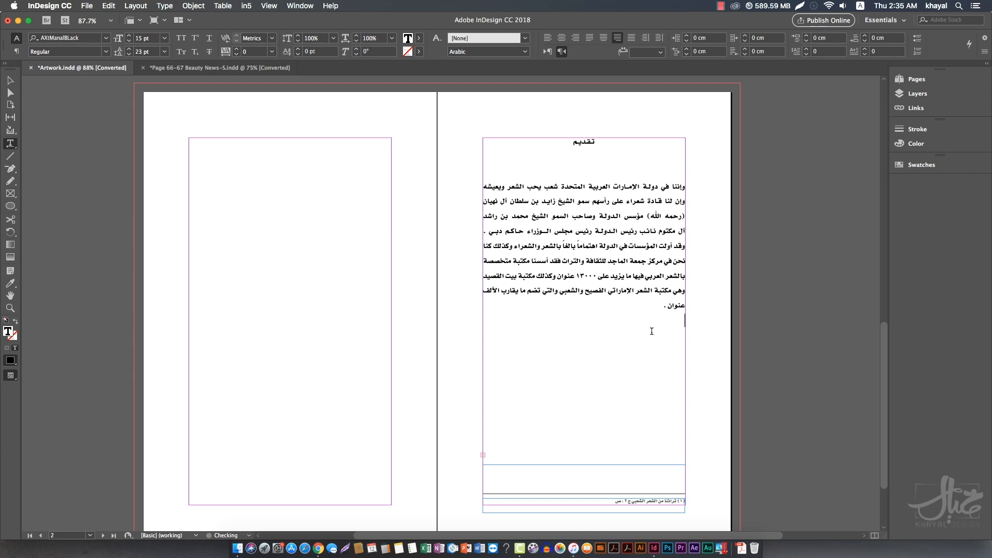
key("BackSpace")
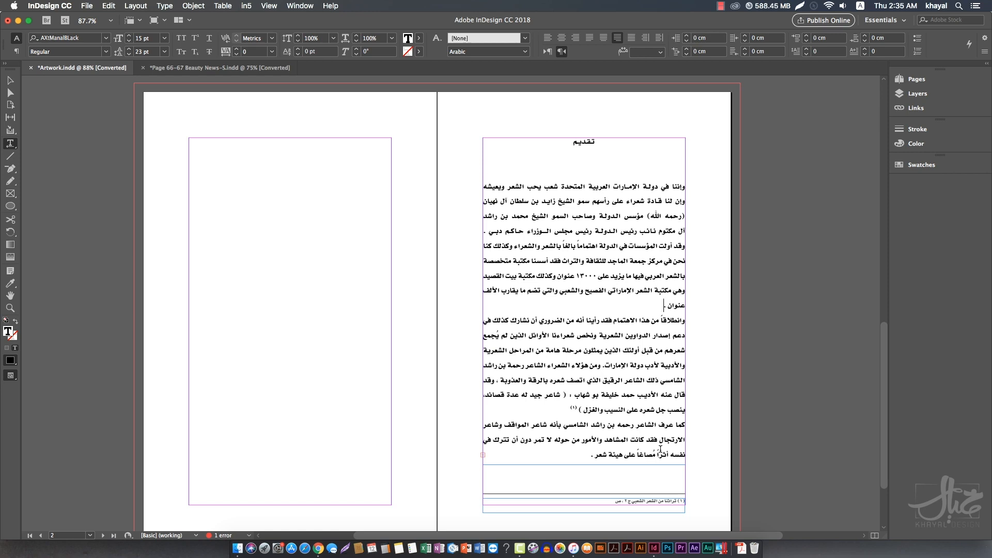
key("super+shift+End")
key("Delete")
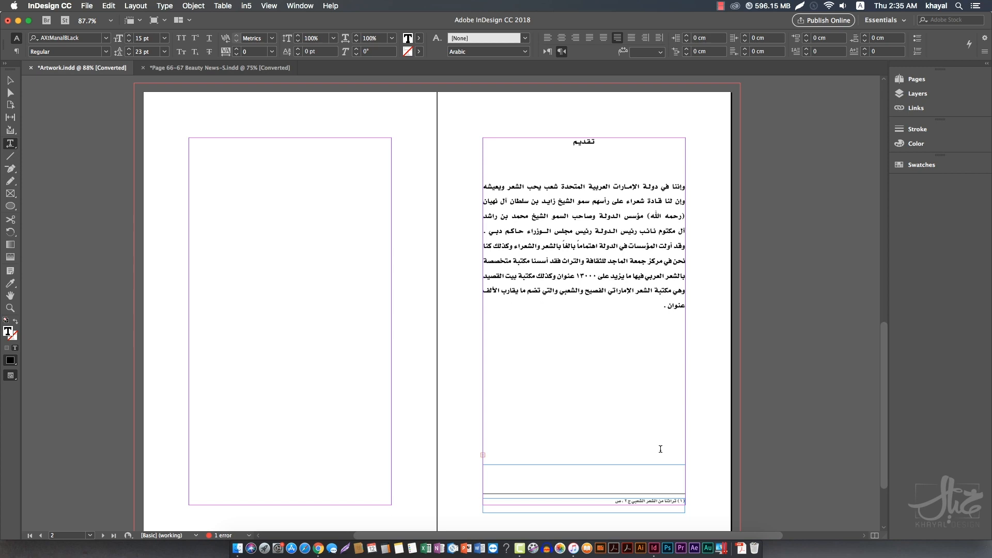
key("Escape")
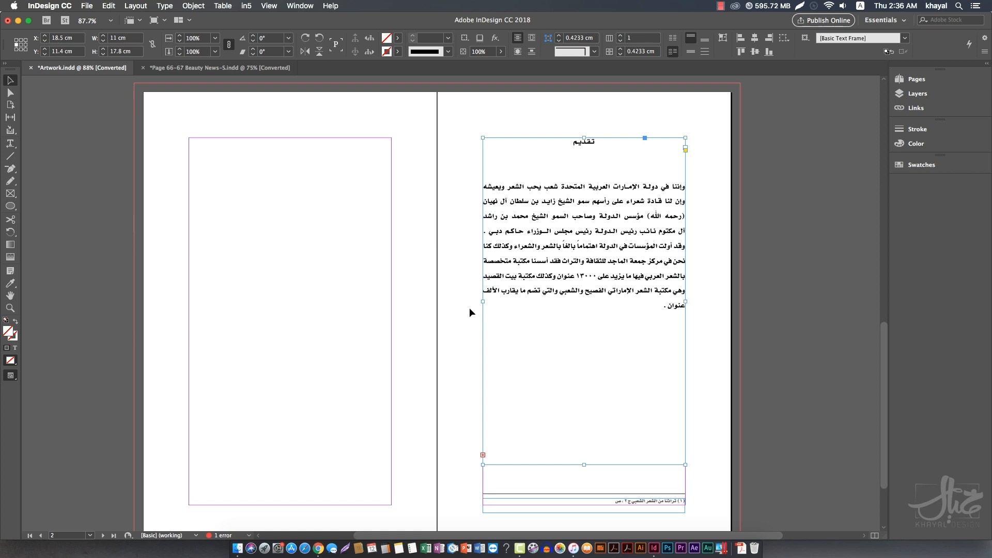
left_click(305, 255)
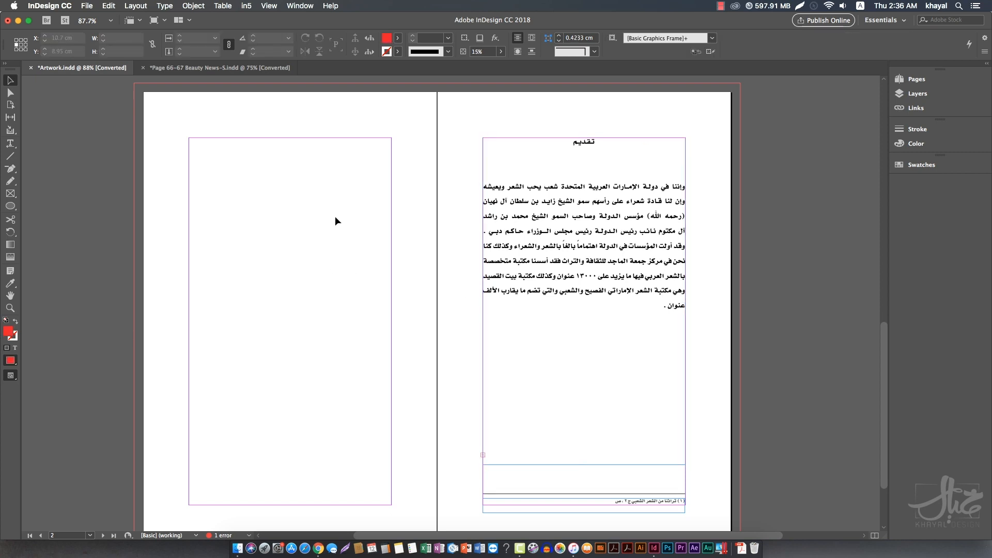
left_click_drag(323, 199, 266, 312)
left_click(569, 336)
double_click(615, 306)
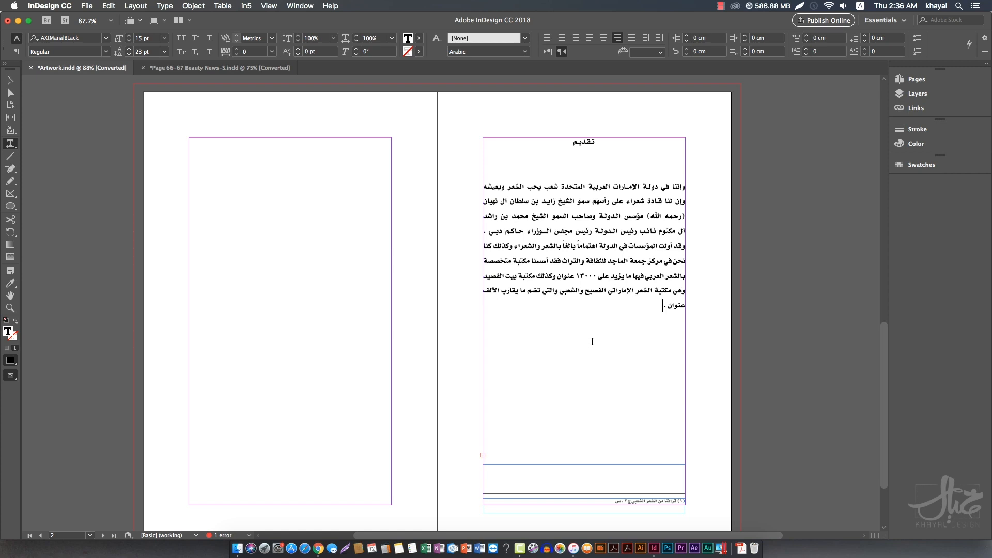
left_click(264, 239)
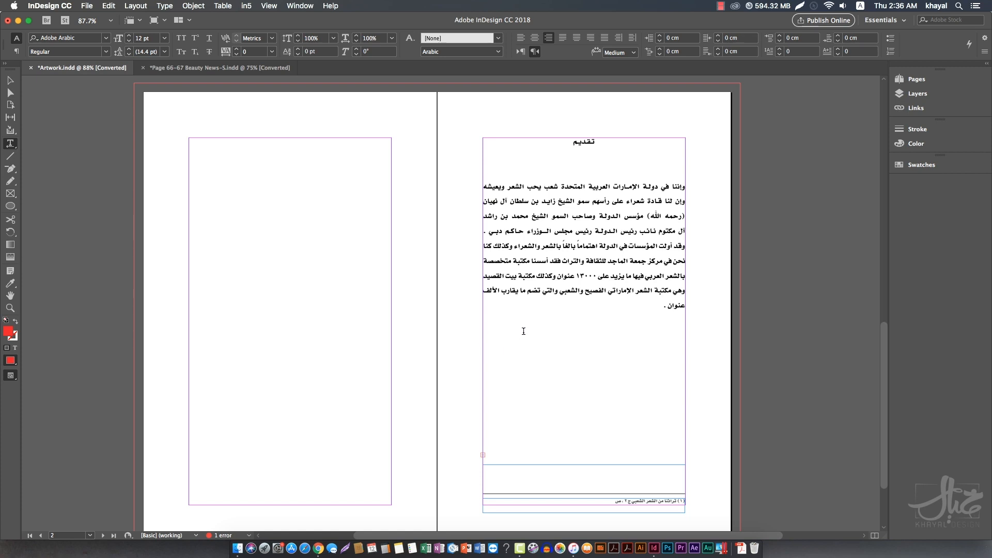
left_click(10, 80)
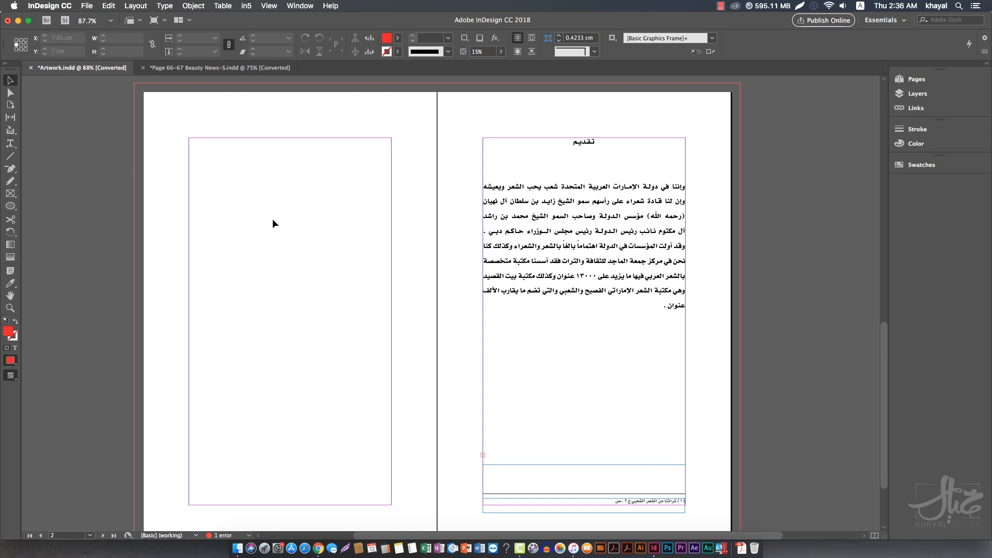
Step: Select the right-page text frame and show the hidden characters
left_click(630, 344)
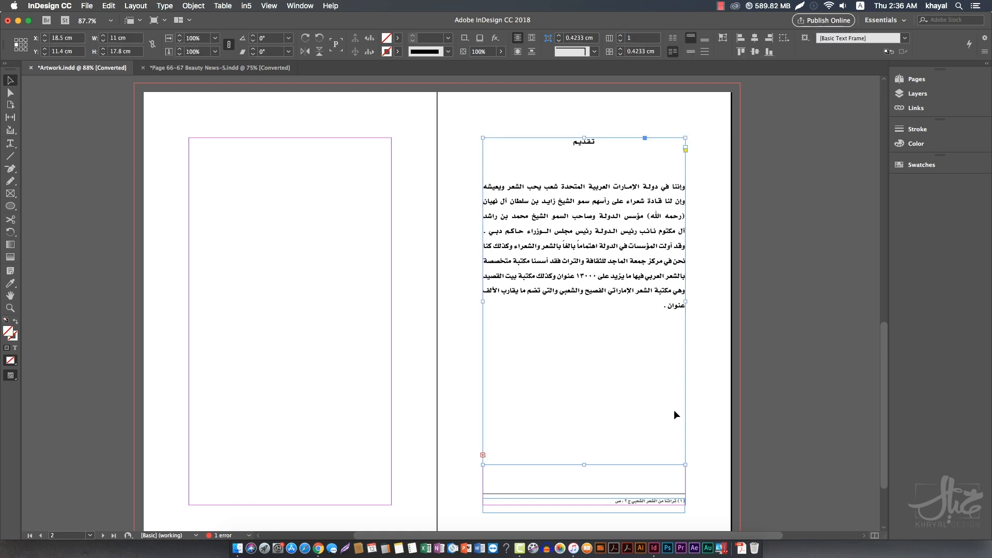
left_click(165, 6)
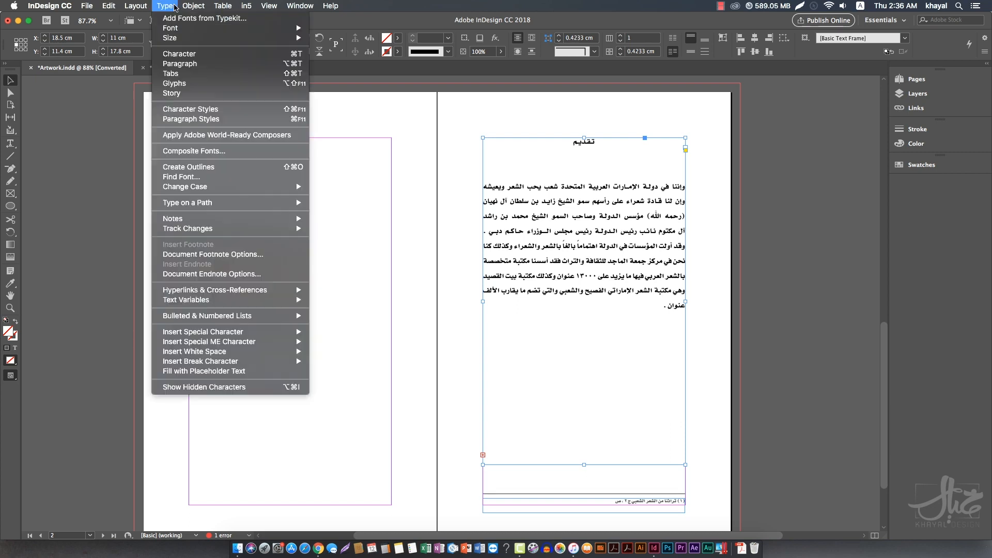
left_click(204, 388)
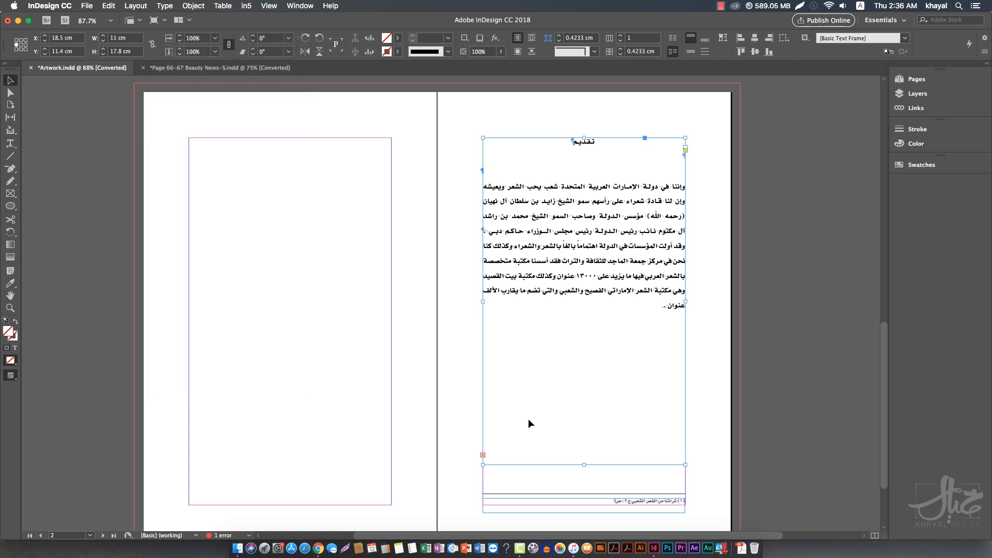
Step: Delete the column break right after "عنوان ." in the right-page text
double_click(546, 388)
key("Escape")
key("z")
left_click_drag(422, 143, 778, 386)
key("v")
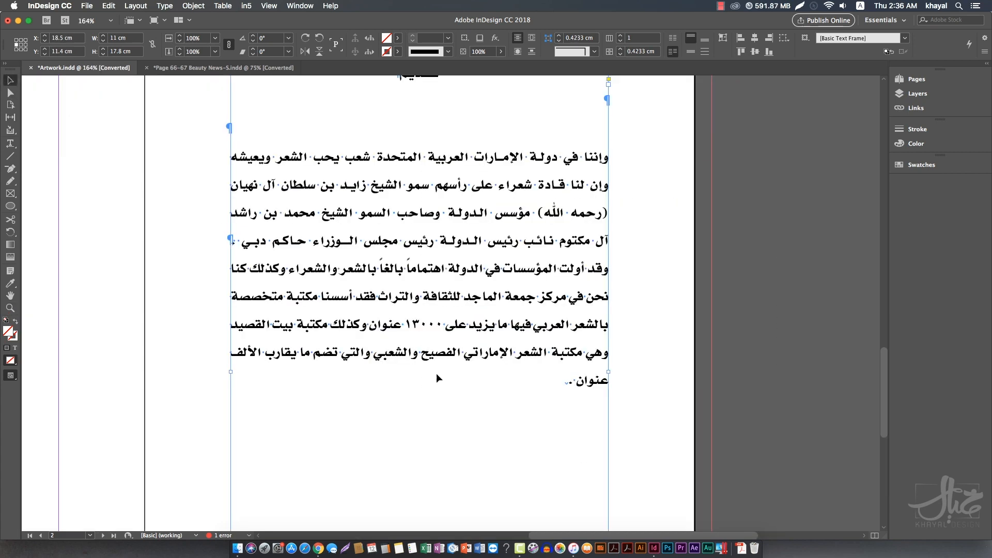
triple_click(484, 393)
left_click(559, 386)
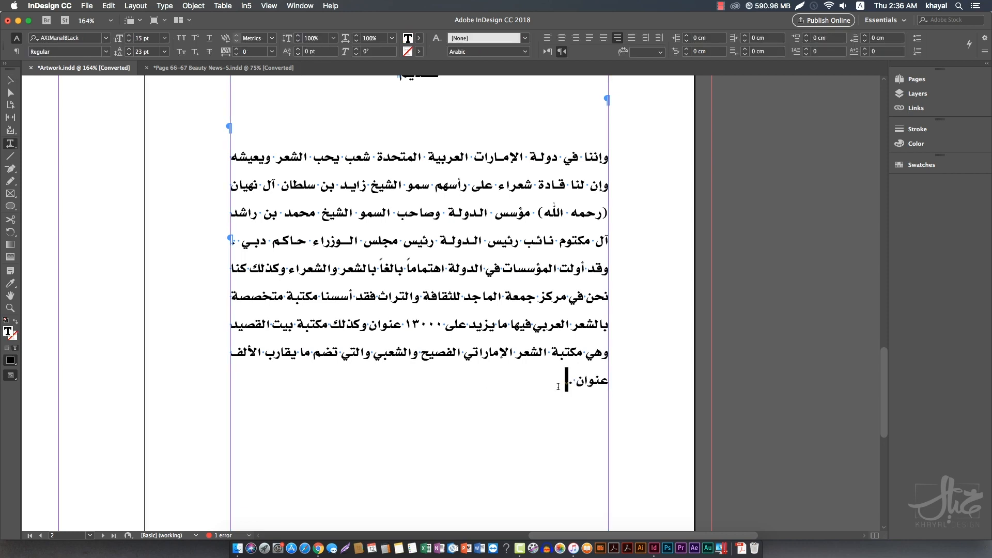
key("Delete")
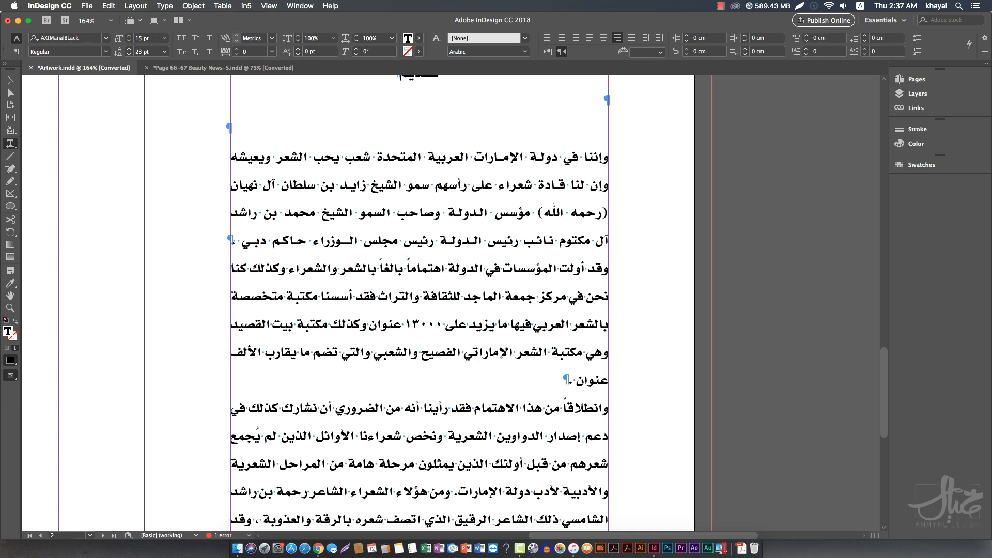
Step: Add four blank paragraphs after the right-page paragraph ending in "عنوان .", and remove them again
key("Return")
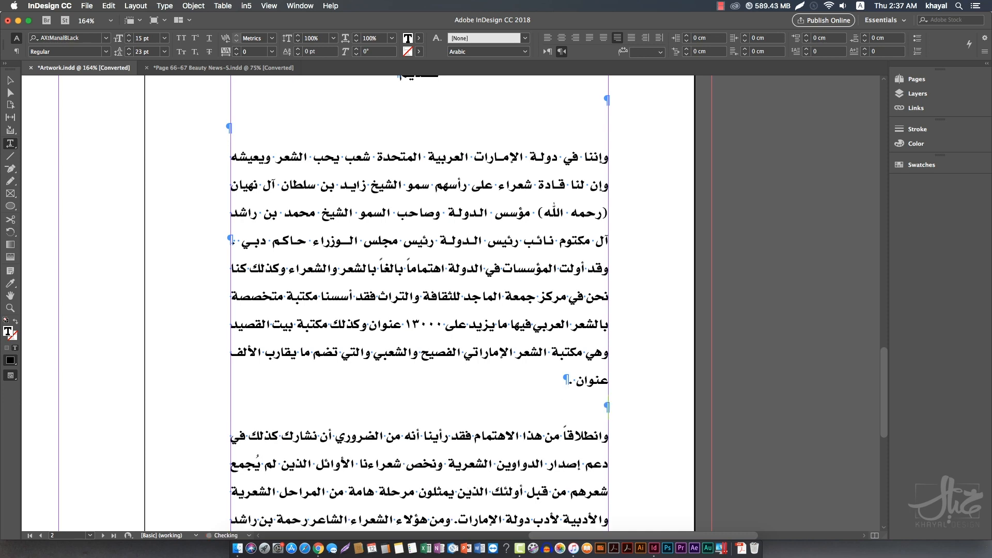
key("Return")
key("Return")
key("Return")
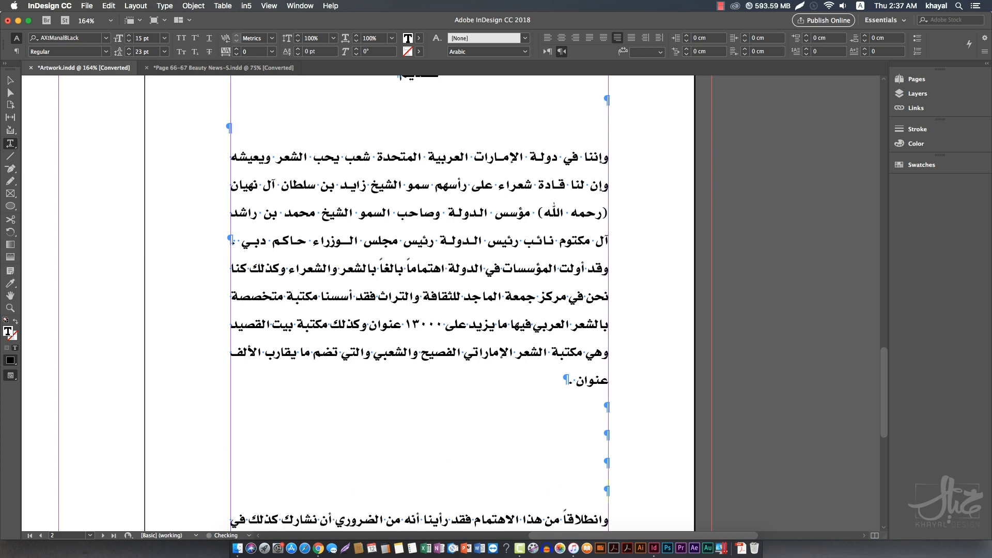
left_click_drag(585, 404, 587, 490)
key("BackSpace")
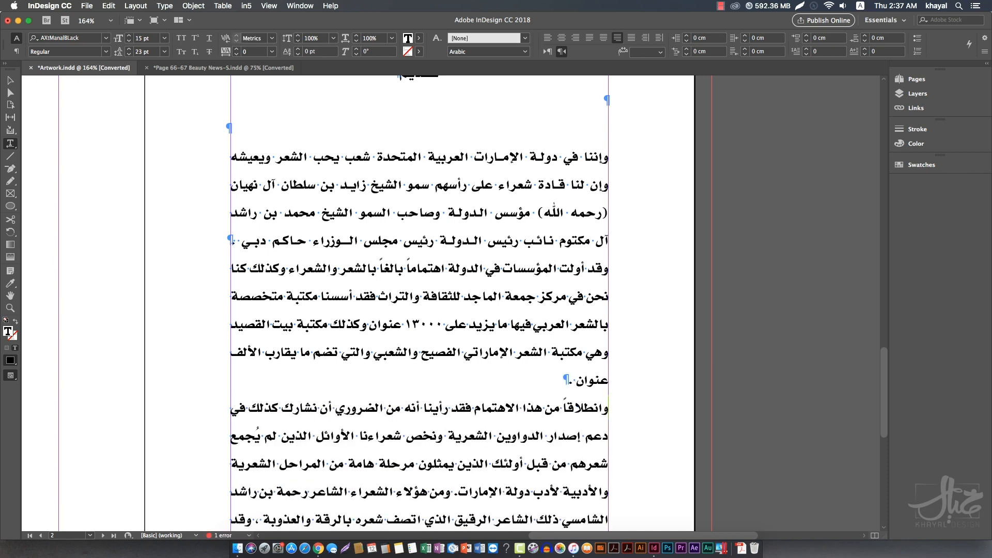
Step: Insert a column break on the line after the right-page paragraph ending in "عنوان ."
key("KP_Enter")
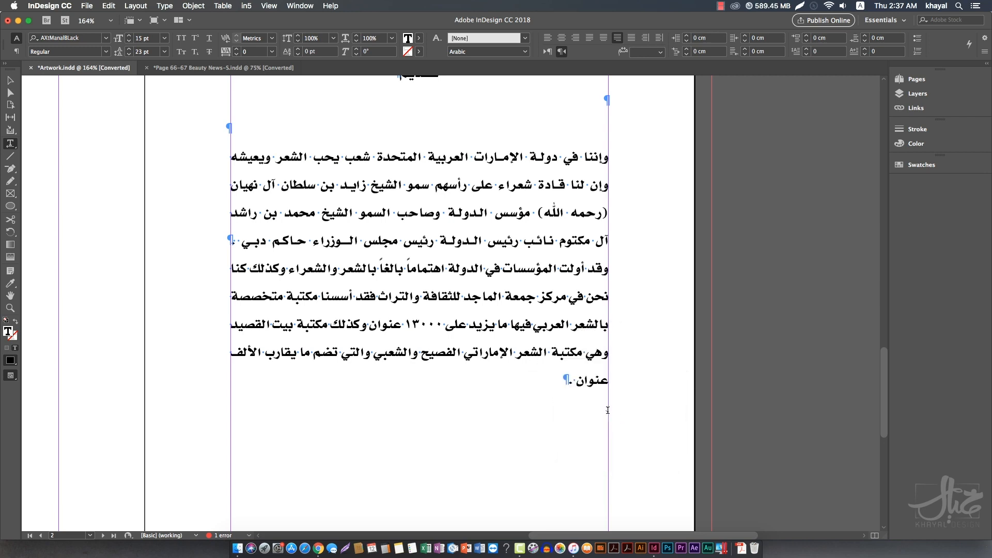
left_click(10, 80)
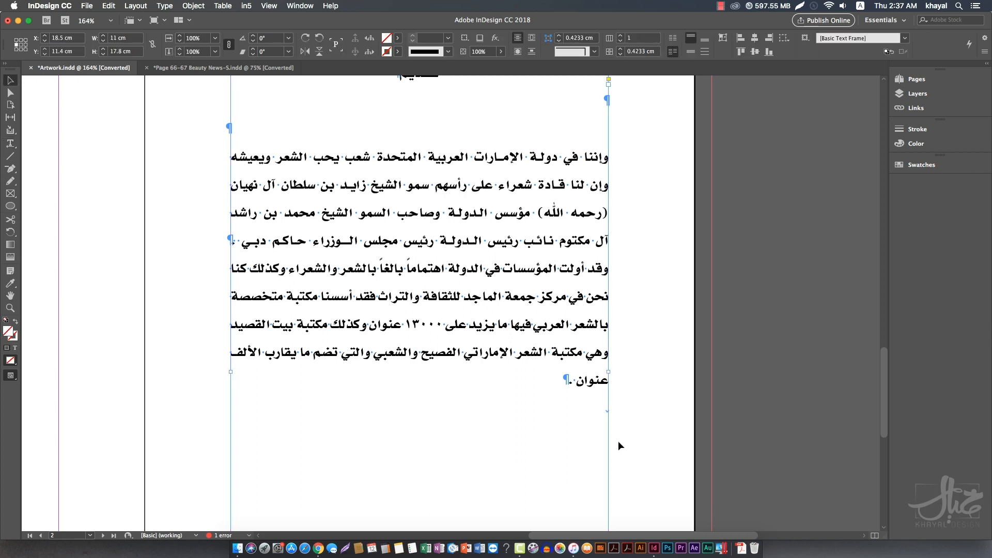
Step: Flow the right-page overset text into an 11 cm wide frame on the left page and align it with the top margin
key("super+1")
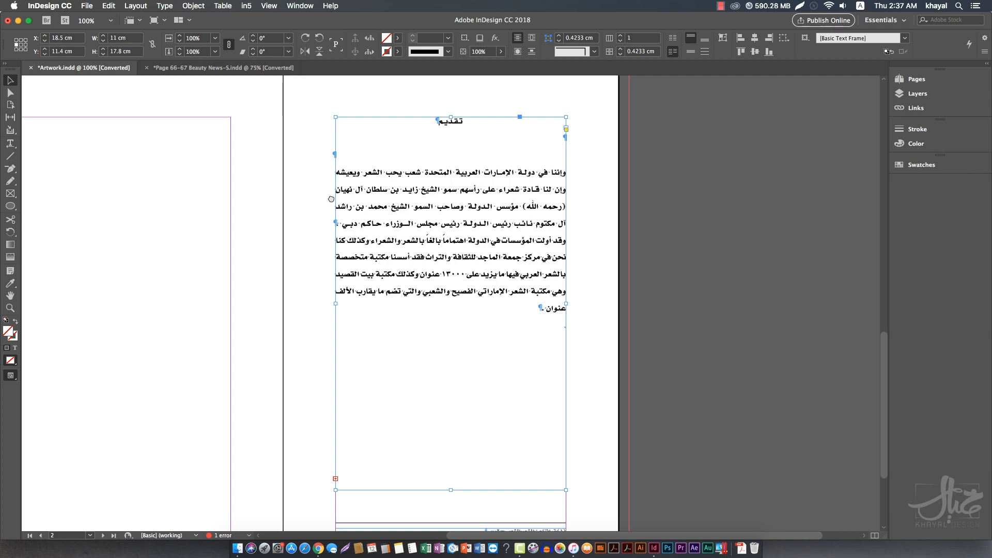
scroll(413, 269, "left", 5)
scroll(414, 269, "down", 1)
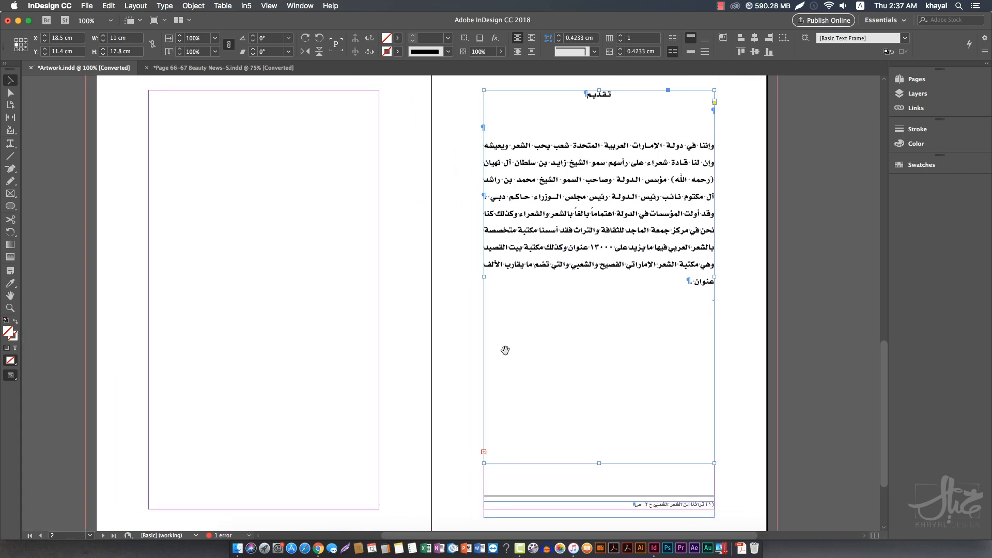
left_click(485, 453)
left_click(242, 108)
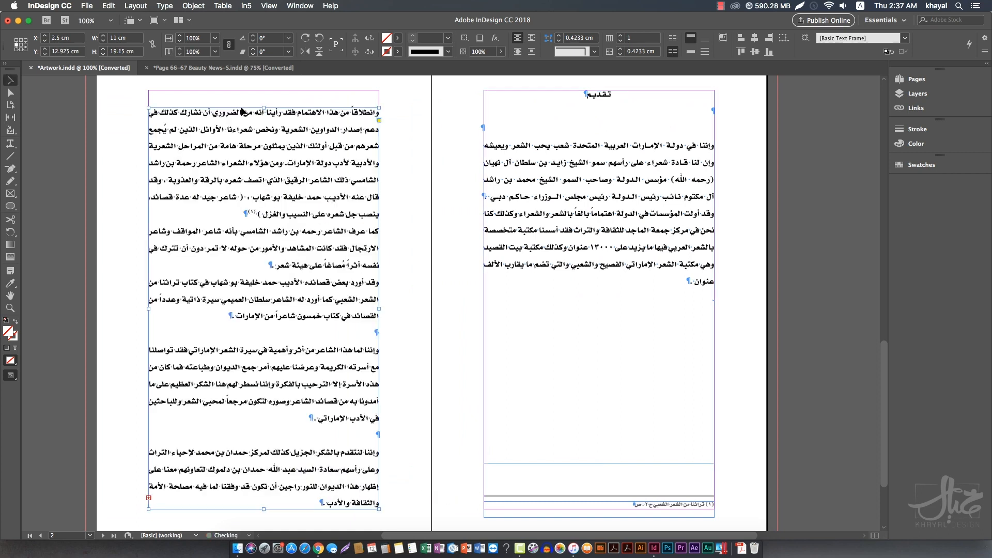
left_click_drag(267, 120, 305, 133)
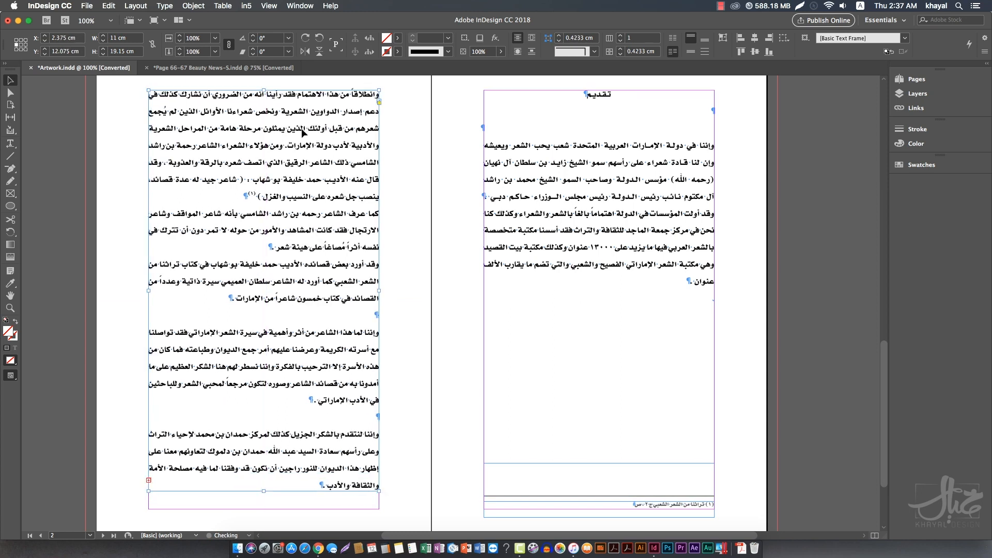
Step: Select all text of the story across both pages to check that the frames are linked, and deselect it
double_click(553, 204)
key("super+a")
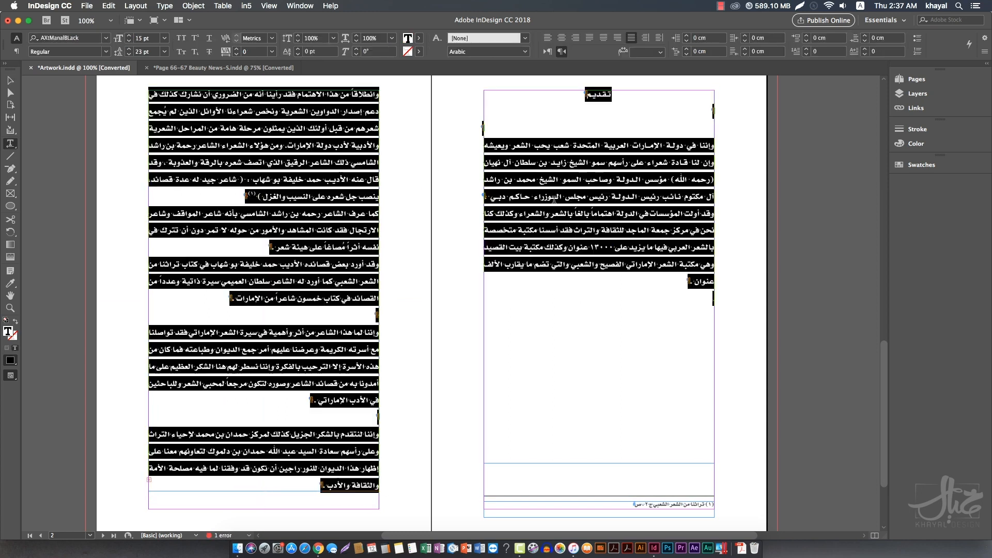
left_click(10, 80)
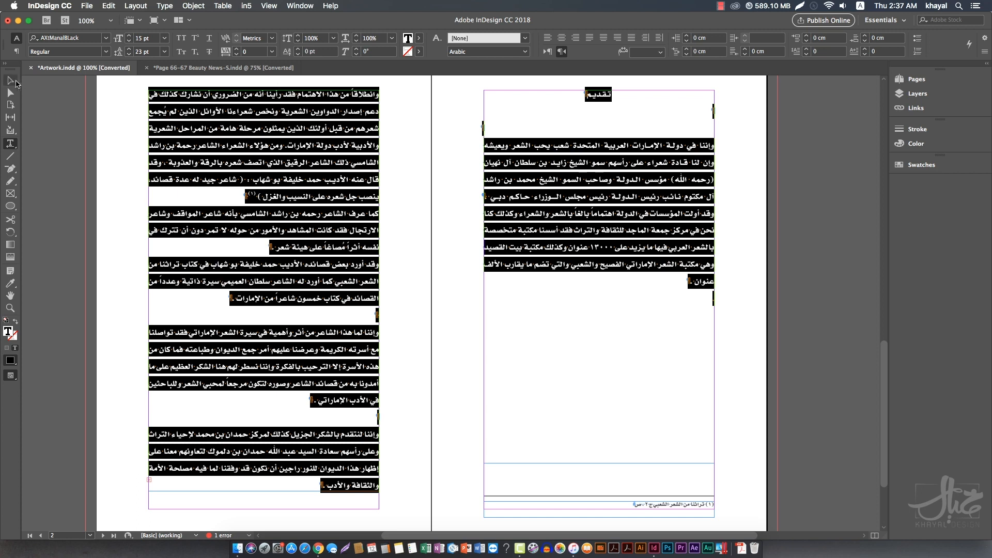
left_click(442, 204)
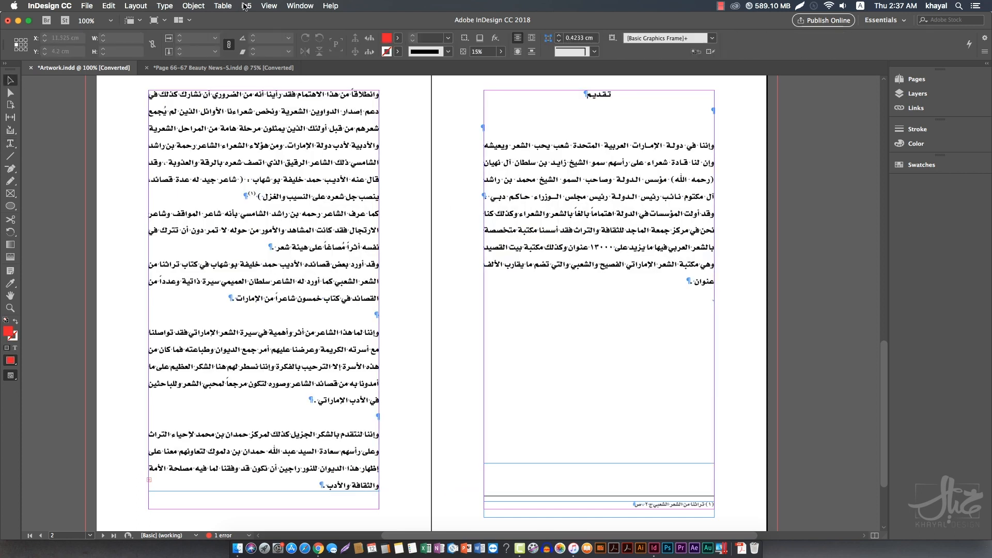
Step: Show the text threads and inspect the link between the right-page and left-page frames
left_click(269, 6)
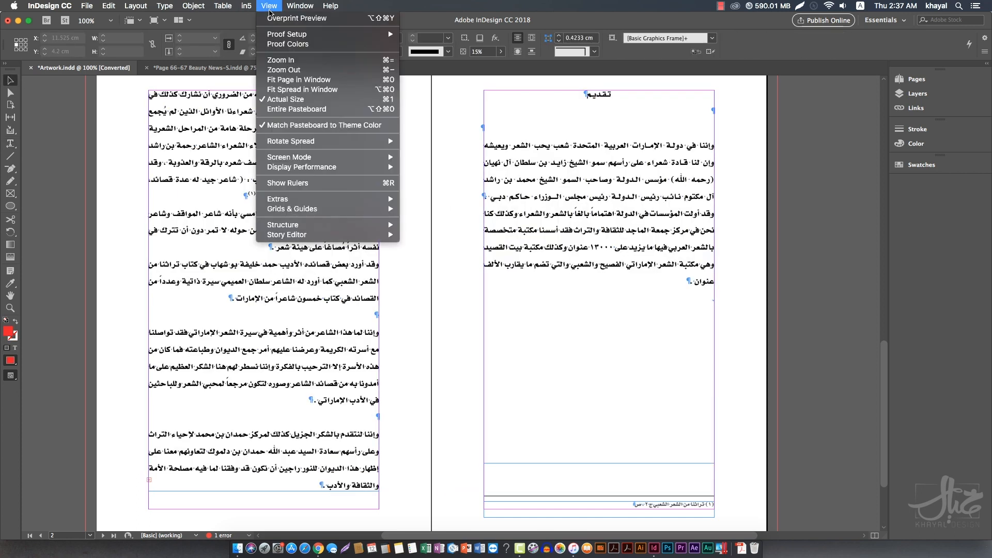
mouse_move(303, 203)
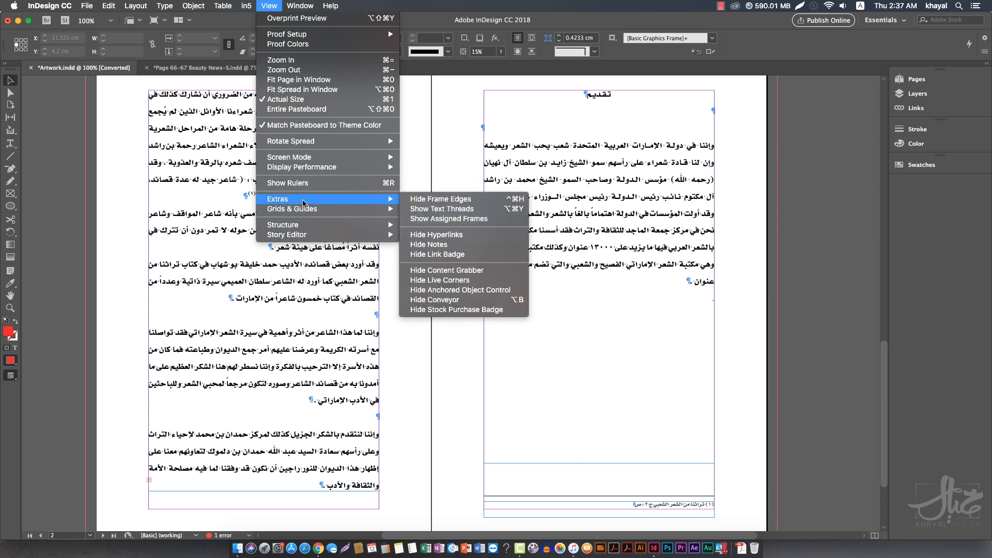
left_click(500, 209)
key("super+0")
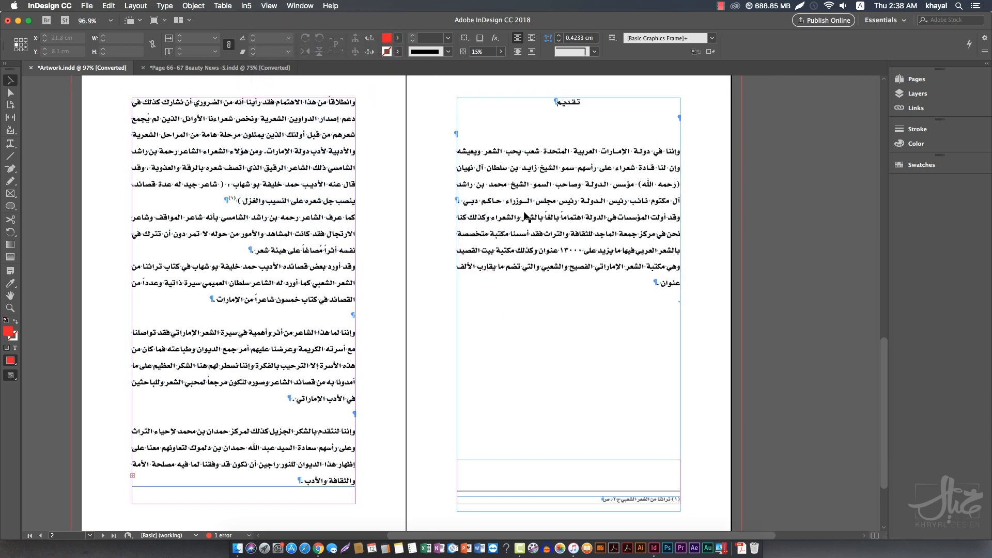
left_click(526, 216)
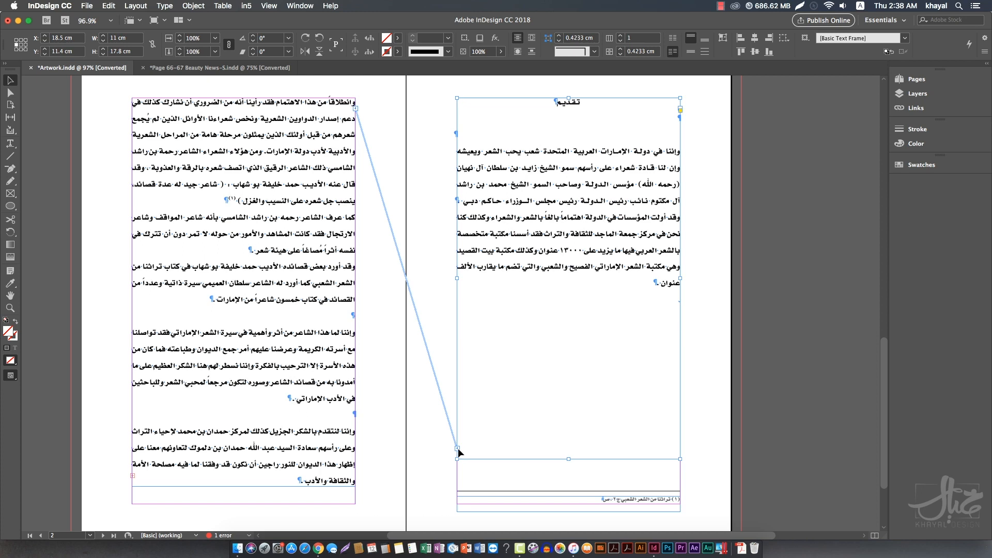
left_click(352, 110)
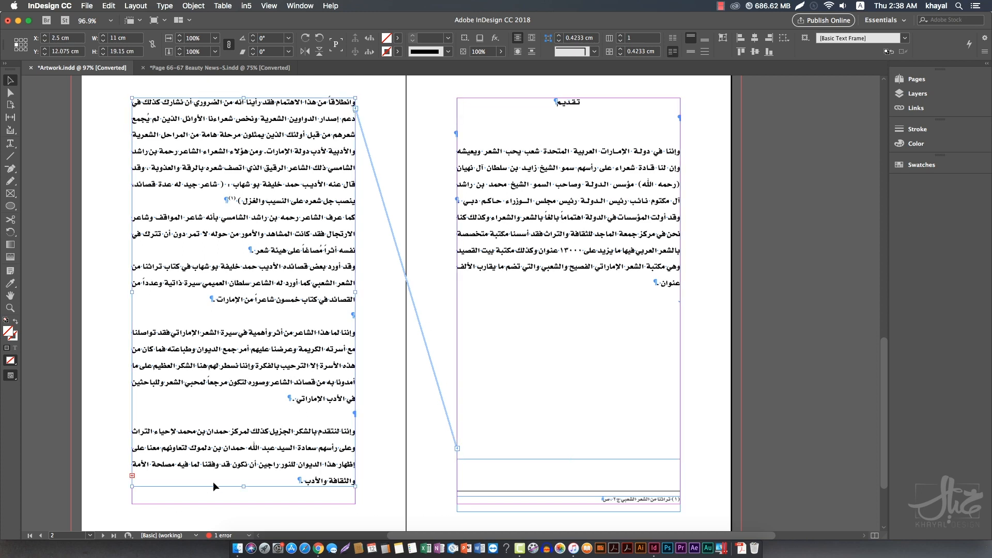
Step: Shorten the left-page frame to about 6.8 cm high and thread its overset text into a new frame about 10.3 by 7.6 cm below
left_click_drag(244, 486, 246, 236)
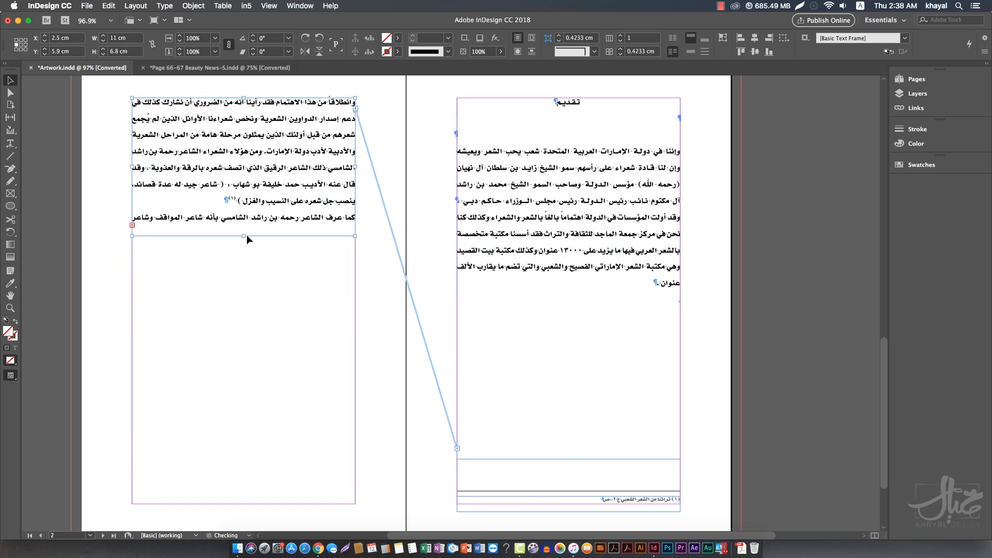
left_click(9, 143)
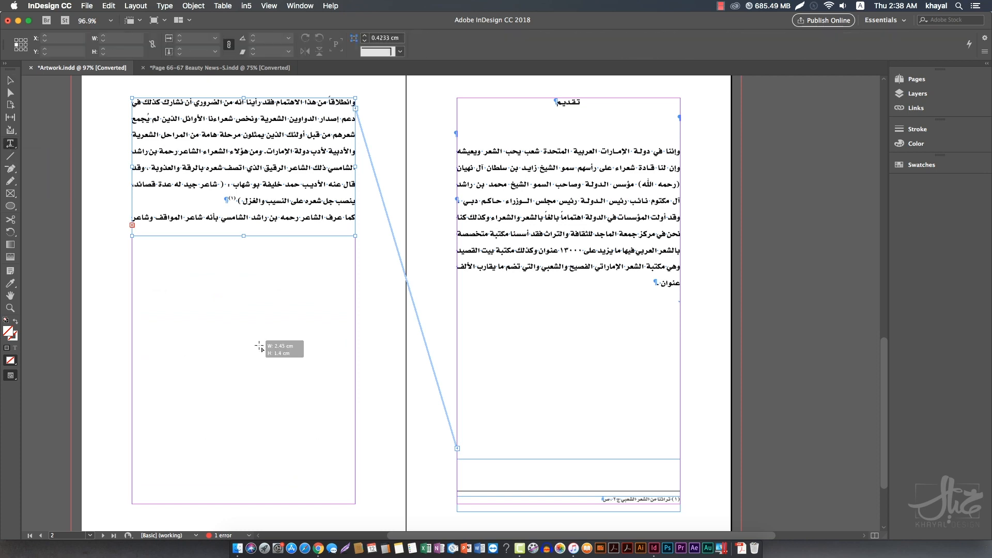
left_click_drag(259, 346, 358, 426)
left_click(10, 80)
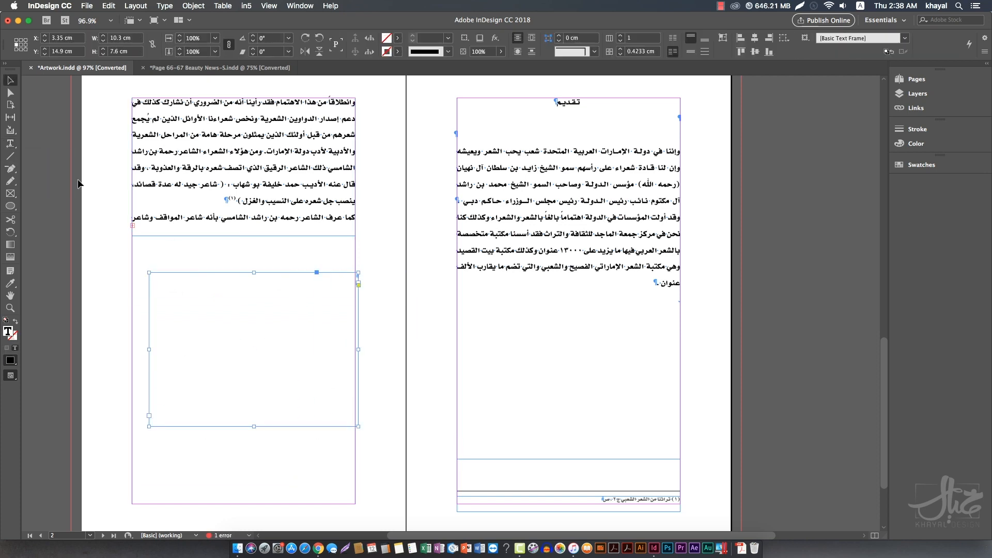
left_click(133, 226)
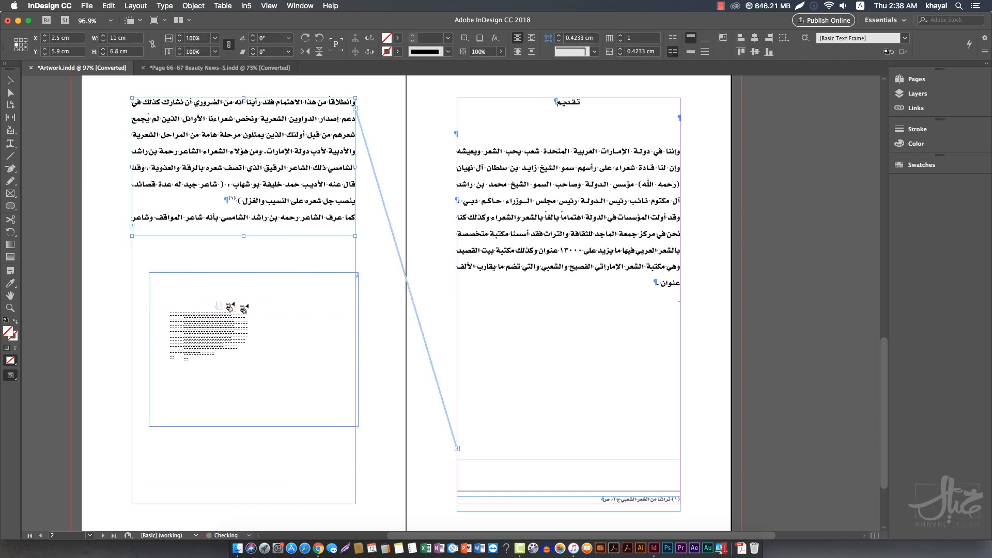
left_click(243, 308)
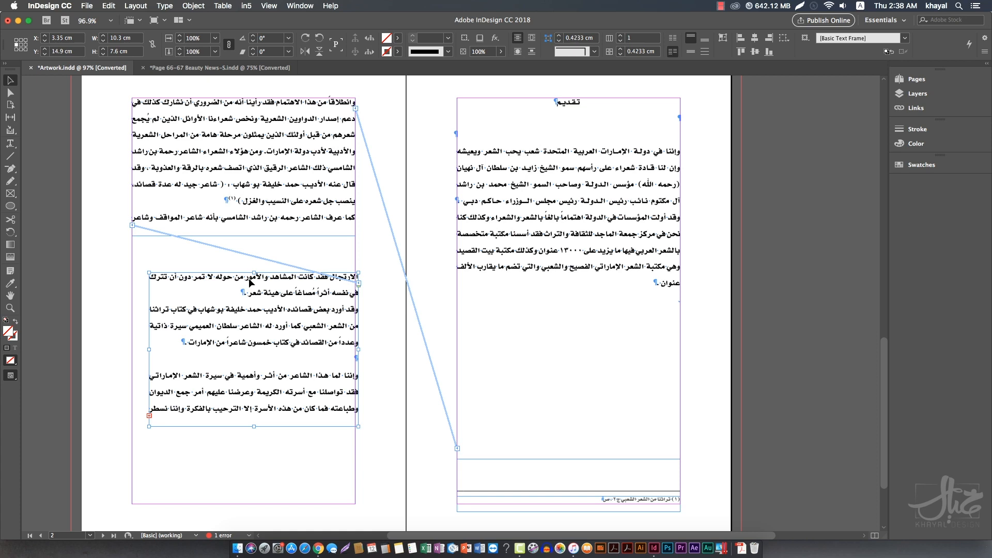
Step: Highlight the eight full lines of body text below the heading in the right-page frame, and return to selecting the frame itself
left_click_drag(478, 260, 536, 287)
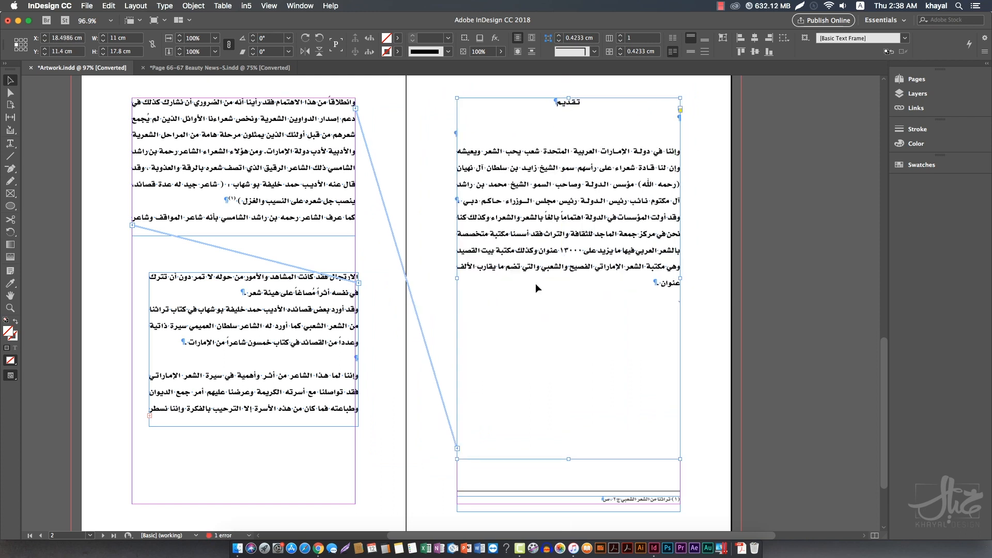
triple_click(530, 250)
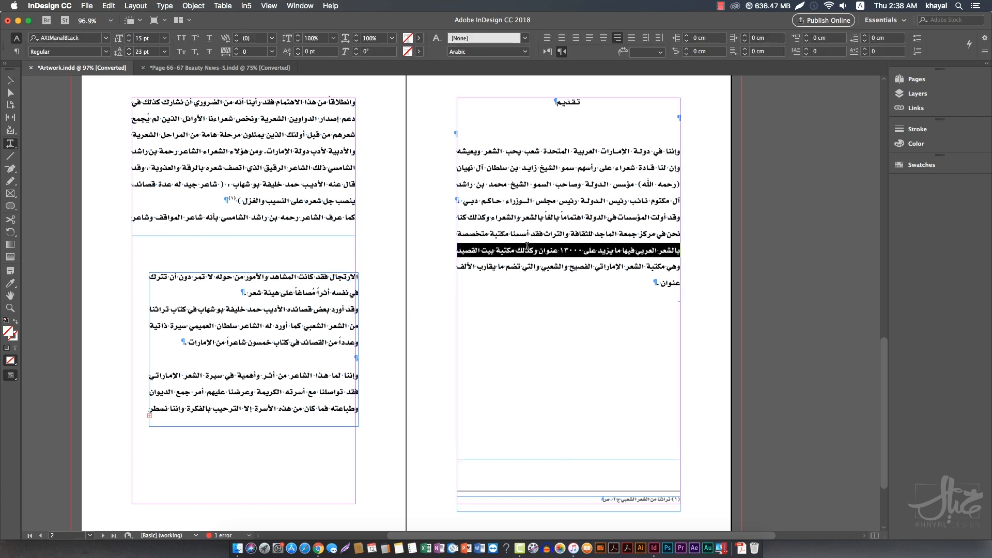
left_click_drag(523, 151, 541, 270)
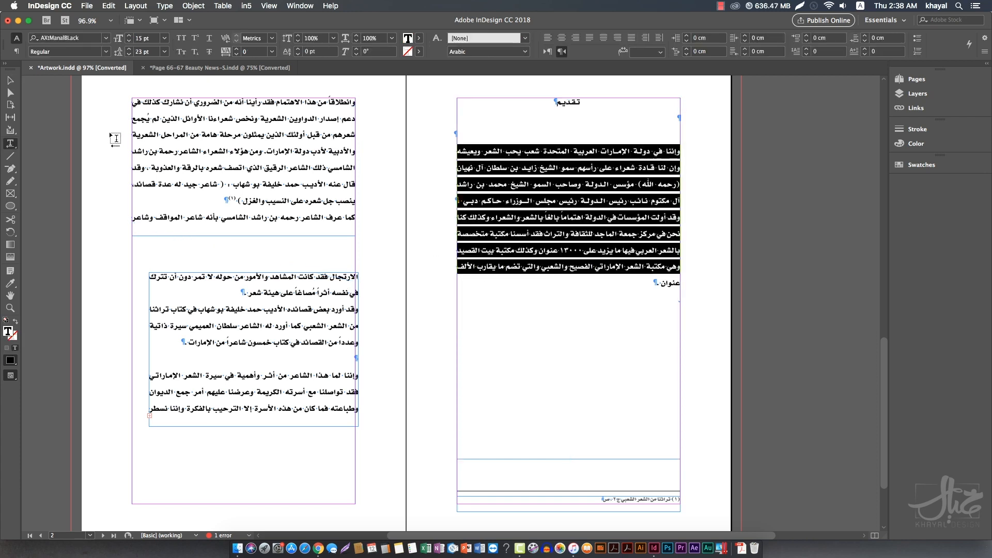
left_click(7, 80)
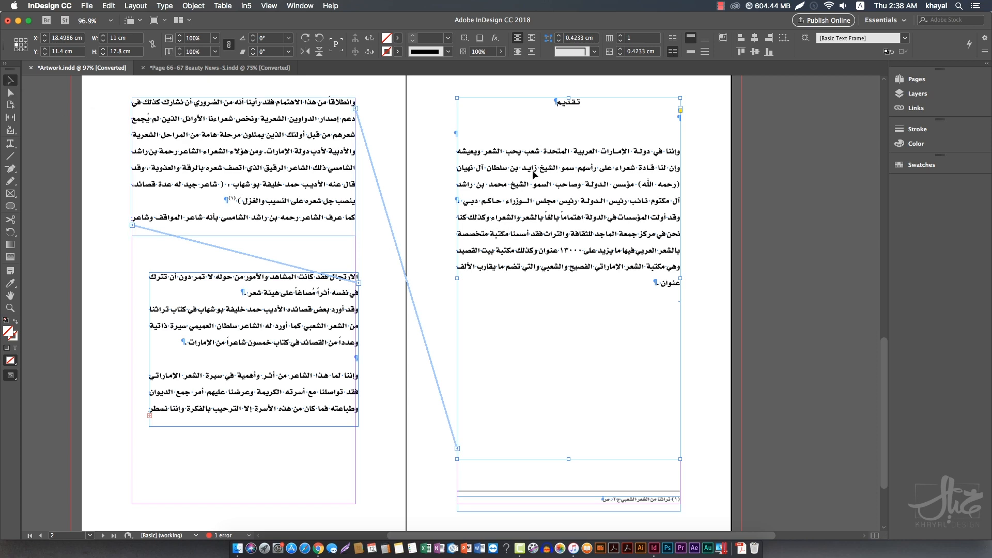
Step: Delete the body paragraph and the empty paragraphs under the heading in the right-page frame, back into the heading's last letter
triple_click(658, 185)
left_click_drag(633, 150, 625, 274)
key("BackSpace")
key("BackSpace")
key("BackSpace")
key("BackSpace")
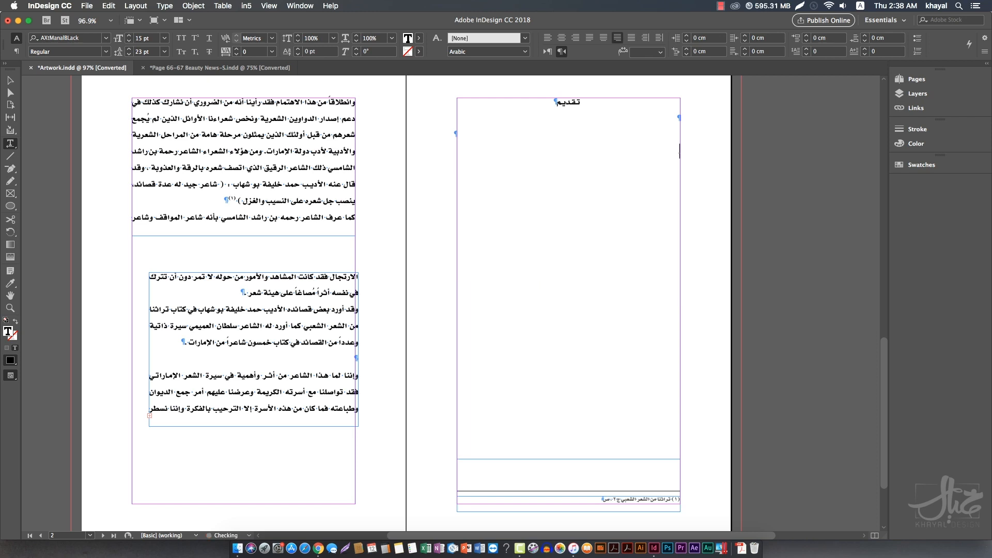
key("BackSpace")
left_click(10, 81)
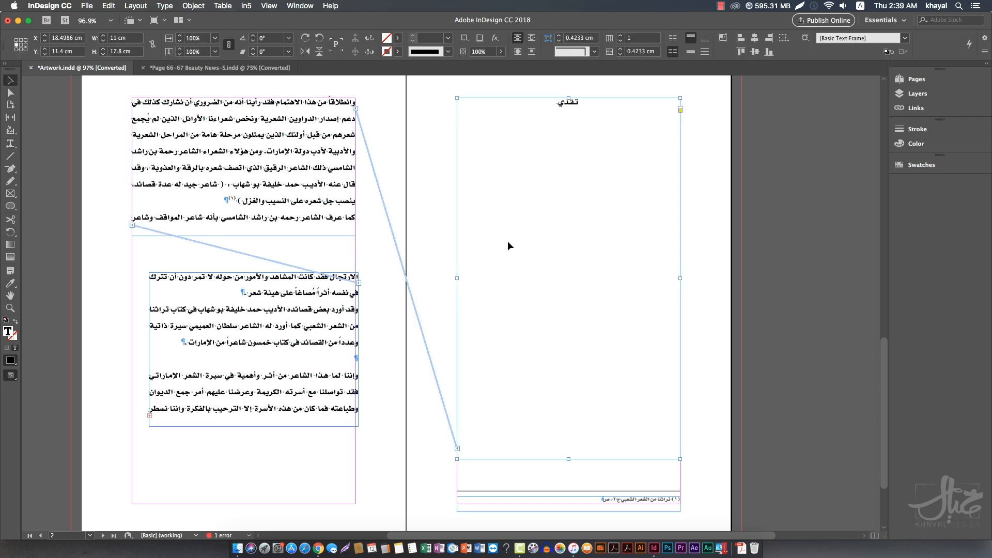
Step: Delete the break and two more heading letters in the right-page frame to pull the threaded text back into it, and select the frame
double_click(509, 246)
key("BackSpace")
key("BackSpace")
key("BackSpace")
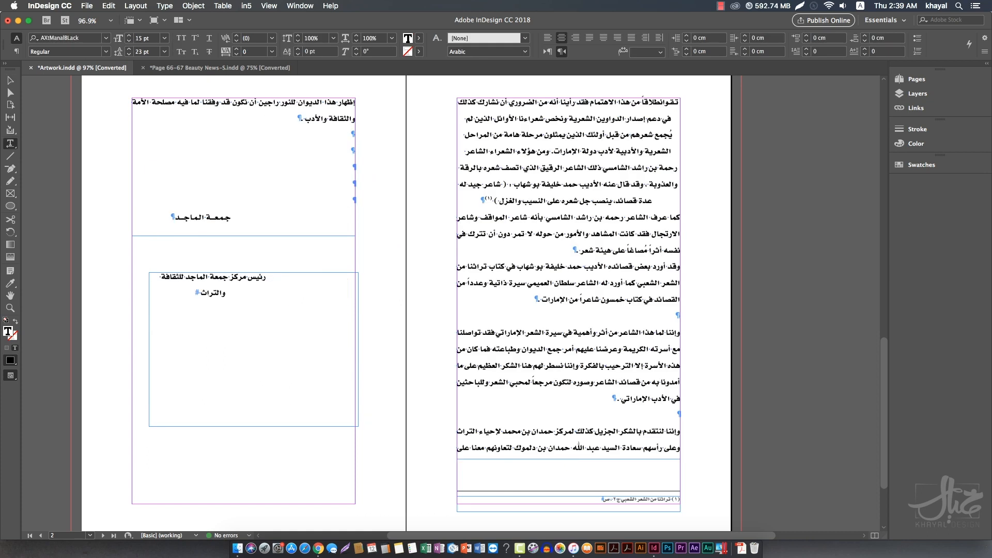
left_click(9, 81)
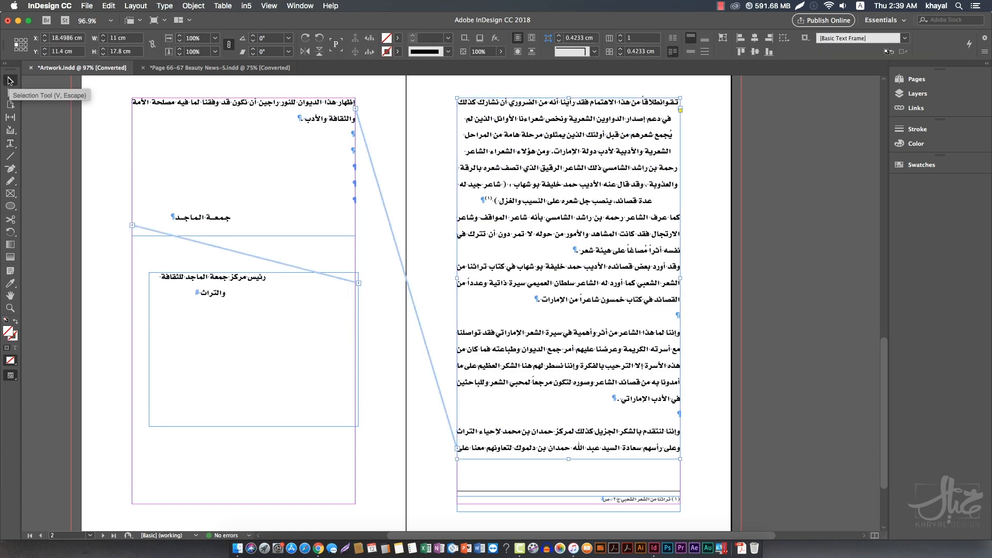